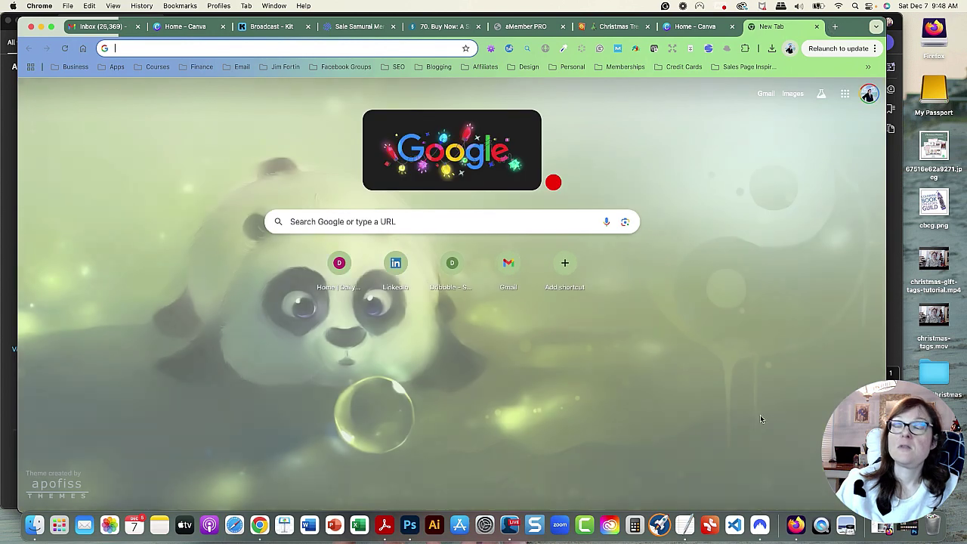
Load ideogram.ai, sign in with the first Google account, and dismiss the Canvas announcement
{"action": "type", "text": "ideo"}
{"action": "key", "text": "Return"}
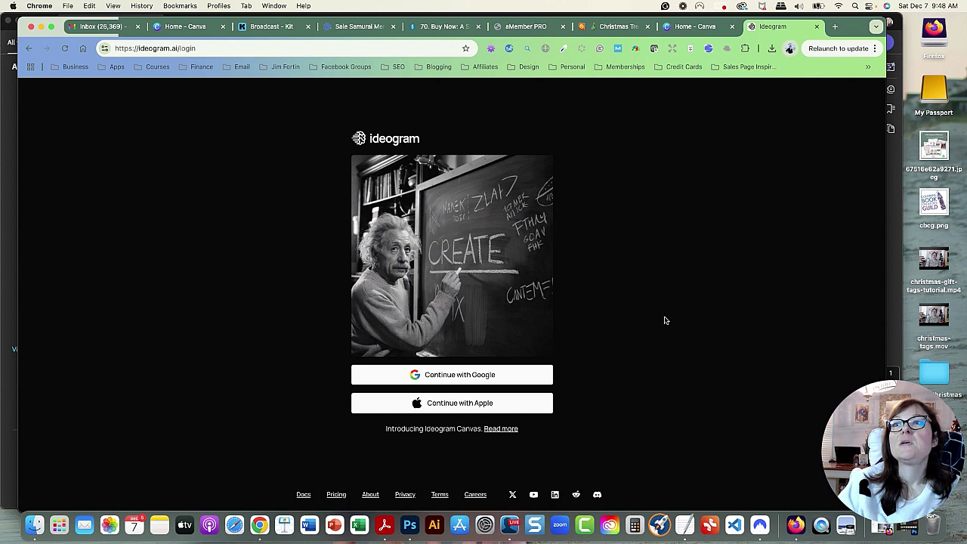
{"action": "left_click", "coordinate": [473, 375]}
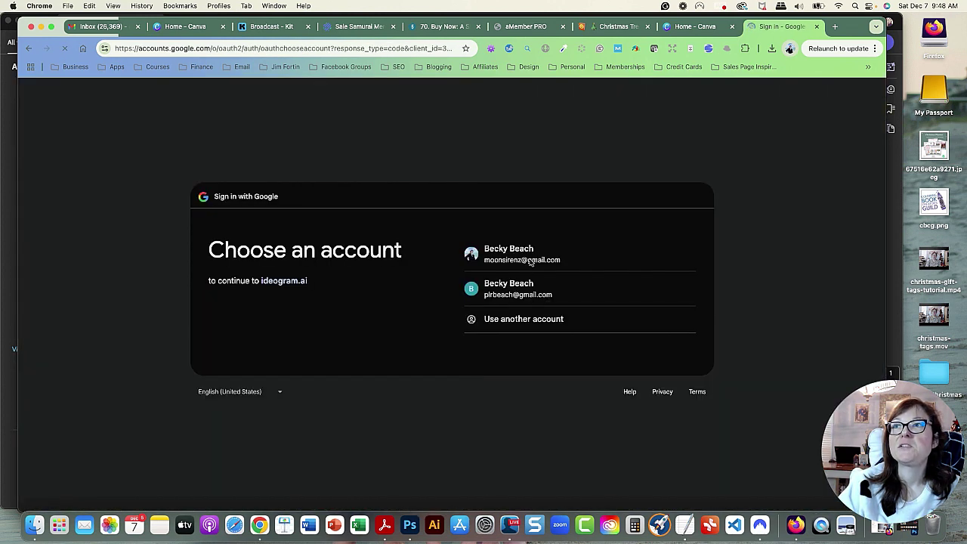
{"action": "left_click", "coordinate": [526, 257]}
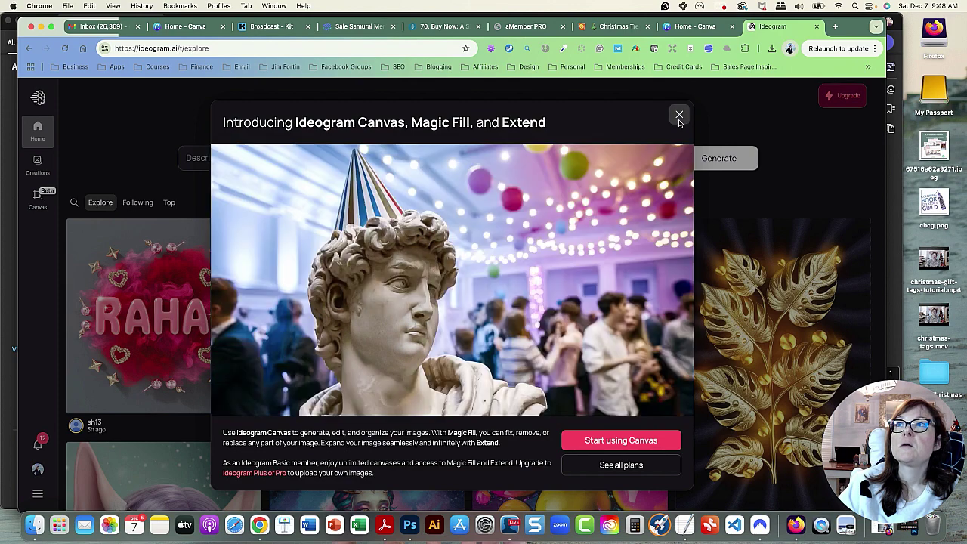
{"action": "left_click", "coordinate": [680, 114]}
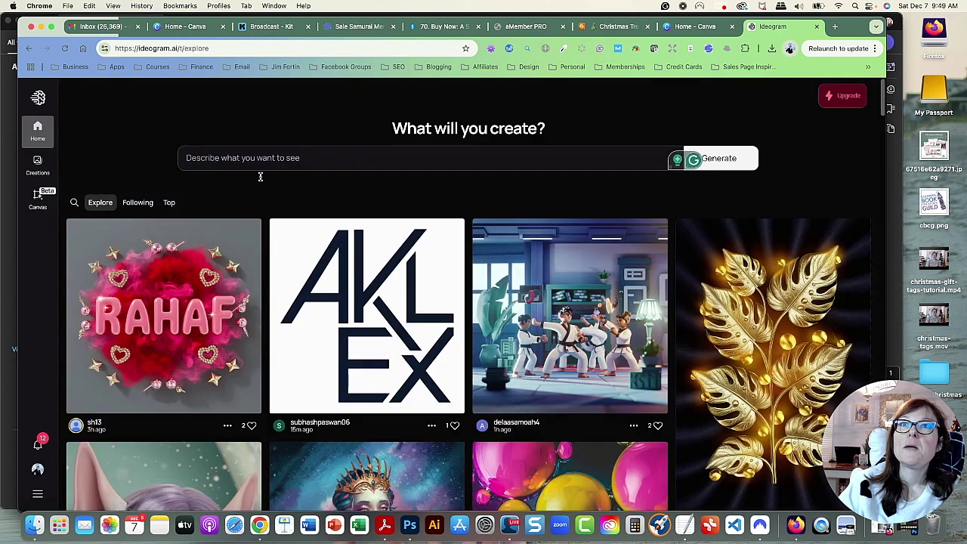
{"action": "left_click", "coordinate": [36, 137]}
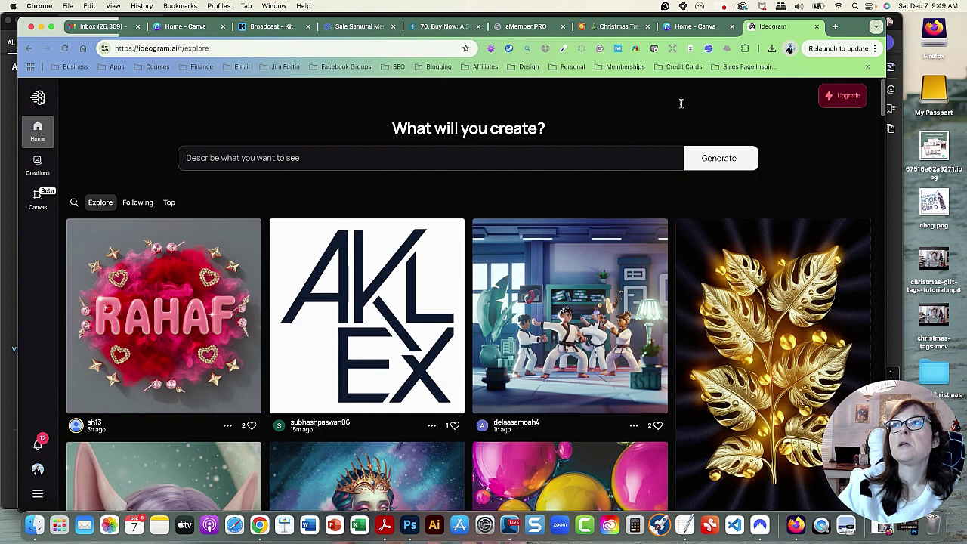
In a new ChatGPT tab, ask for 20 short Christmas song titles
{"action": "left_click", "coordinate": [835, 27]}
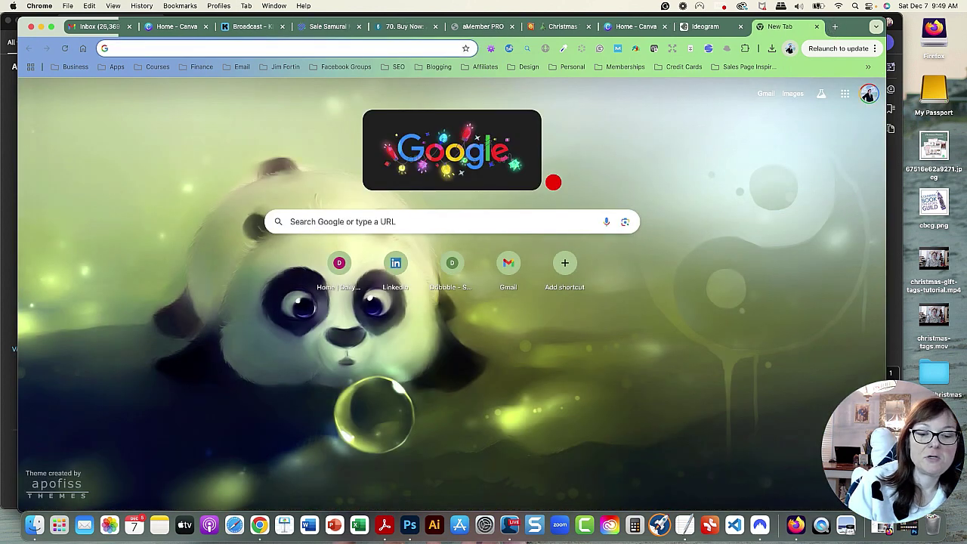
{"action": "type", "text": "chat"}
{"action": "key", "text": "Return"}
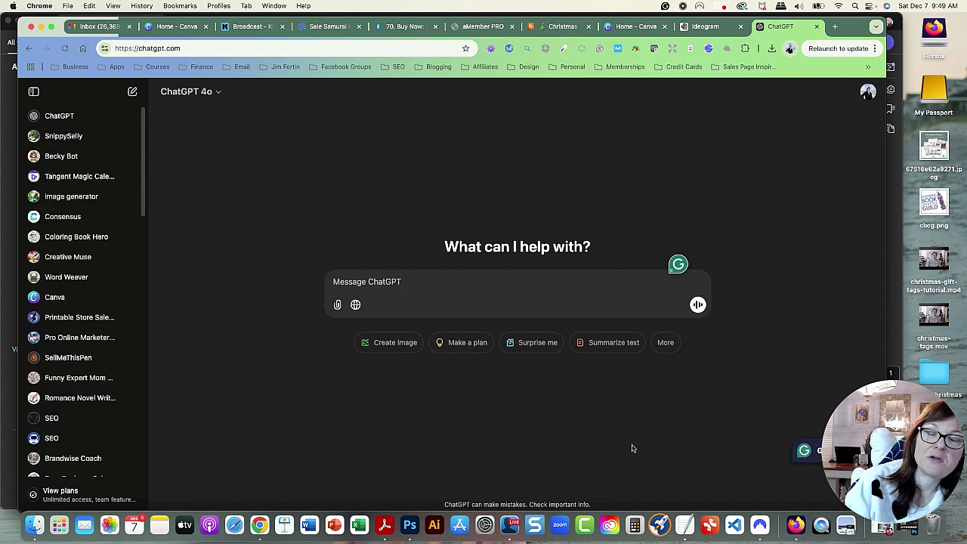
{"action": "type", "text": "give me a list of"}
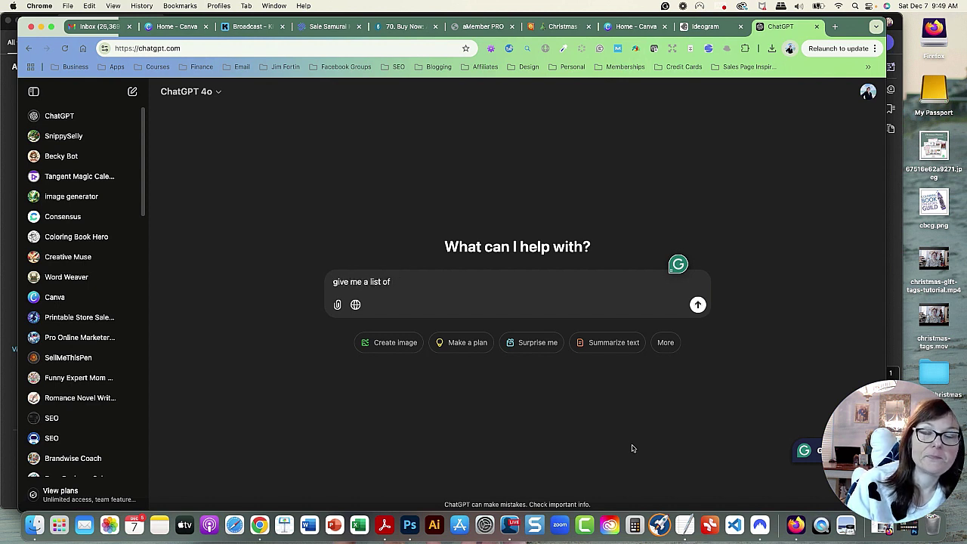
{"action": "type", "text": " 20 short ch"}
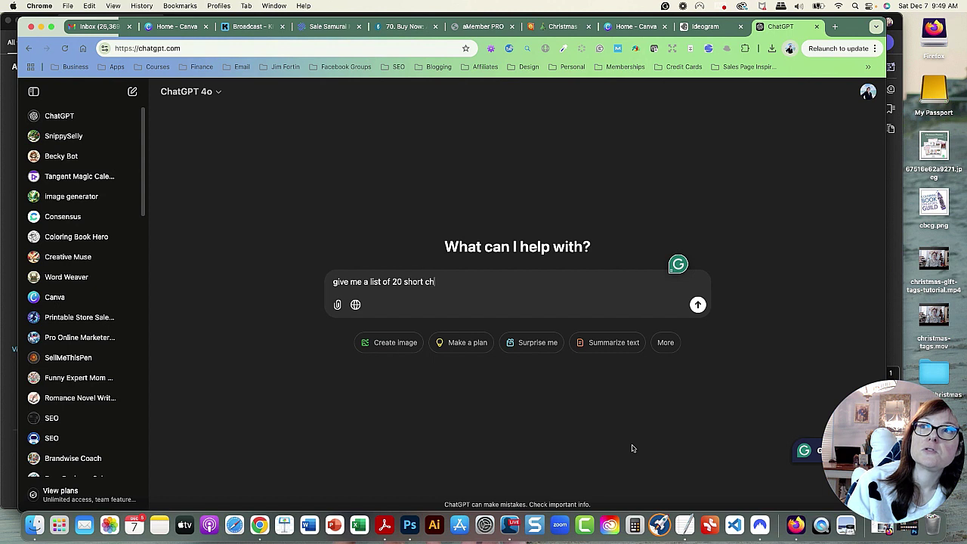
{"action": "type", "text": "ristmas song"}
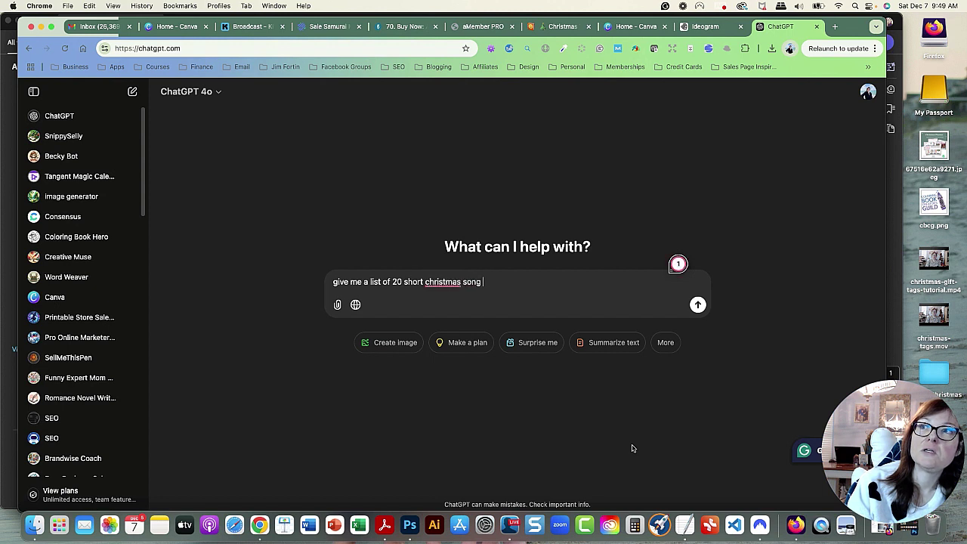
{"action": "type", "text": "s"}
{"action": "key", "text": "Return"}
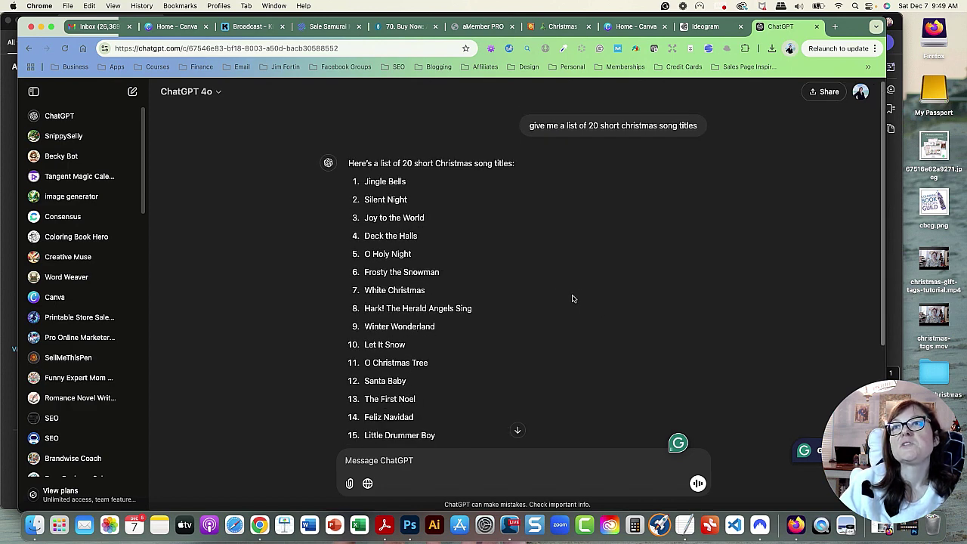
Copy 'Jingle Bells' from ChatGPT's song list and go back to Ideogram
{"action": "scroll", "coordinate": [533, 278], "scroll_direction": "down", "scroll_amount": 3}
{"action": "scroll", "coordinate": [533, 277], "scroll_direction": "down", "scroll_amount": 1}
{"action": "scroll", "coordinate": [534, 277], "scroll_direction": "up", "scroll_amount": 5}
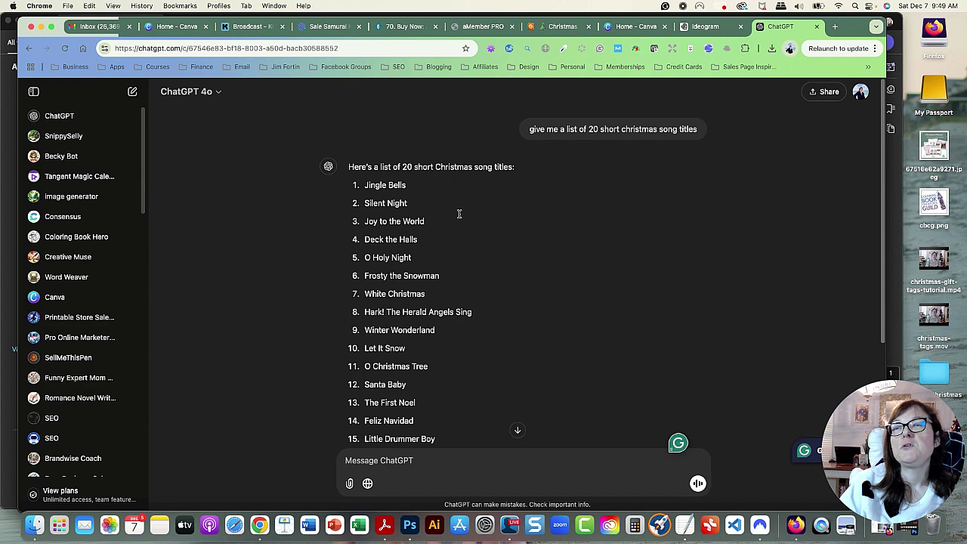
{"action": "scroll", "coordinate": [474, 227], "scroll_direction": "down", "scroll_amount": 2}
{"action": "scroll", "coordinate": [475, 227], "scroll_direction": "down", "scroll_amount": 2}
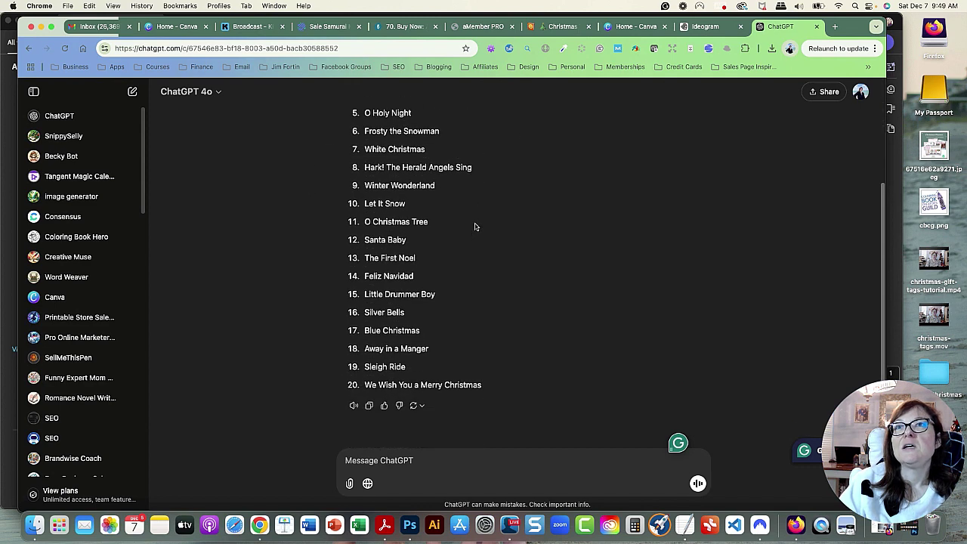
{"action": "scroll", "coordinate": [454, 219], "scroll_direction": "up", "scroll_amount": 4}
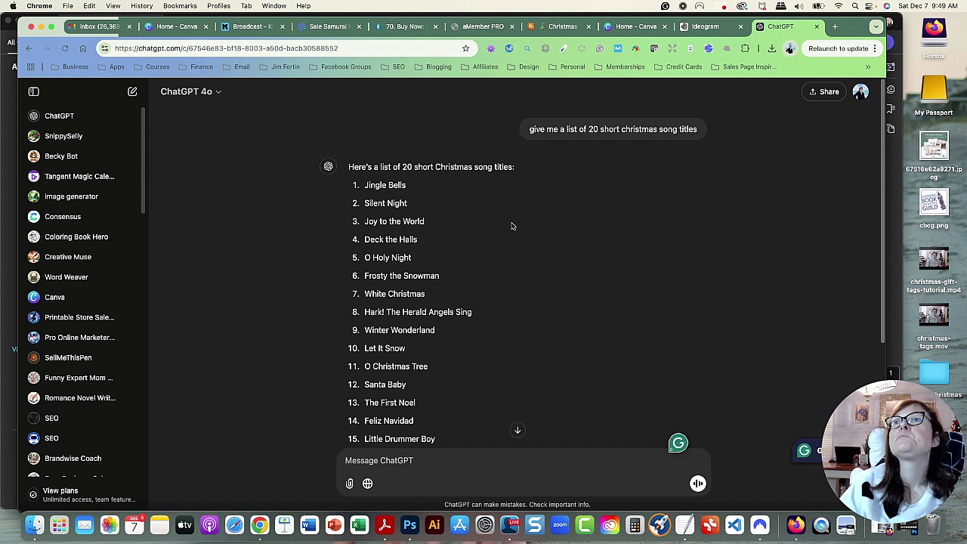
{"action": "left_click_drag", "start_coordinate": [366, 186], "coordinate": [409, 186]}
{"action": "right_click", "coordinate": [395, 186]}
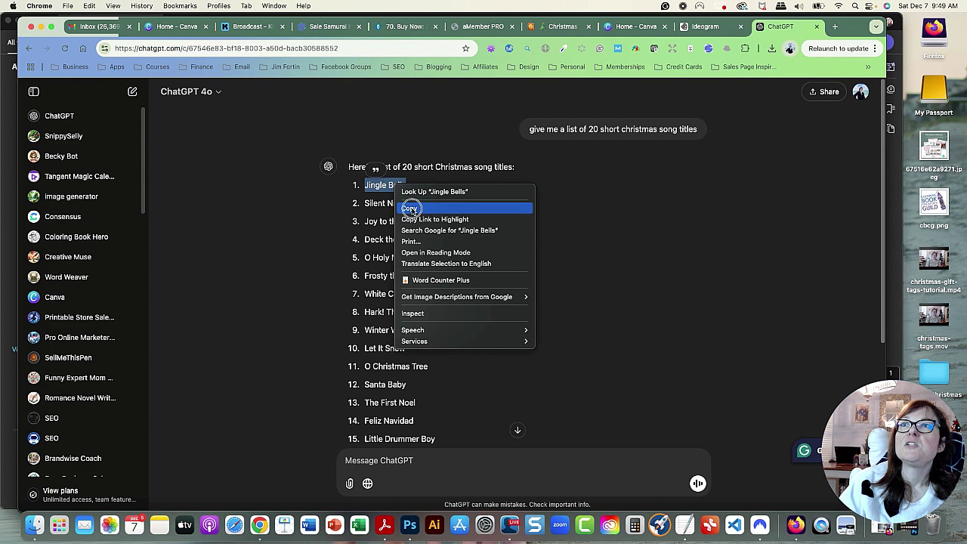
{"action": "left_click", "coordinate": [410, 209]}
{"action": "left_click", "coordinate": [699, 27]}
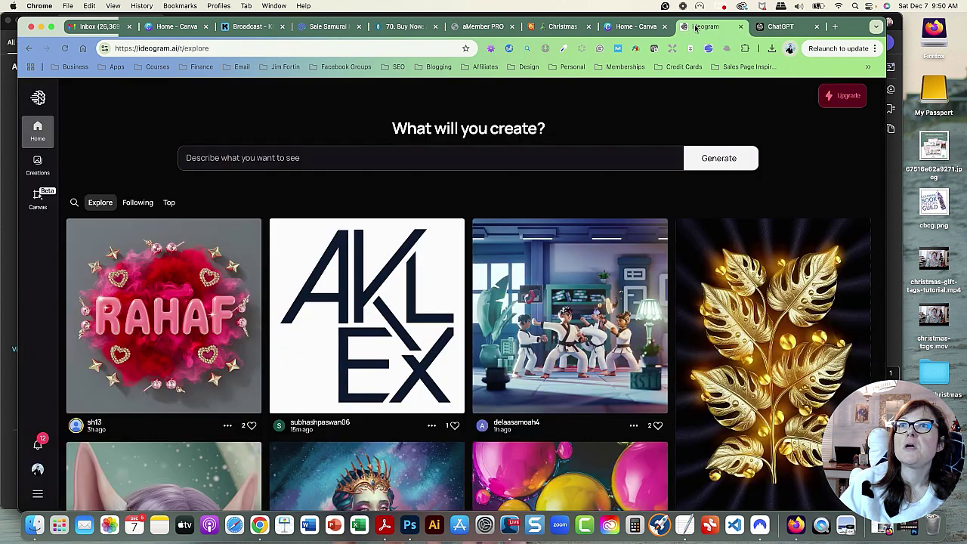
Write a 'Jingle Bells' coloring page prompt with bells and holly leaves, set to 9:16 portrait
{"action": "left_click", "coordinate": [38, 165]}
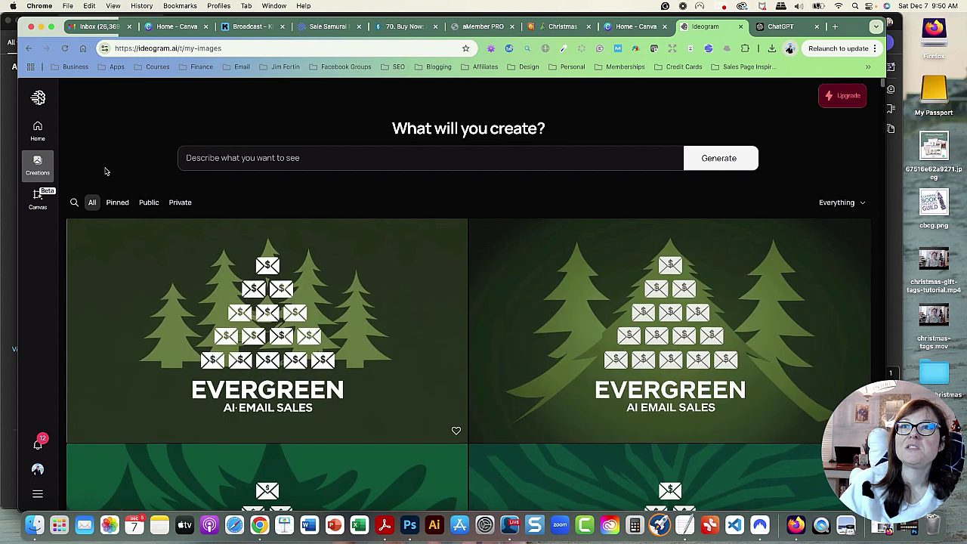
{"action": "left_click", "coordinate": [227, 160]}
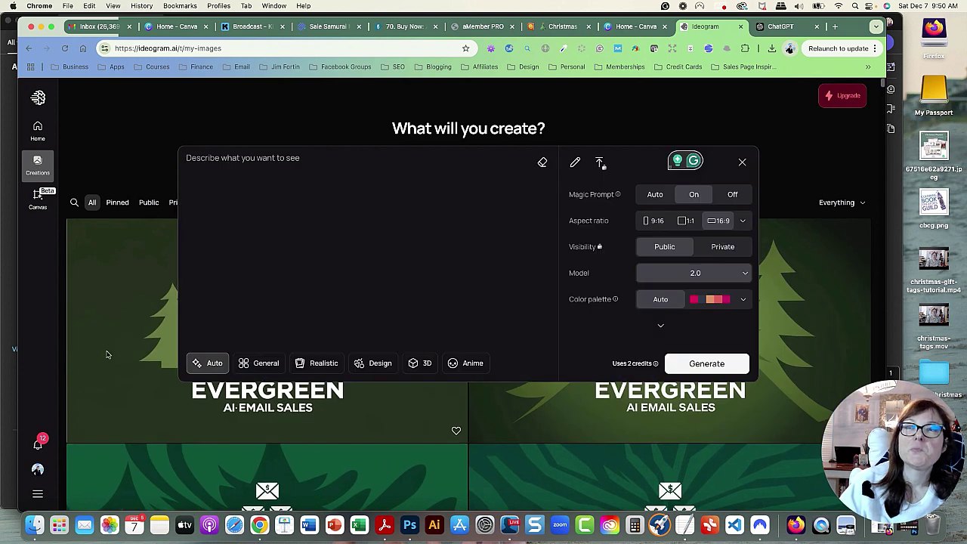
{"action": "type", "text": "Create"}
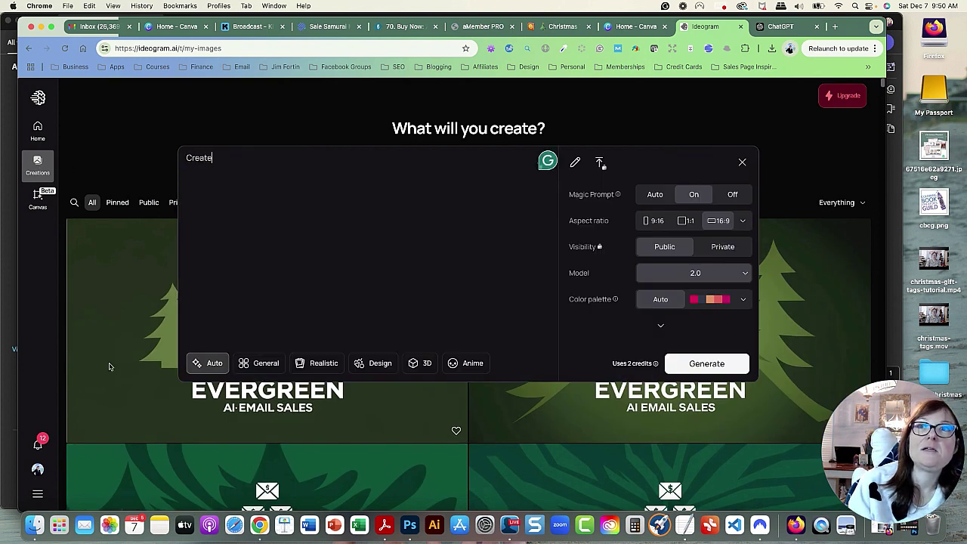
{"action": "type", "text": " a coloring page that says \""}
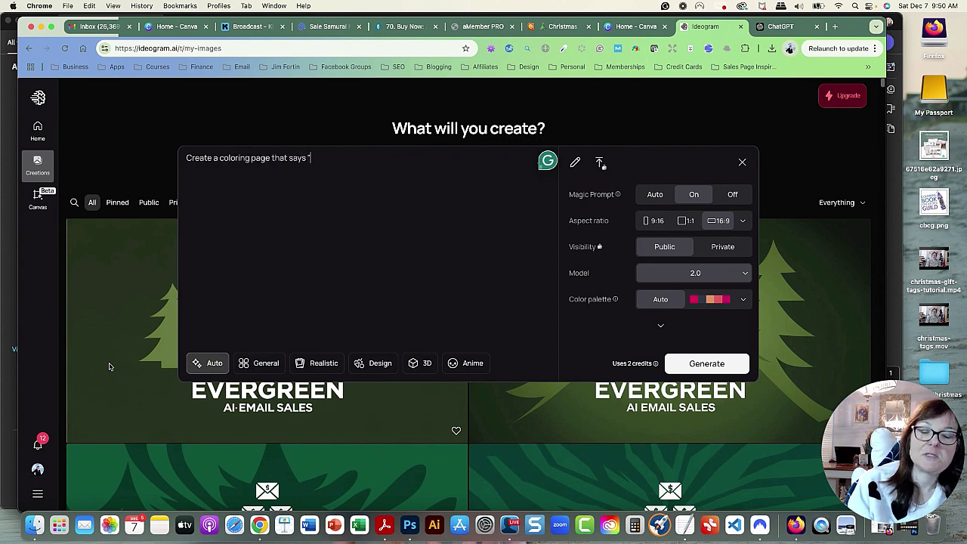
{"action": "type", "text": "Jingle Bells\" with beautiful bells and holly leaves f"}
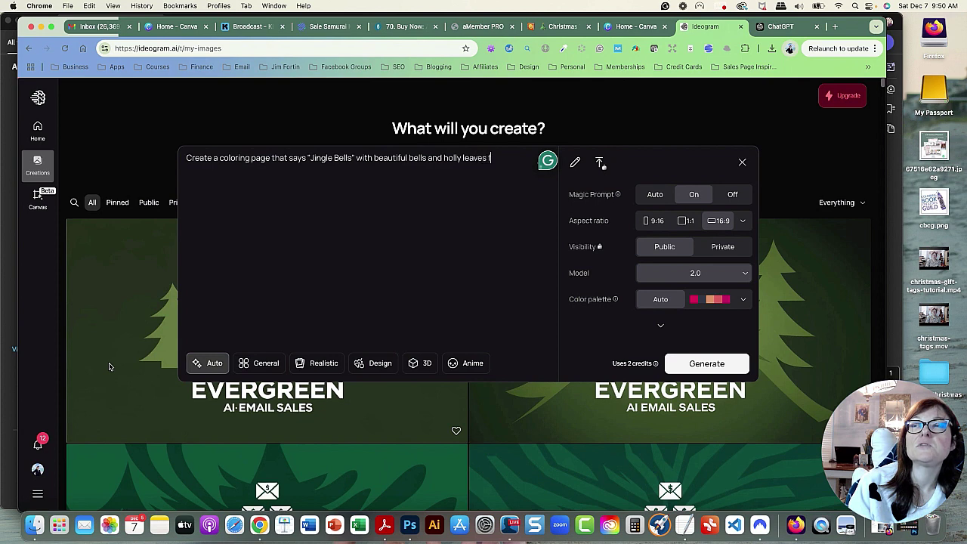
{"action": "type", "text": "ople to color"}
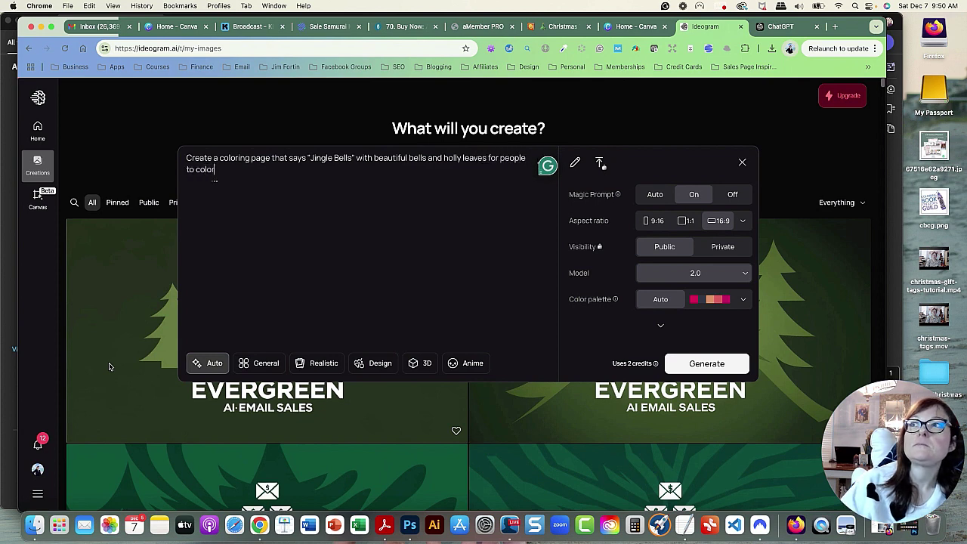
{"action": "left_click", "coordinate": [653, 221]}
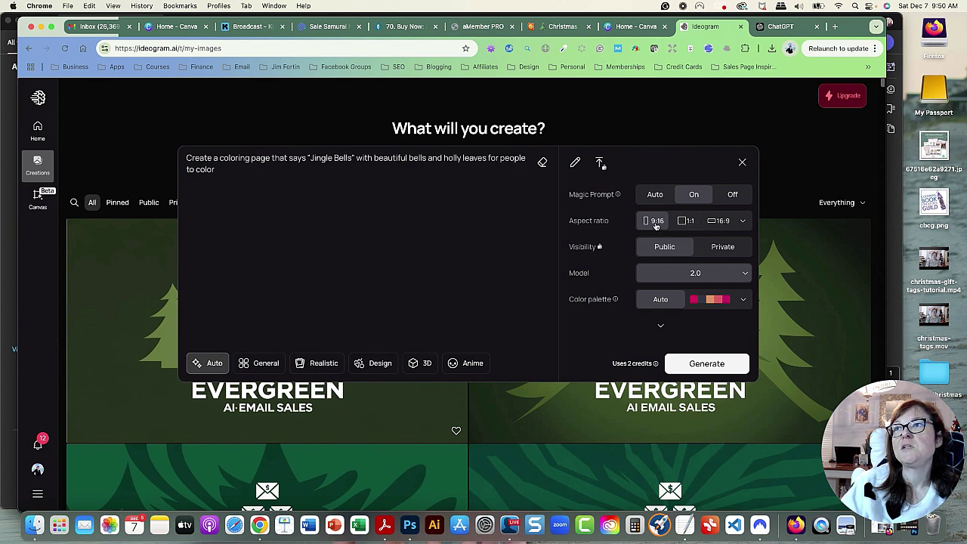
{"action": "left_click", "coordinate": [660, 325]}
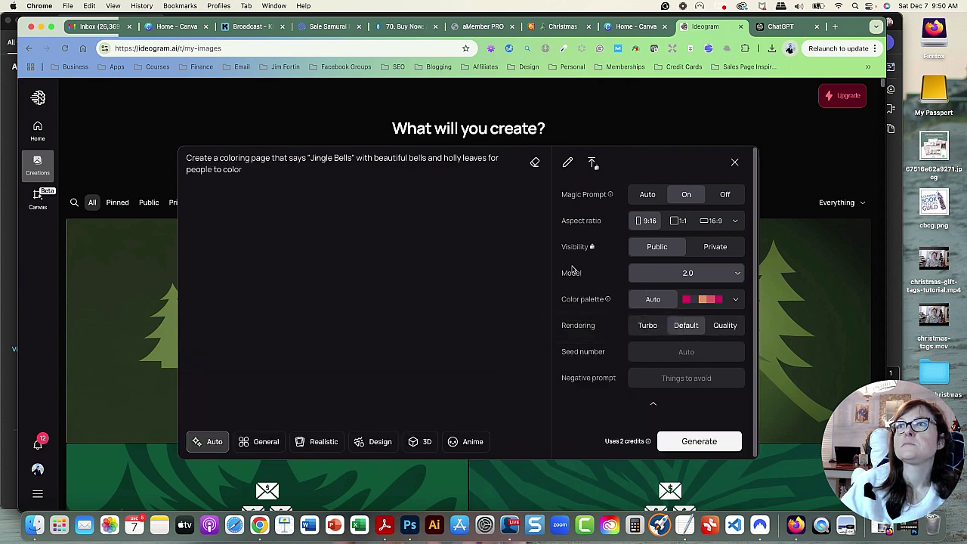
{"action": "left_click", "coordinate": [299, 173]}
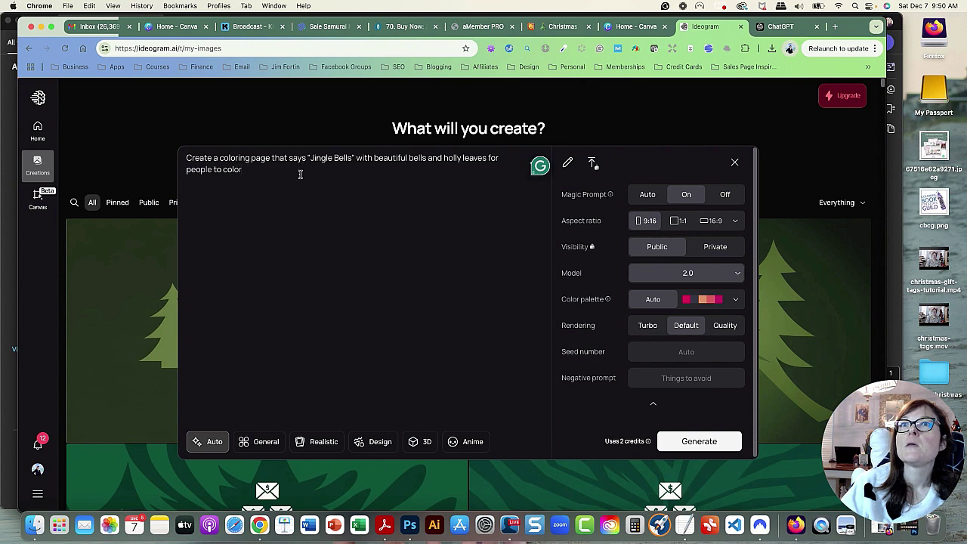
Generate images from the 9:16 Jingle Bells bells-and-holly prompt
{"action": "left_click", "coordinate": [703, 445]}
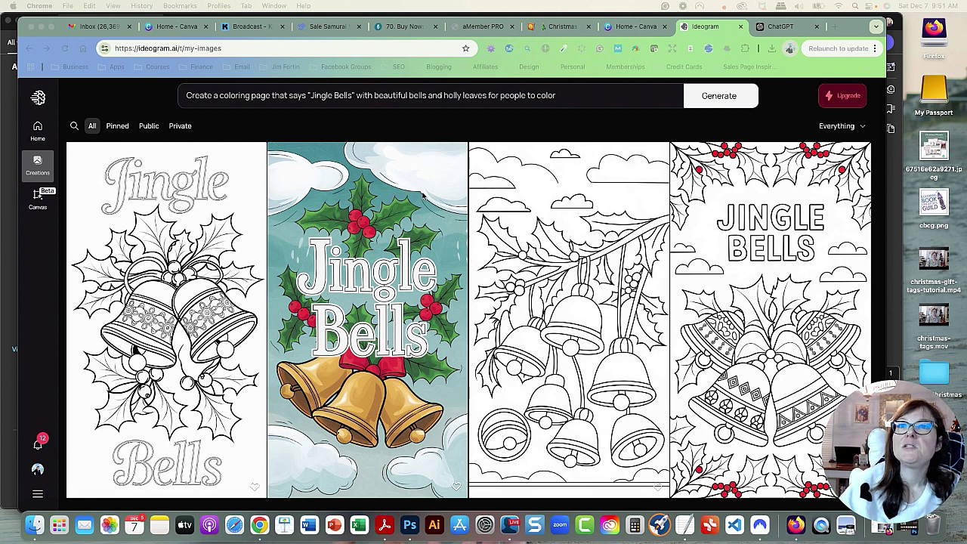
Extend the prompt to ask for black-and-white line art 'for coloring' and generate a second batch
{"action": "left_click", "coordinate": [308, 97]}
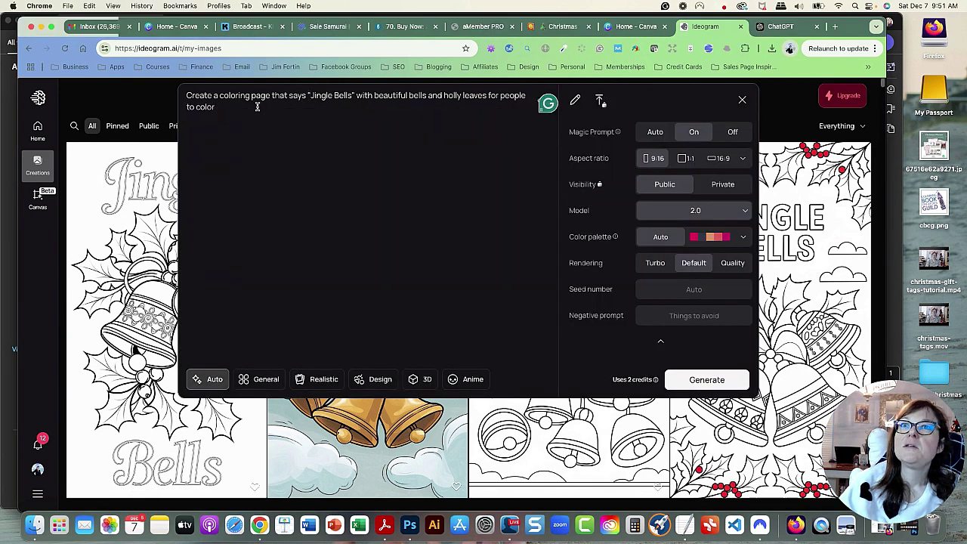
{"action": "type", "text": "."}
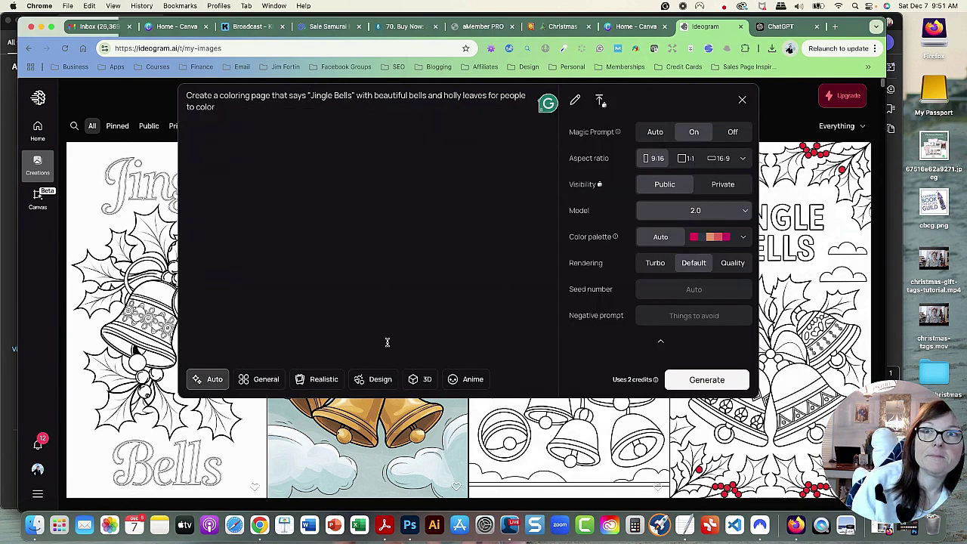
{"action": "type", "text": " have it be in black and white line art"}
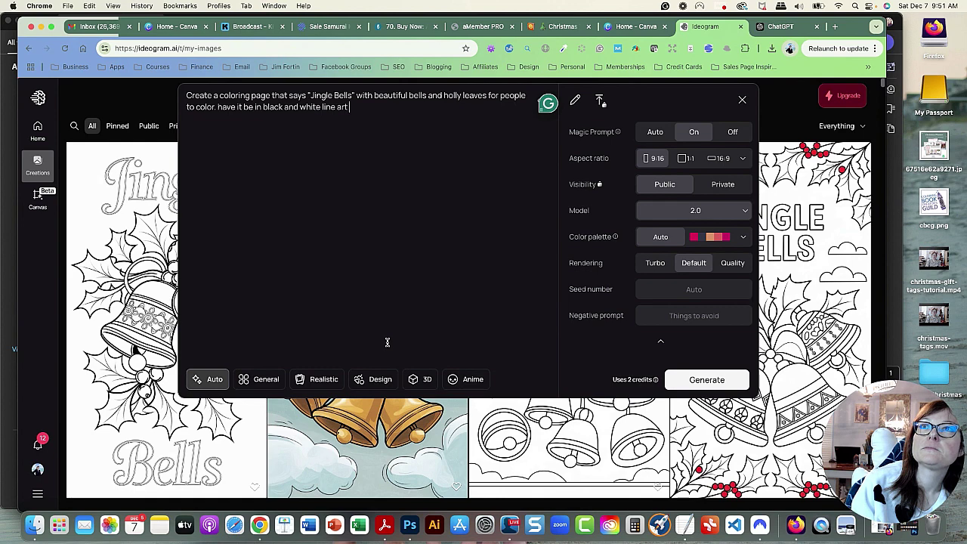
{"action": "type", "text": "coloring"}
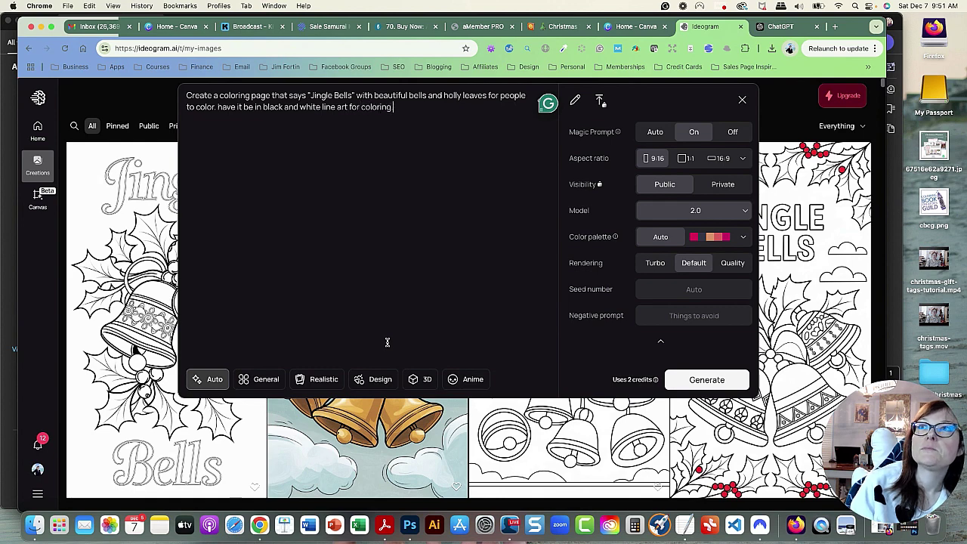
{"action": "left_click", "coordinate": [707, 380]}
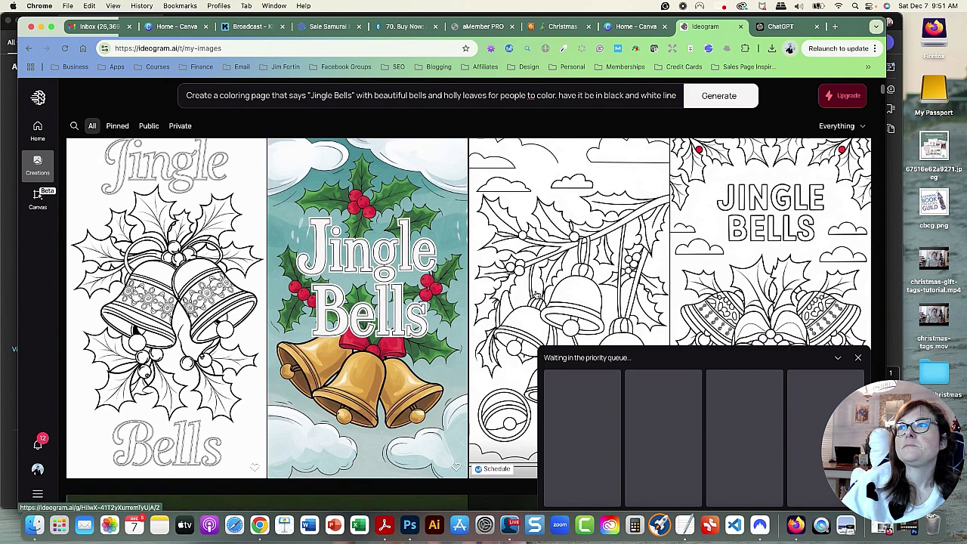
{"action": "scroll", "coordinate": [536, 295], "scroll_direction": "down", "scroll_amount": 2}
{"action": "scroll", "coordinate": [777, 273], "scroll_direction": "down", "scroll_amount": 1}
{"action": "scroll", "coordinate": [777, 274], "scroll_direction": "up", "scroll_amount": 2}
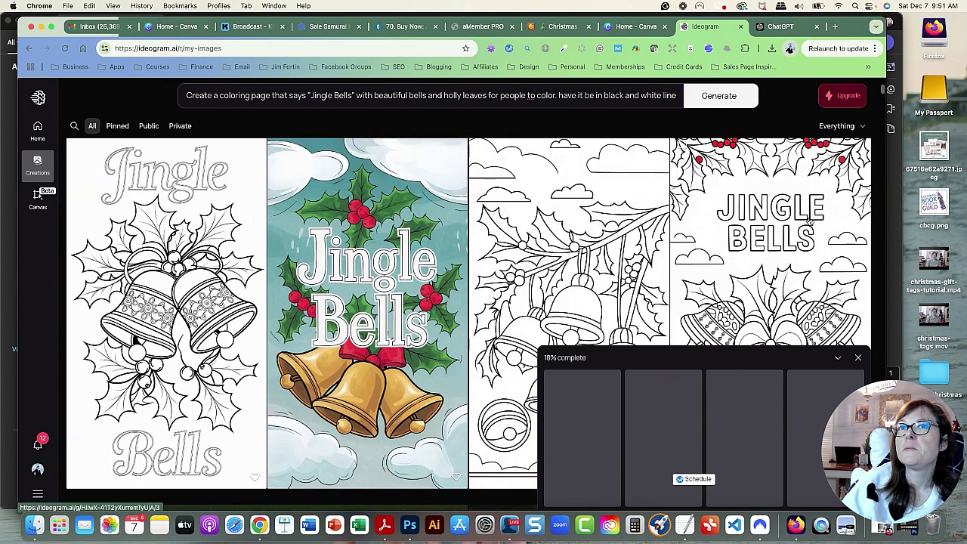
{"action": "scroll", "coordinate": [222, 287], "scroll_direction": "down", "scroll_amount": 1}
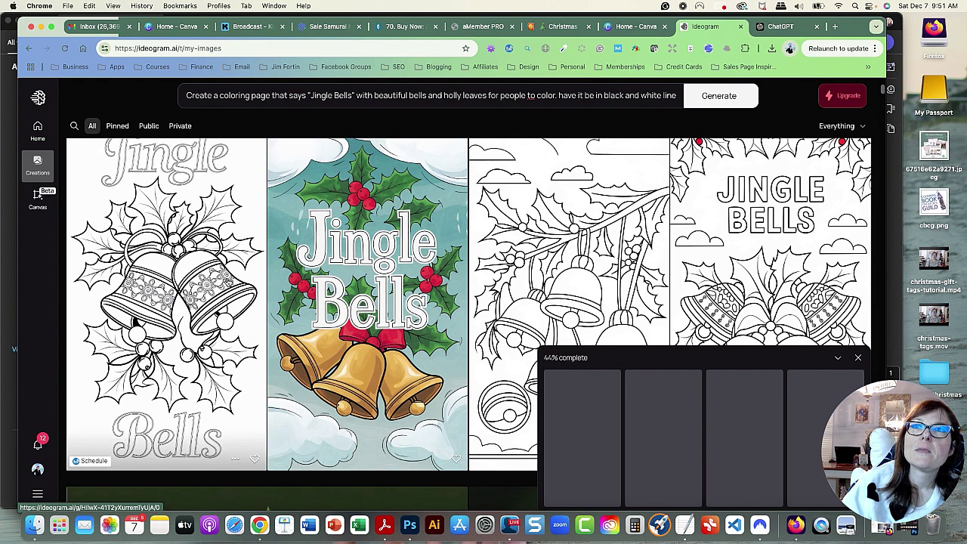
Download the first black-and-white Jingle Bells coloring page as a full-quality PNG
{"action": "left_click", "coordinate": [165, 269]}
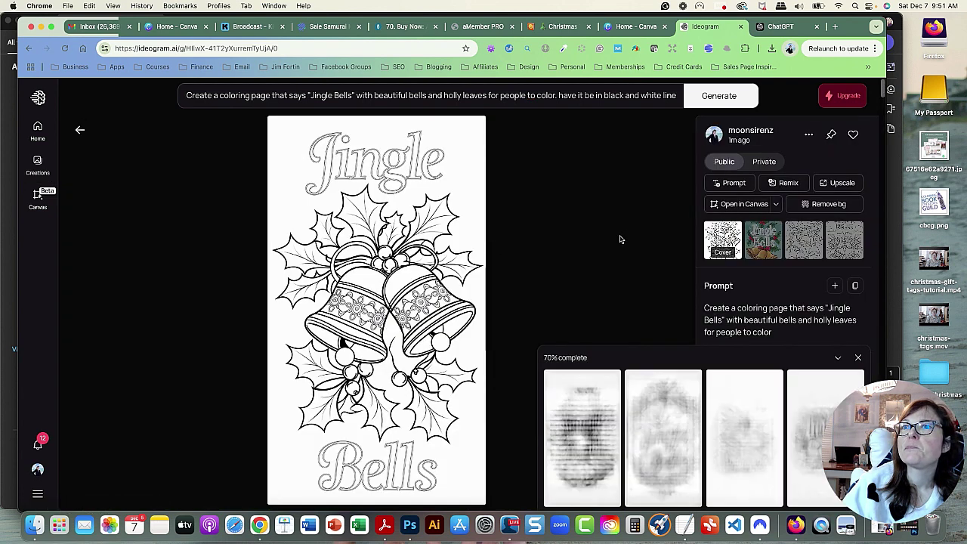
{"action": "left_click", "coordinate": [809, 135]}
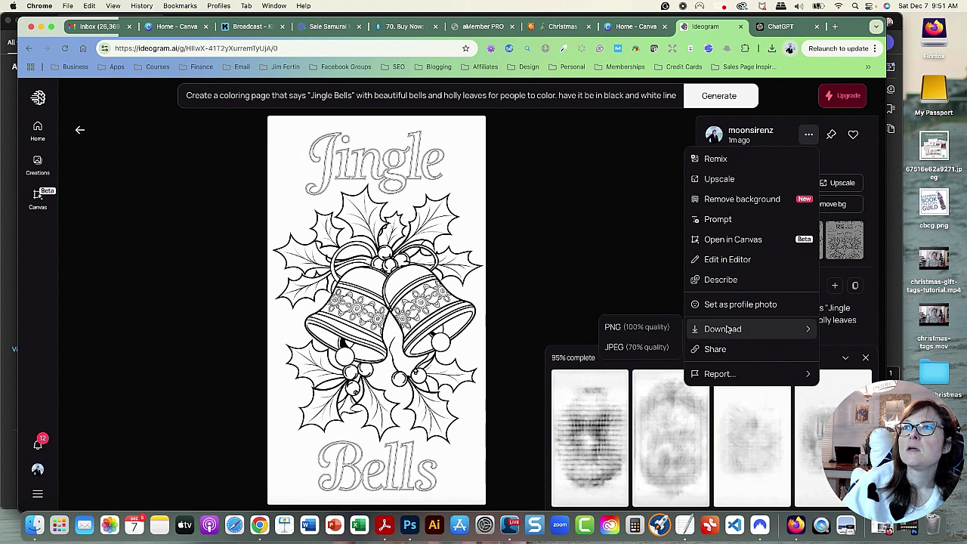
{"action": "mouse_move", "coordinate": [748, 328]}
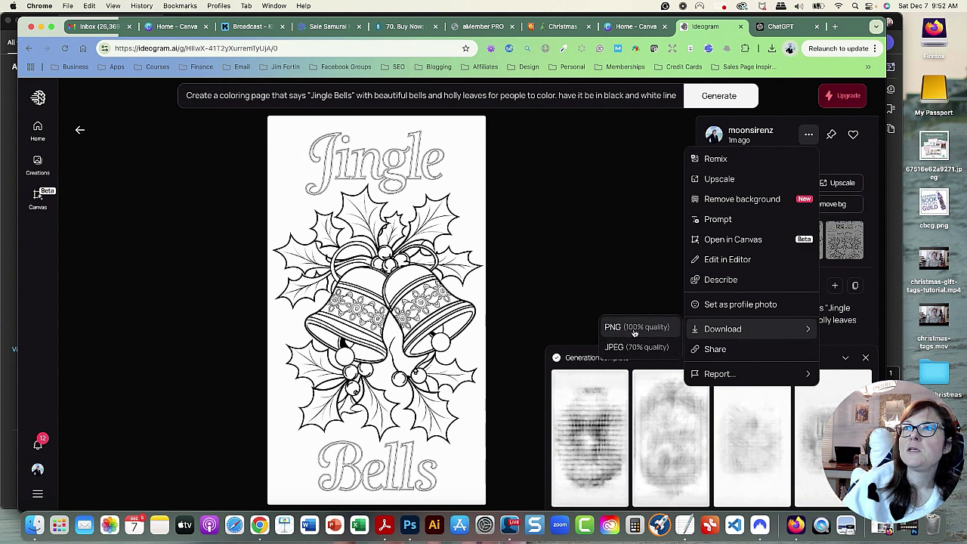
{"action": "left_click", "coordinate": [579, 177]}
{"action": "left_click", "coordinate": [82, 128]}
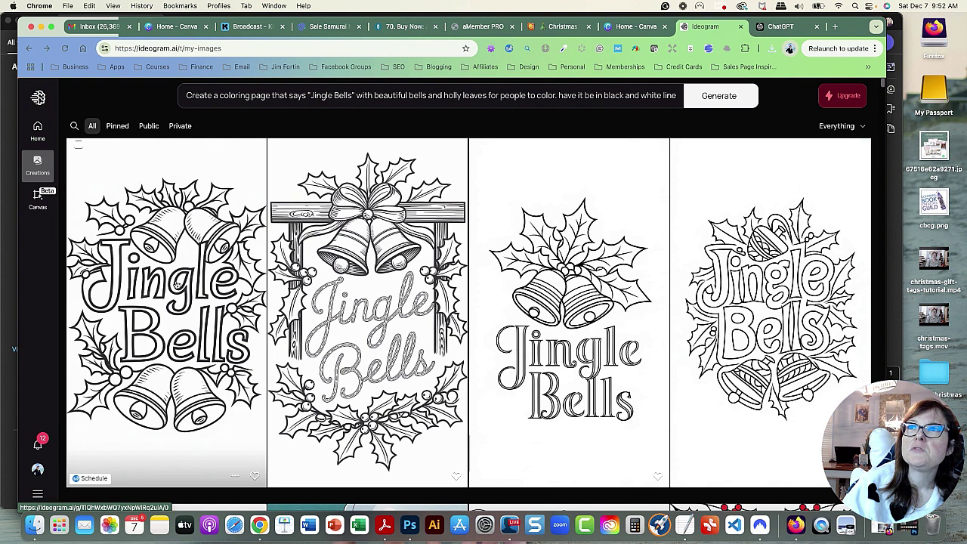
{"action": "mouse_move", "coordinate": [367, 310]}
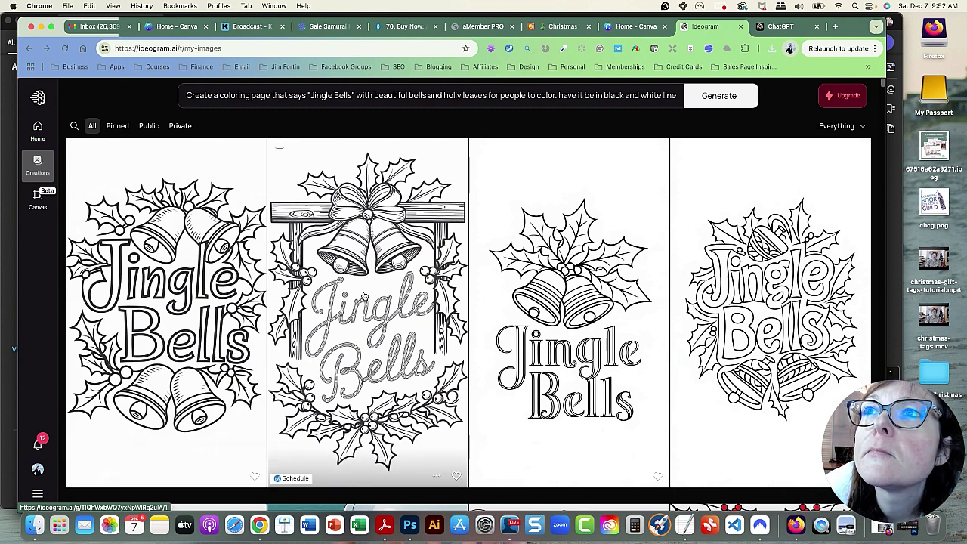
{"action": "left_click", "coordinate": [184, 292]}
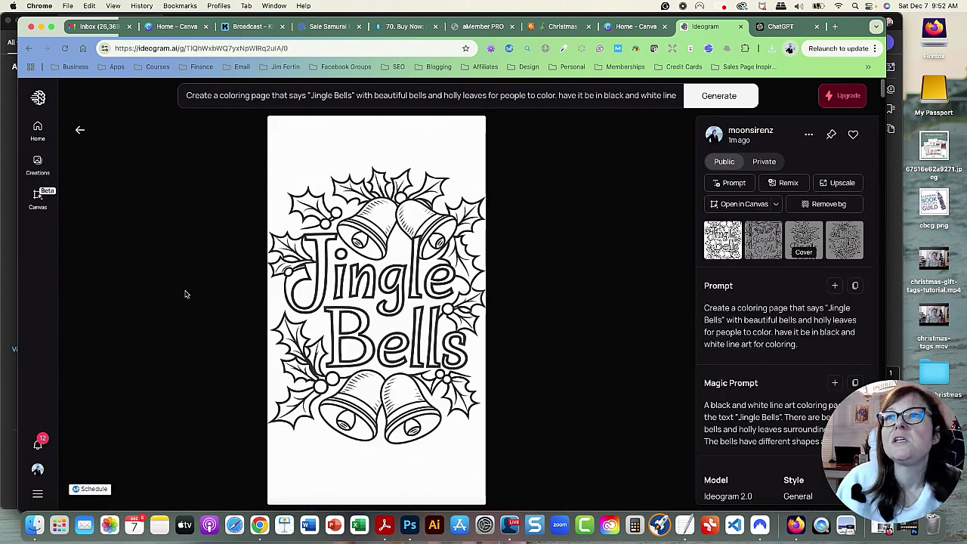
{"action": "left_click", "coordinate": [808, 135]}
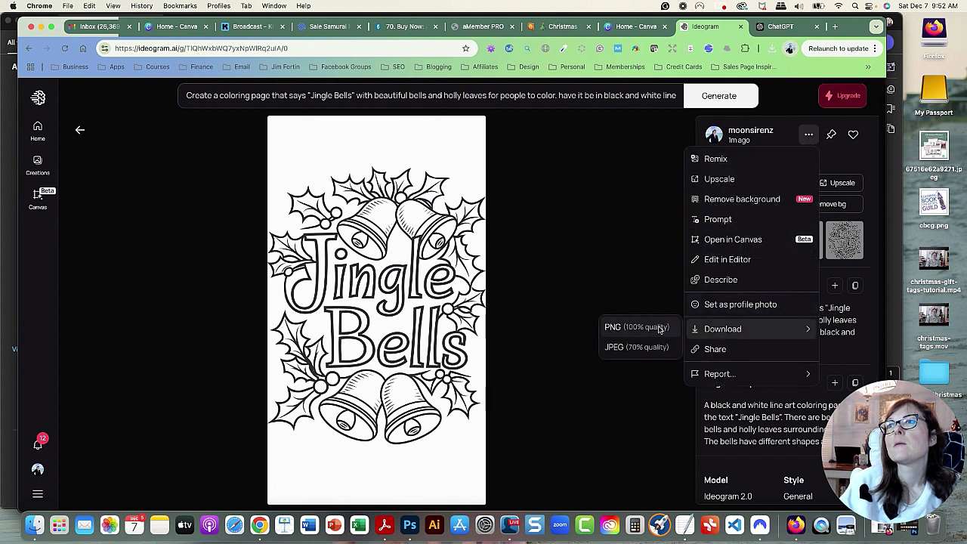
{"action": "left_click", "coordinate": [650, 328]}
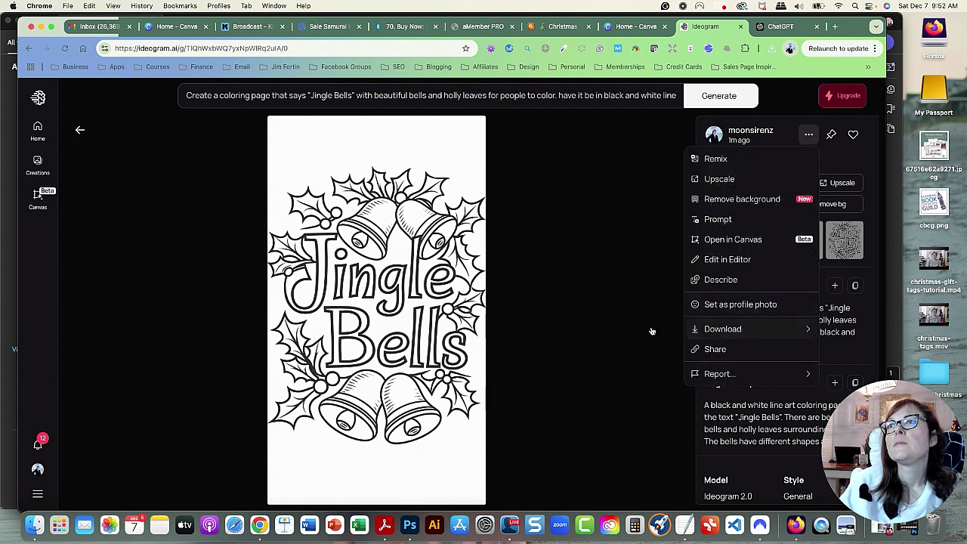
{"action": "left_click", "coordinate": [583, 306]}
Copy 'Silent Night' from ChatGPT's song list
{"action": "left_click", "coordinate": [783, 27]}
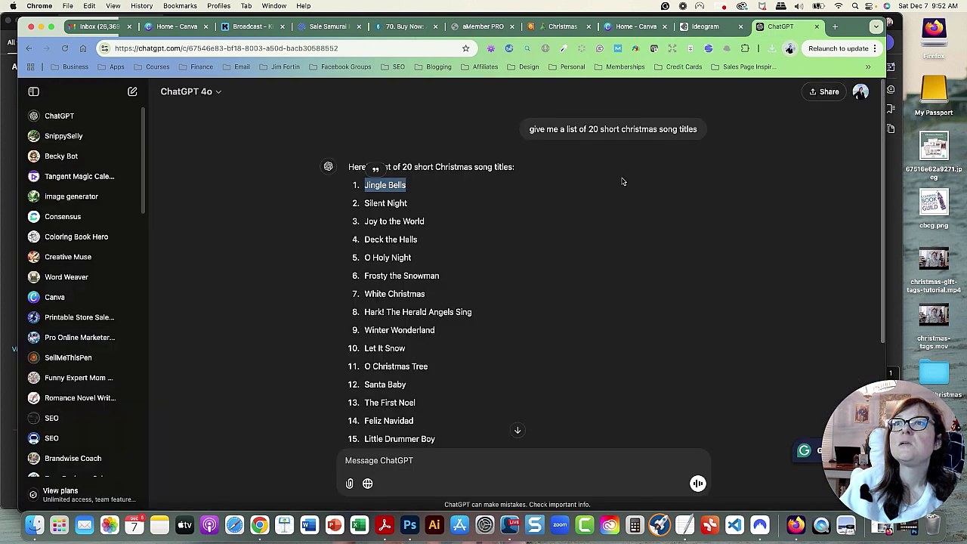
{"action": "left_click_drag", "start_coordinate": [365, 202], "coordinate": [408, 202]}
{"action": "right_click", "coordinate": [394, 203]}
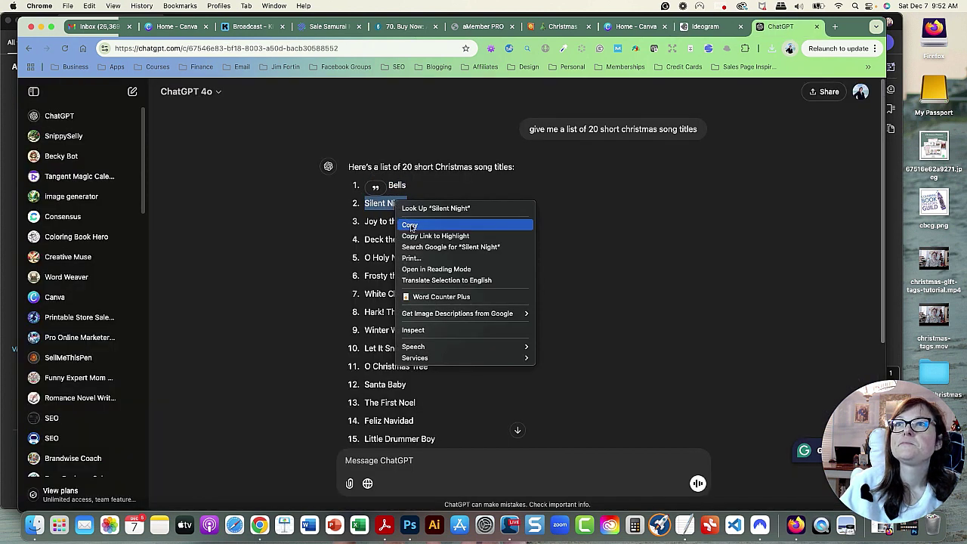
{"action": "left_click", "coordinate": [406, 223]}
In the prompt, replace 'Jingle Bells' with 'Silent Night' and 'bells' with 'angels'
{"action": "left_click", "coordinate": [708, 28]}
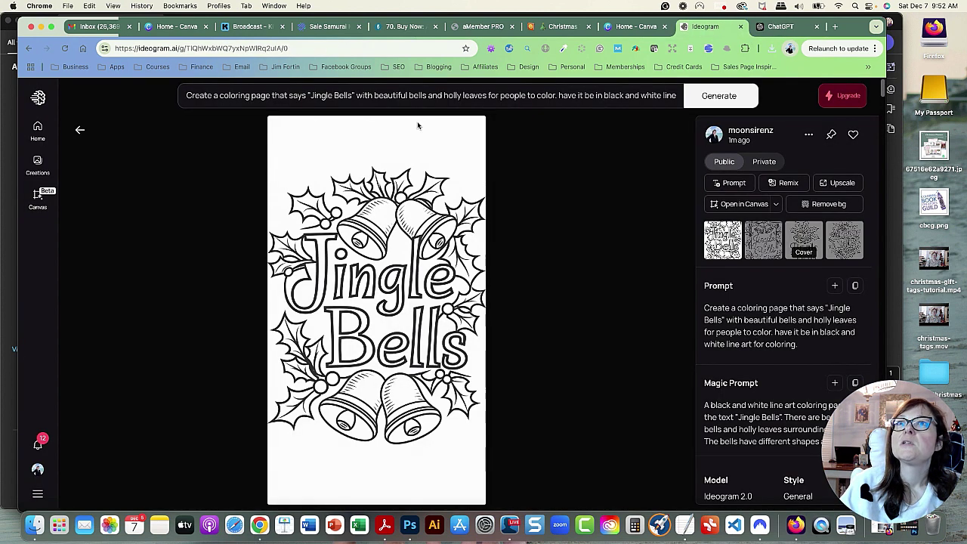
{"action": "left_click", "coordinate": [311, 95]}
{"action": "left_click_drag", "start_coordinate": [309, 95], "coordinate": [341, 95]}
{"action": "right_click", "coordinate": [344, 94]}
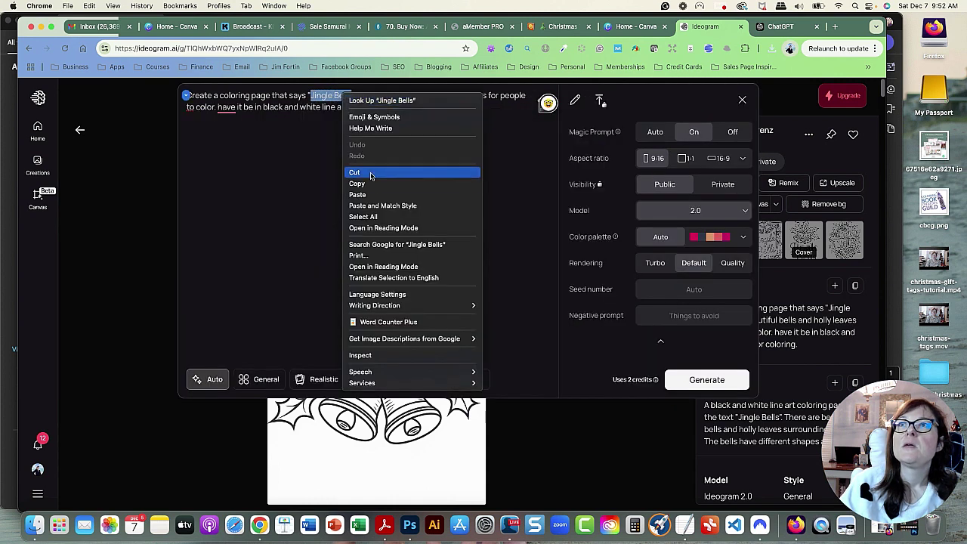
{"action": "left_click", "coordinate": [369, 194]}
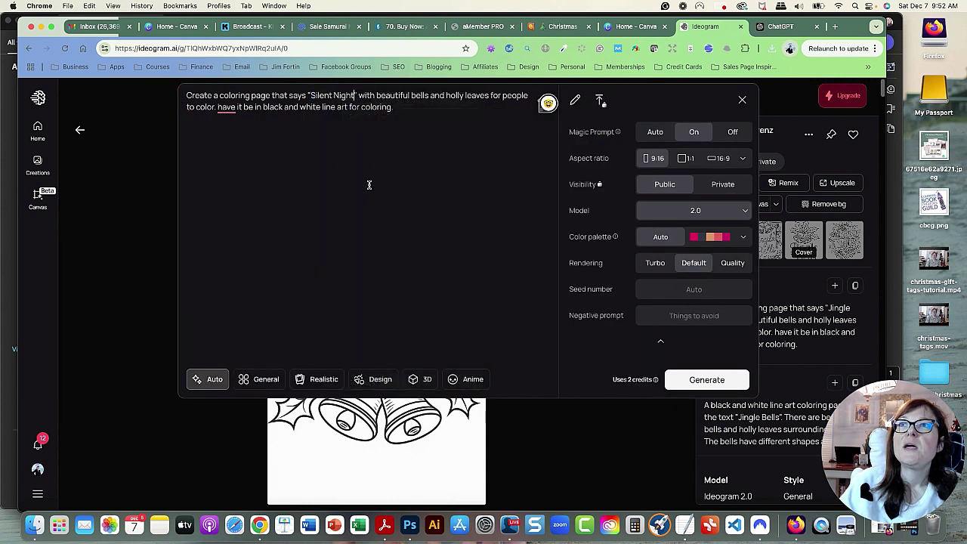
{"action": "double_click", "coordinate": [420, 95]}
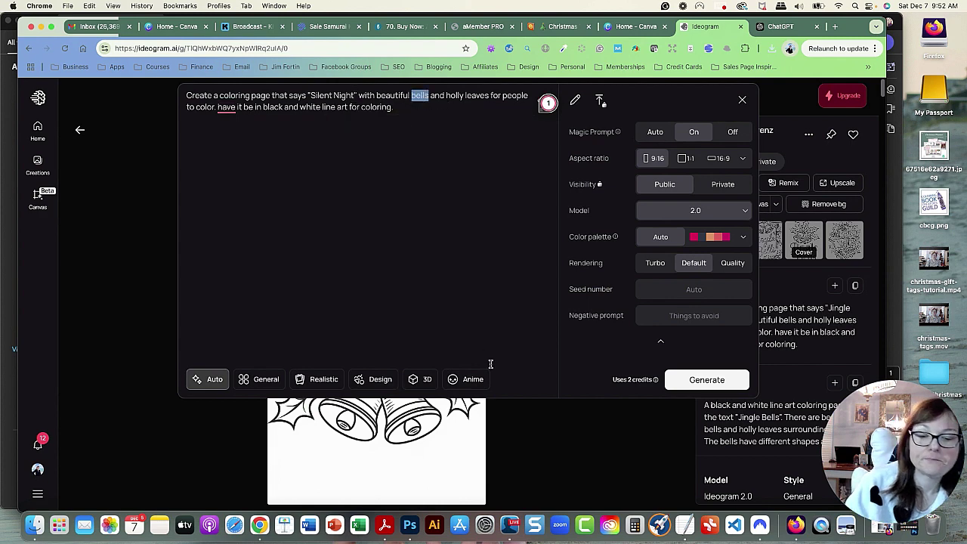
{"action": "key", "text": "BackSpace"}
{"action": "type", "text": "angels"}
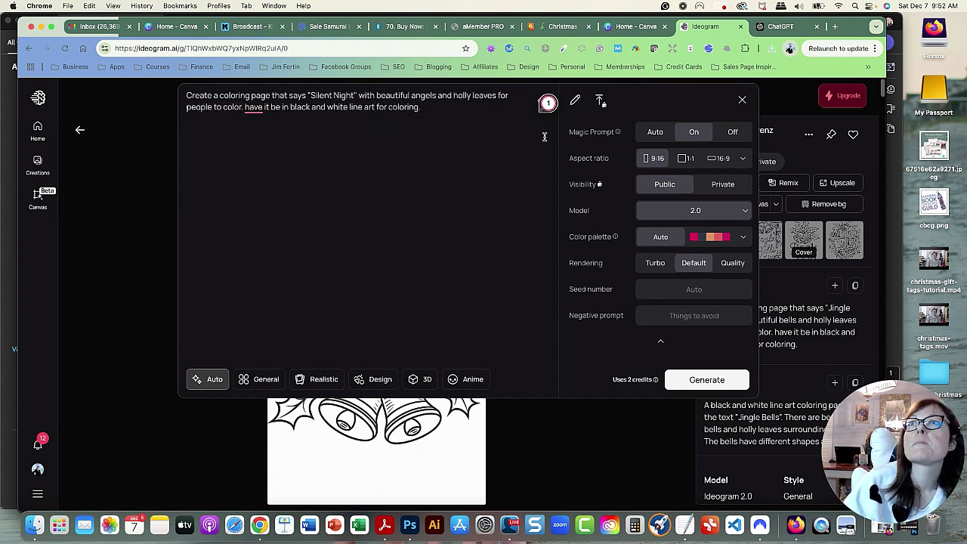
Make it 'Christmas angels' and swap holly leaves for a gorgeous night scene with a crescent moon
{"action": "left_click_drag", "start_coordinate": [496, 96], "coordinate": [454, 95]}
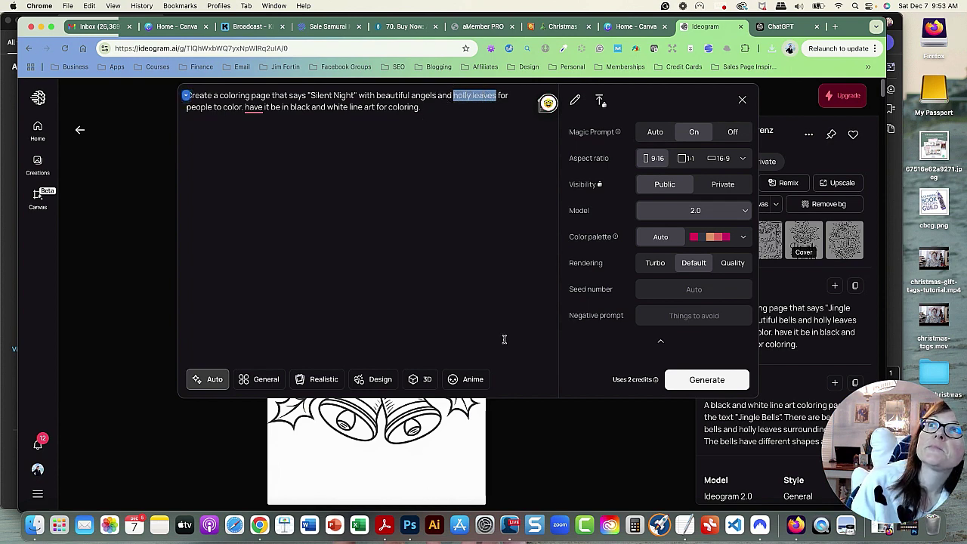
{"action": "left_click", "coordinate": [412, 95]}
{"action": "type", "text": "Christmas"}
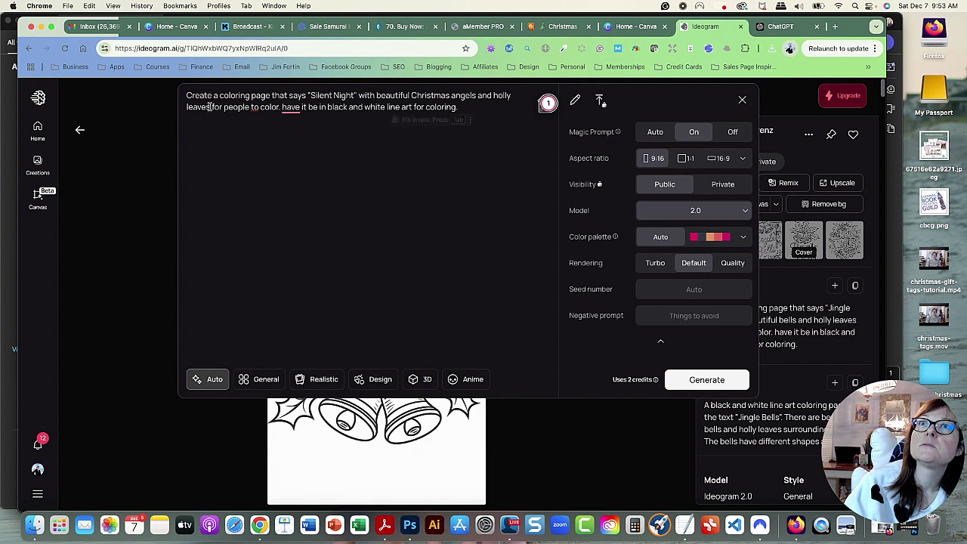
{"action": "mouse_move", "coordinate": [210, 107]}
{"action": "left_mouse_down"}
{"action": "mouse_move", "coordinate": [274, 93]}
{"action": "mouse_move", "coordinate": [492, 95]}
{"action": "left_mouse_up"}
{"action": "type", "text": "a gorgeous night scene with a moon"}
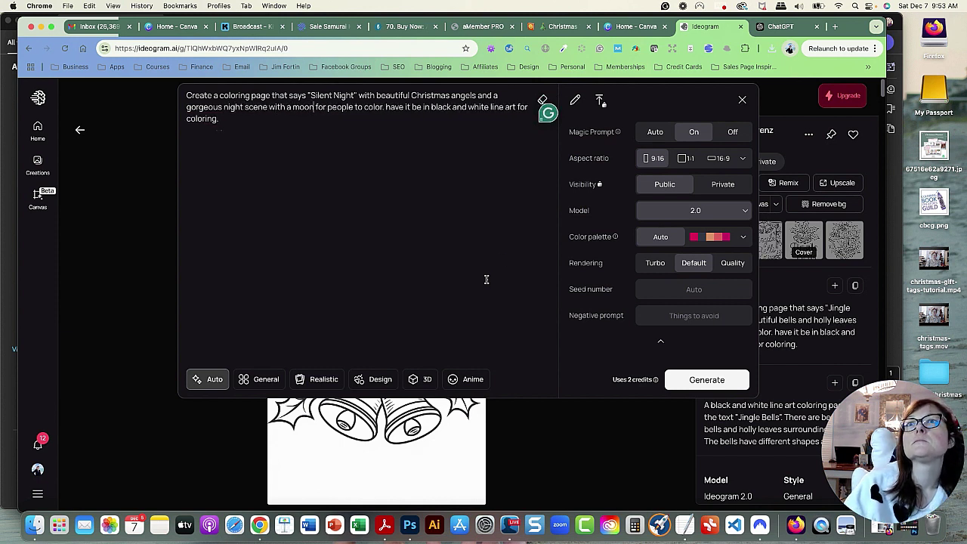
{"action": "left_click", "coordinate": [294, 106]}
{"action": "type", "text": "cre"}
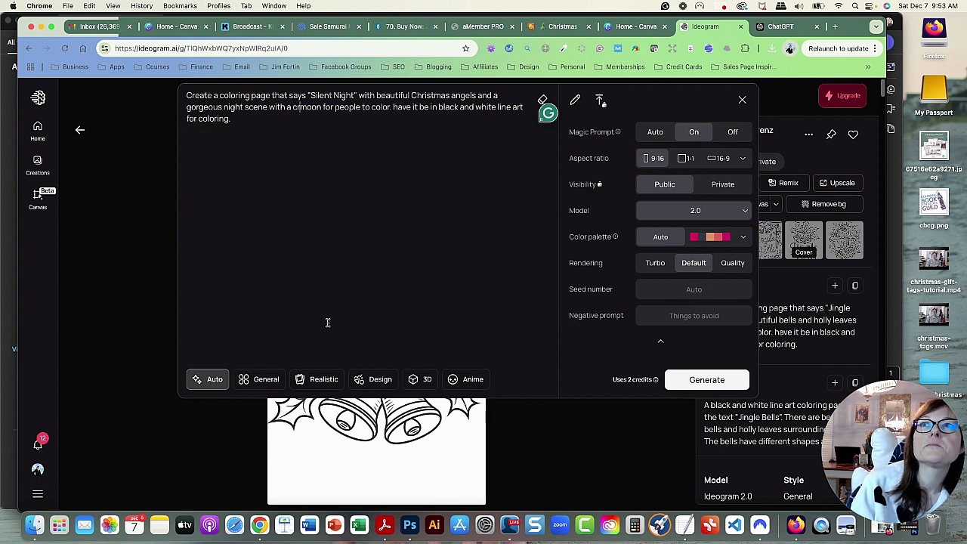
{"action": "type", "text": "sent"}
{"action": "key", "text": "BackSpace"}
{"action": "key", "text": "BackSpace"}
{"action": "key", "text": "BackSpace"}
{"action": "type", "text": "cent"}
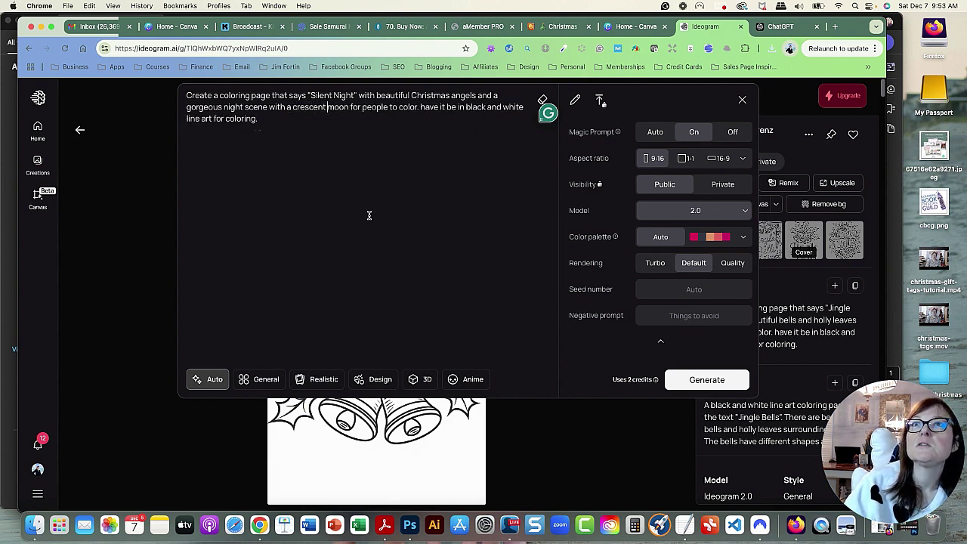
Generate the Silent Night pages and open the fourth image's options menu
{"action": "left_click", "coordinate": [694, 380]}
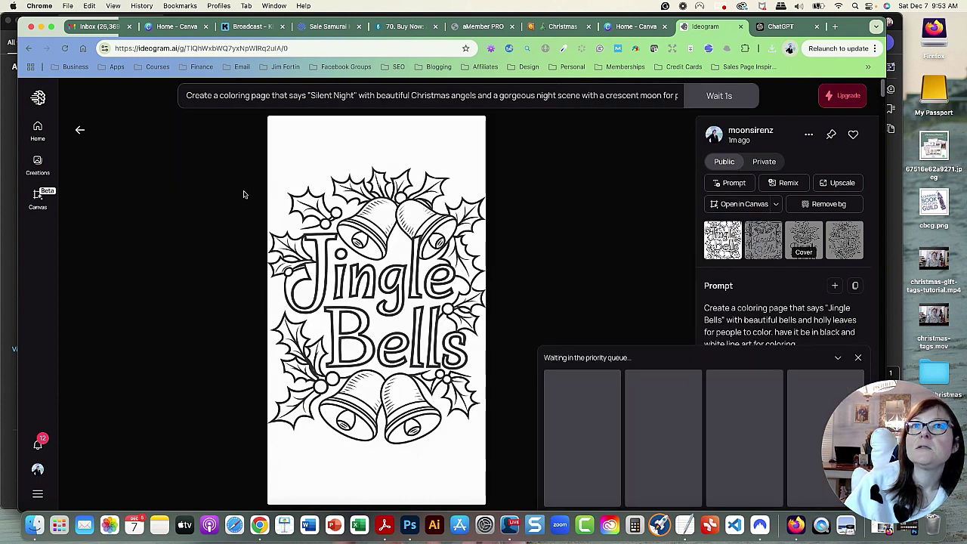
{"action": "left_click", "coordinate": [80, 131]}
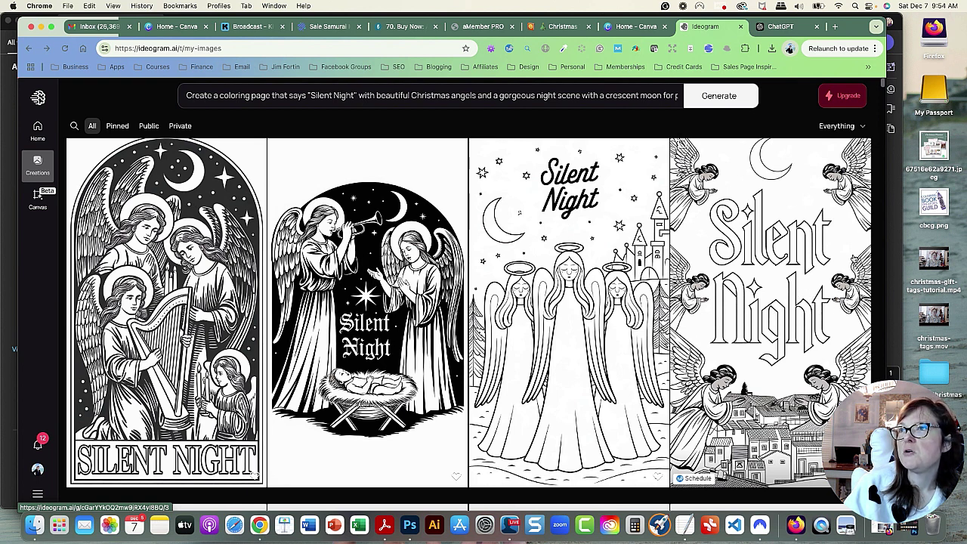
{"action": "left_click", "coordinate": [794, 263]}
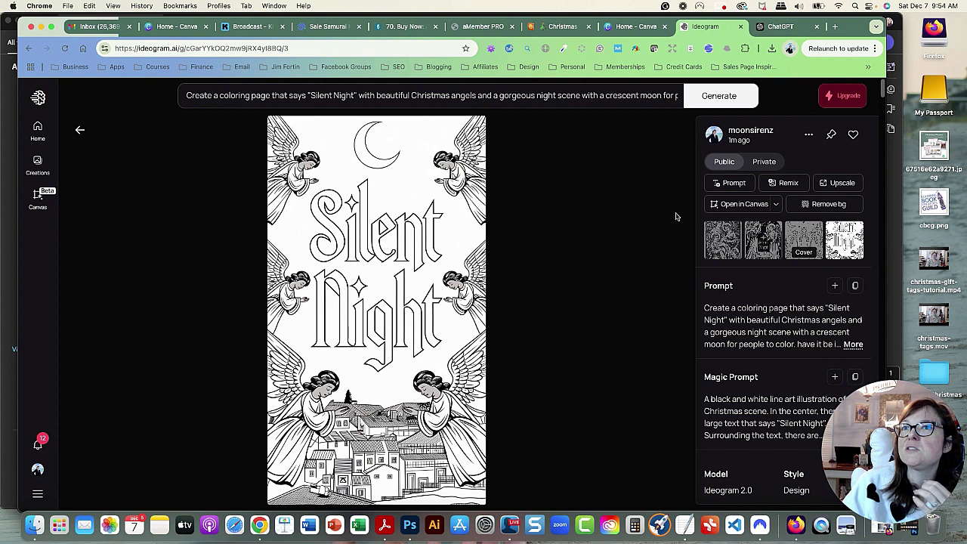
{"action": "left_click", "coordinate": [809, 136]}
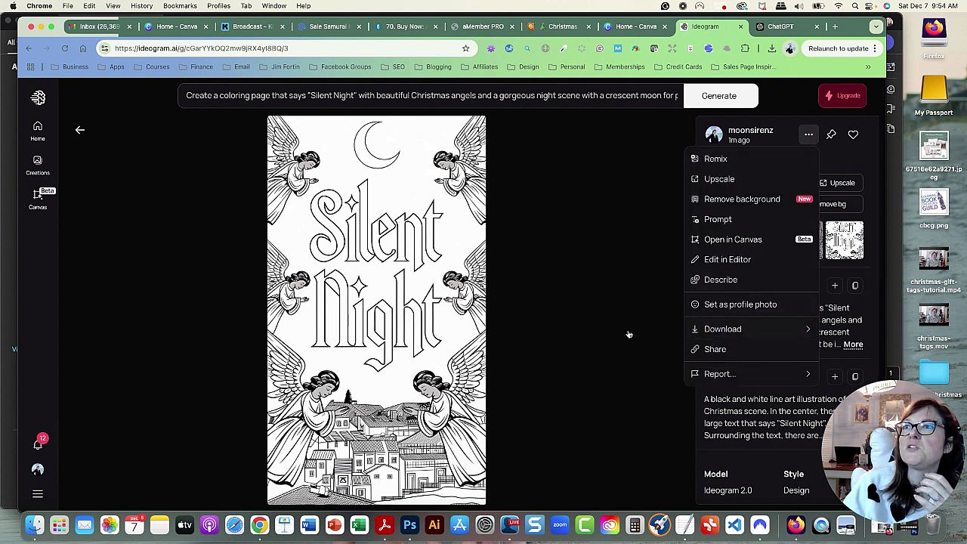
Copy 'Joy to the World' from the ChatGPT list and return to the image page
{"action": "key", "text": "ctrl+Tab"}
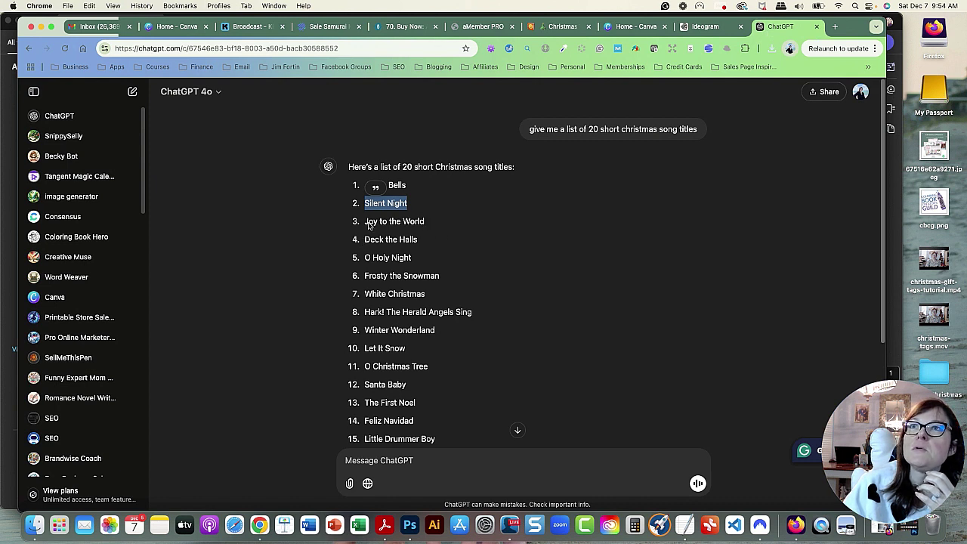
{"action": "left_click_drag", "start_coordinate": [366, 221], "coordinate": [424, 221]}
{"action": "right_click", "coordinate": [423, 221]}
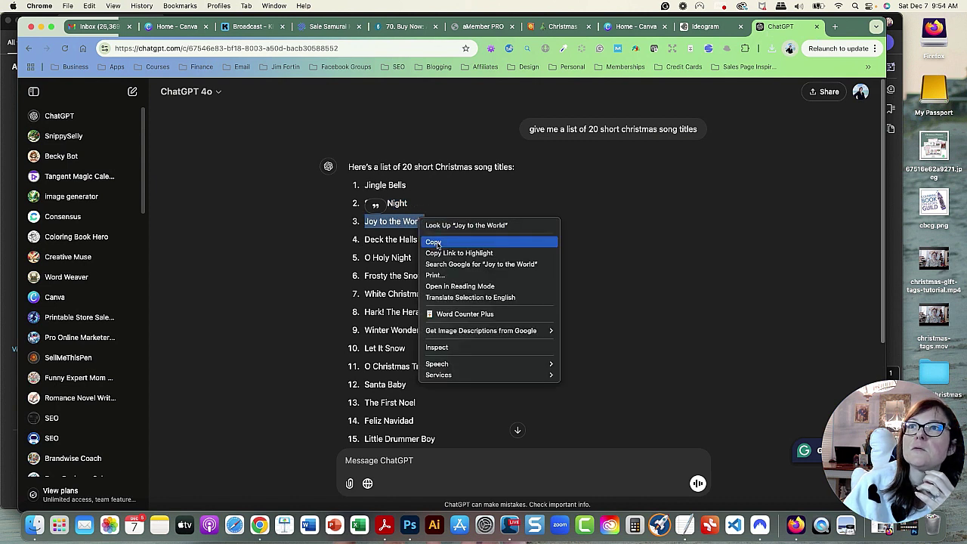
{"action": "left_click", "coordinate": [436, 244]}
{"action": "left_click", "coordinate": [699, 26]}
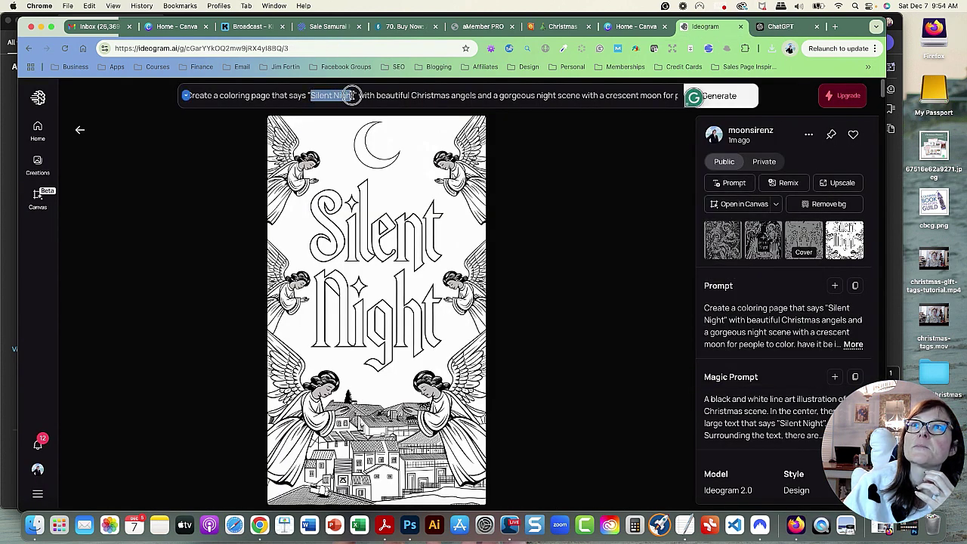
Paste 'Joy to the World' over 'Silent Night' and change the angels to 'angels playing trumpets'
{"action": "left_click_drag", "start_coordinate": [312, 95], "coordinate": [354, 96]}
{"action": "right_click", "coordinate": [350, 96]}
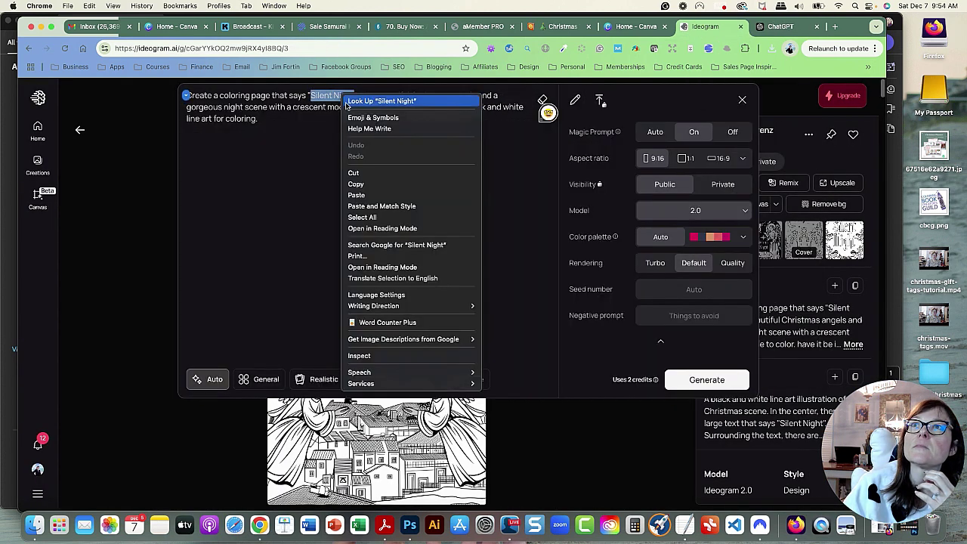
{"action": "left_click", "coordinate": [360, 195]}
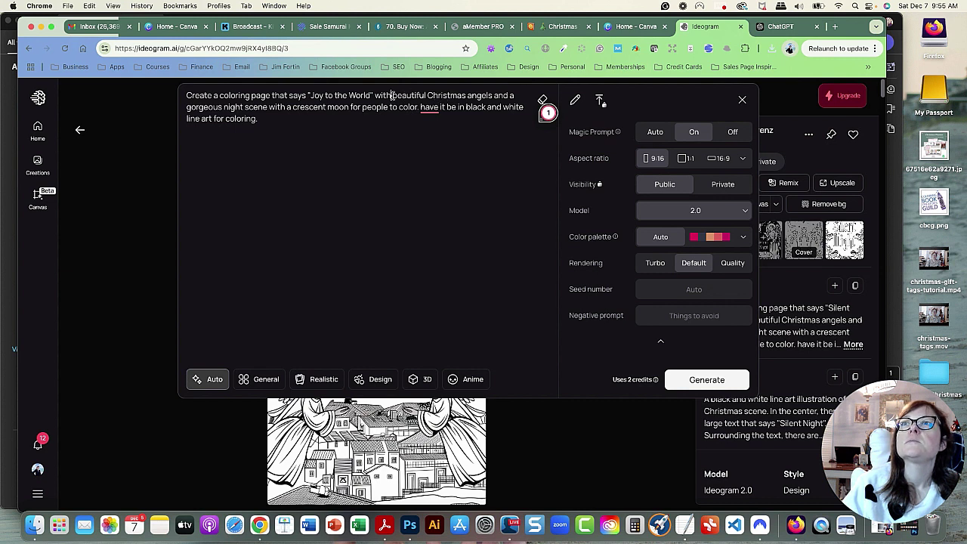
{"action": "left_click_drag", "start_coordinate": [392, 95], "coordinate": [493, 91]}
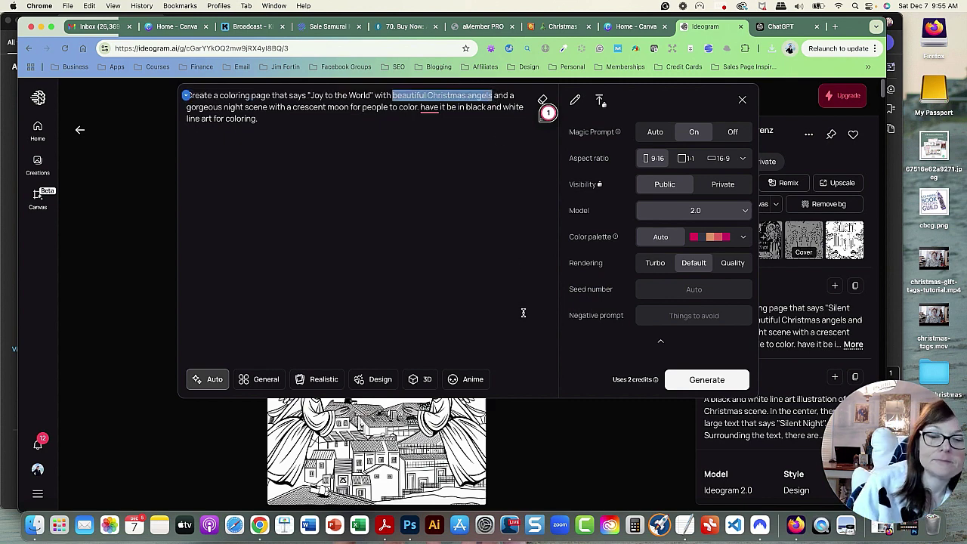
{"action": "key", "text": "BackSpace"}
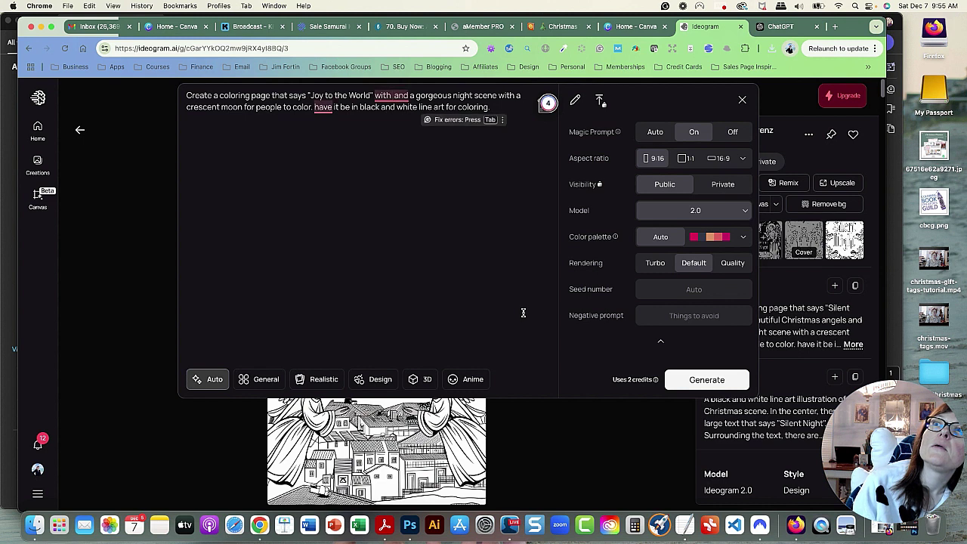
{"action": "type", "text": "t"}
{"action": "key", "text": "BackSpace"}
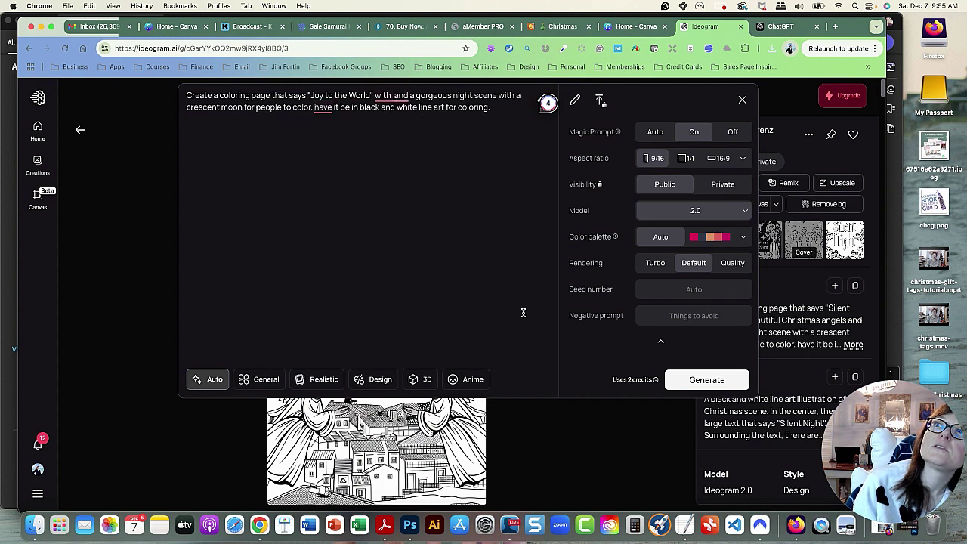
{"action": "type", "text": "a"}
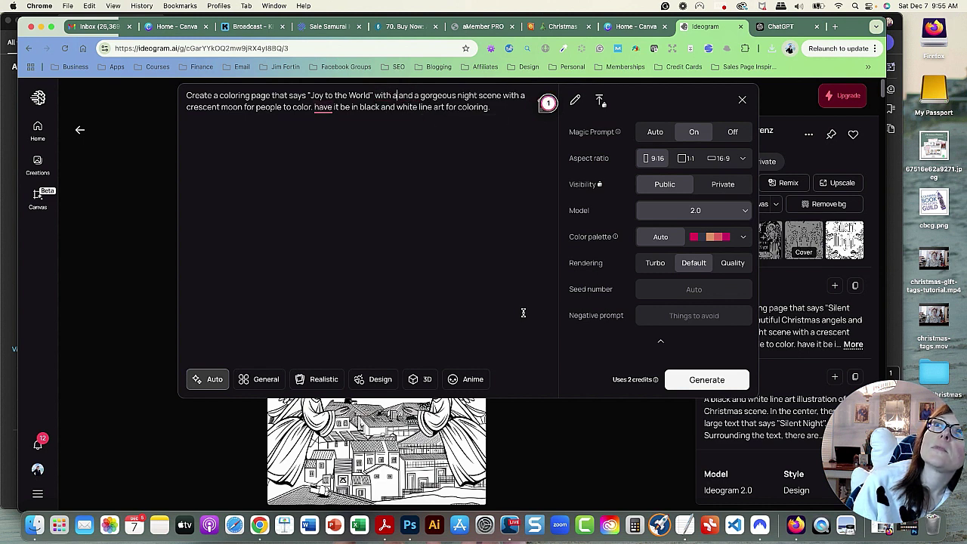
{"action": "type", "text": "ngels hold"}
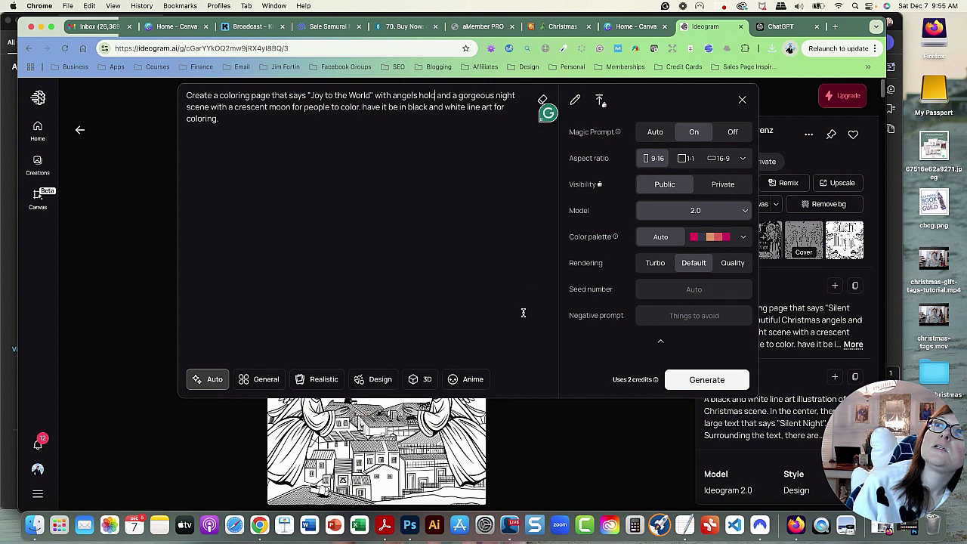
{"action": "type", "text": "in"}
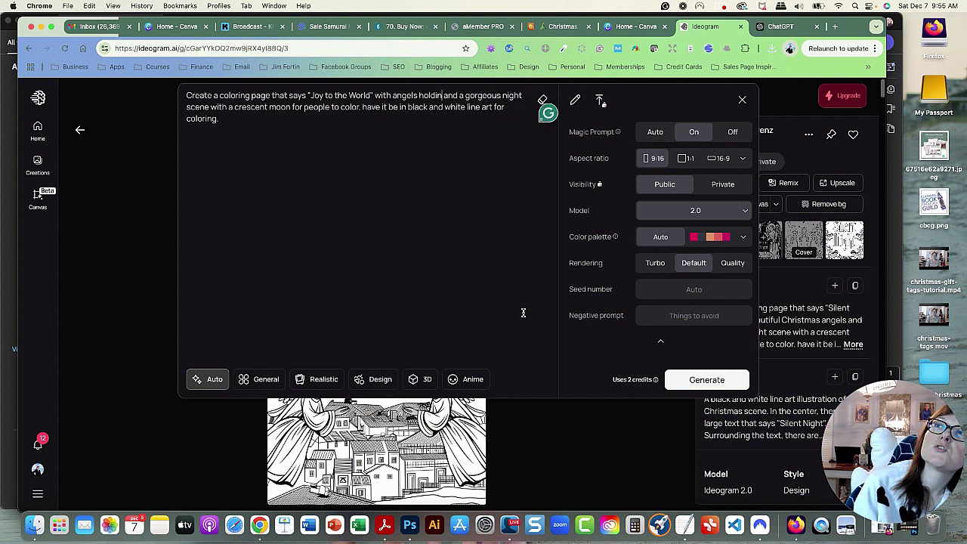
{"action": "key", "text": "BackSpace"}
{"action": "key", "text": "BackSpace"}
{"action": "key", "text": "BackSpace"}
{"action": "type", "text": "playing trumpets"}
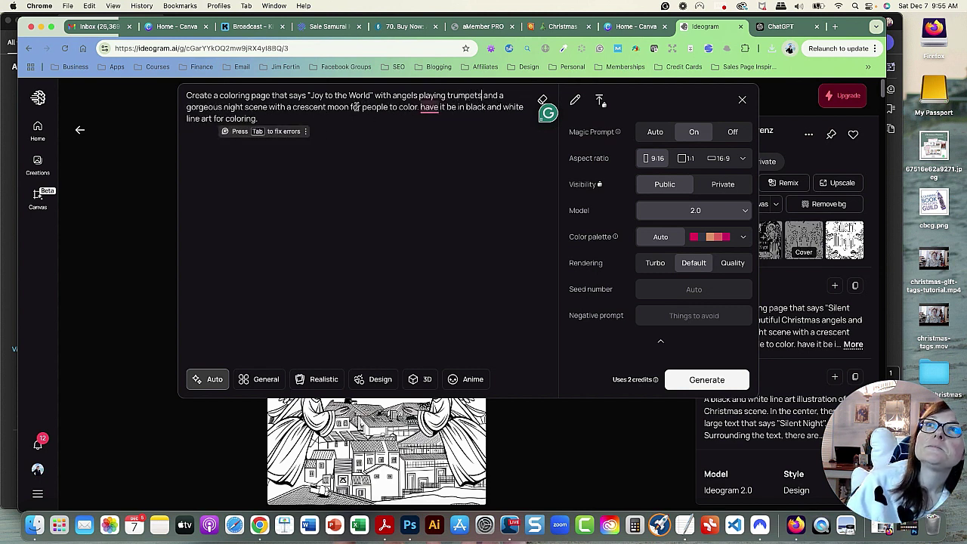
Replace the night scene with 'manger holding baby Jesus', add 'Christmas', and accept the 'Have' capitalization fix
{"action": "left_click_drag", "start_coordinate": [349, 107], "coordinate": [183, 107]}
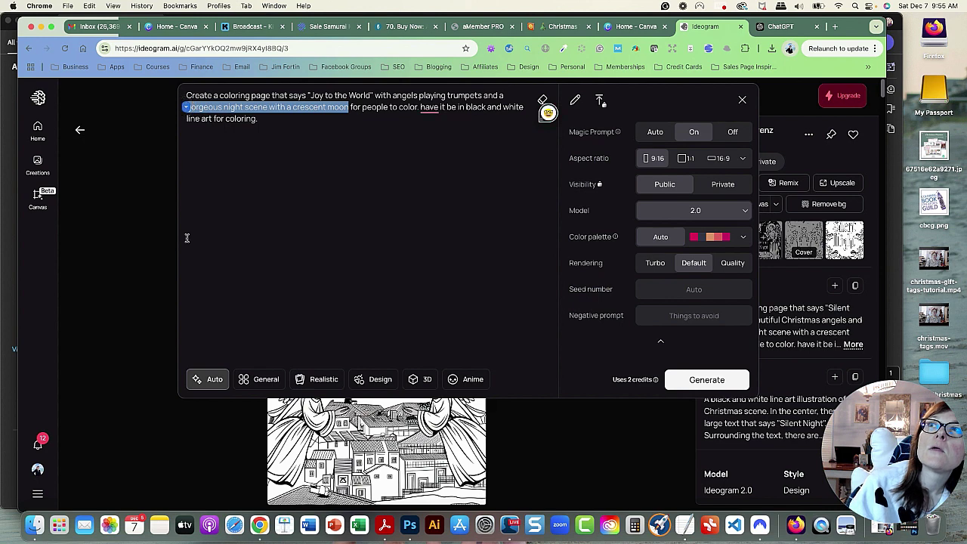
{"action": "key", "text": "BackSpace"}
{"action": "type", "text": "manger holding baby Jesus"}
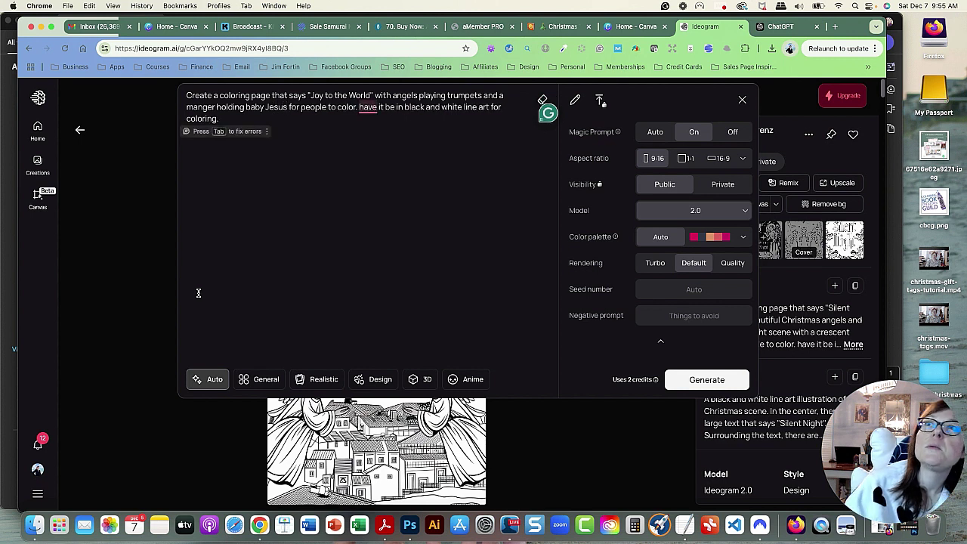
{"action": "left_click", "coordinate": [218, 97]}
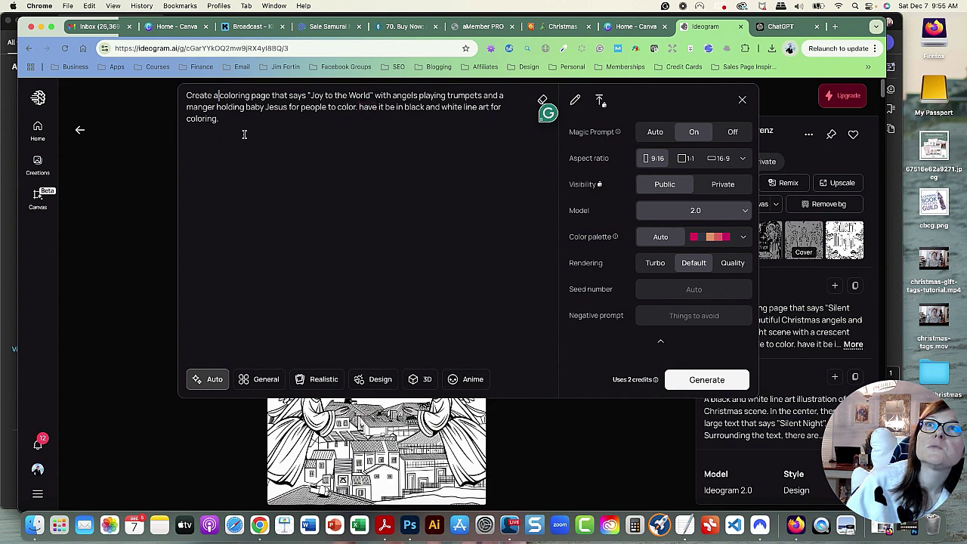
{"action": "type", "text": "Christmas"}
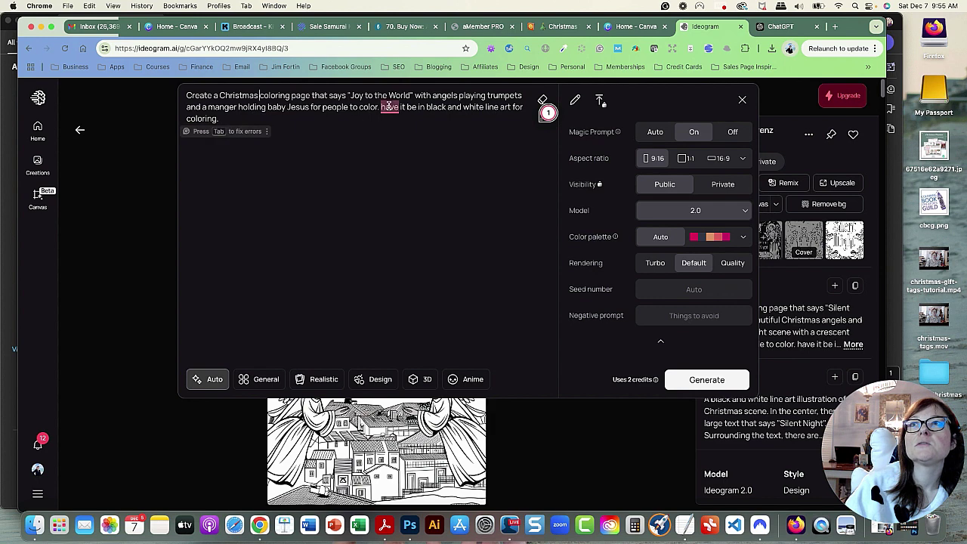
{"action": "left_click", "coordinate": [390, 123]}
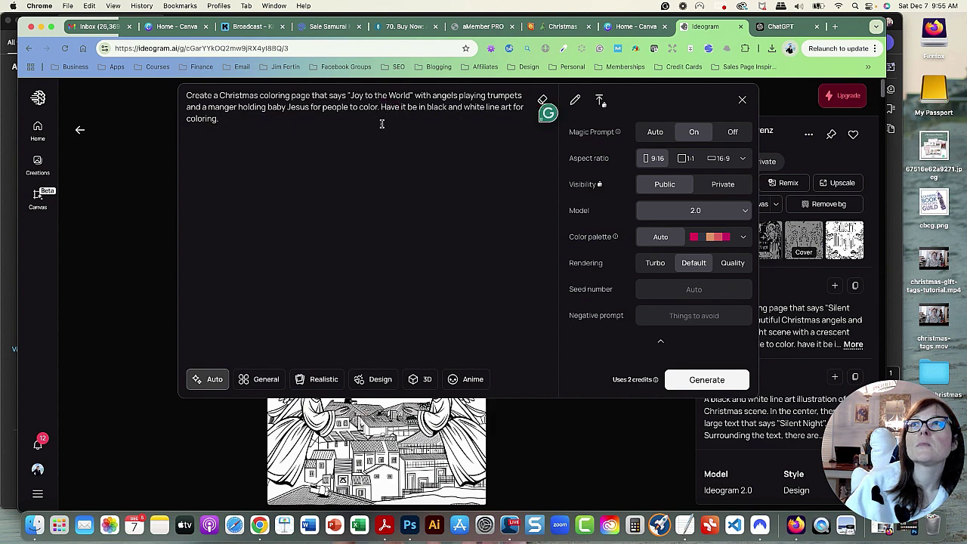
Generate the Joy to the World pages and download the fourth, starry angels-over-manger image as PNG
{"action": "left_click", "coordinate": [693, 380]}
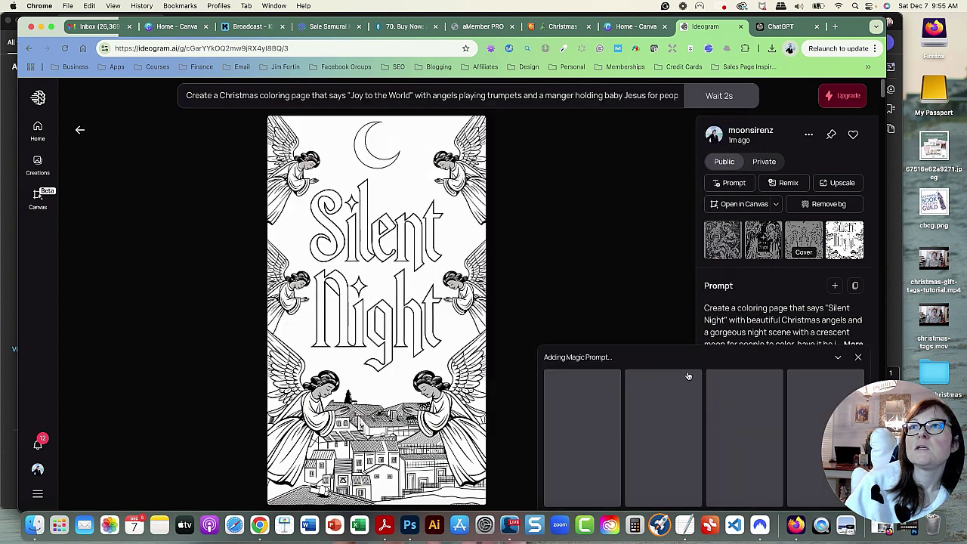
{"action": "left_click", "coordinate": [79, 131]}
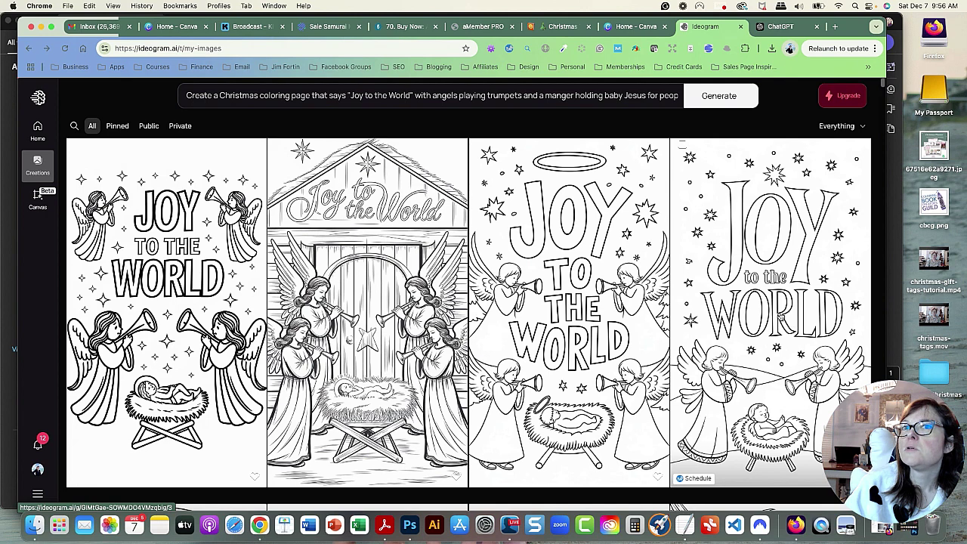
{"action": "left_click", "coordinate": [780, 316]}
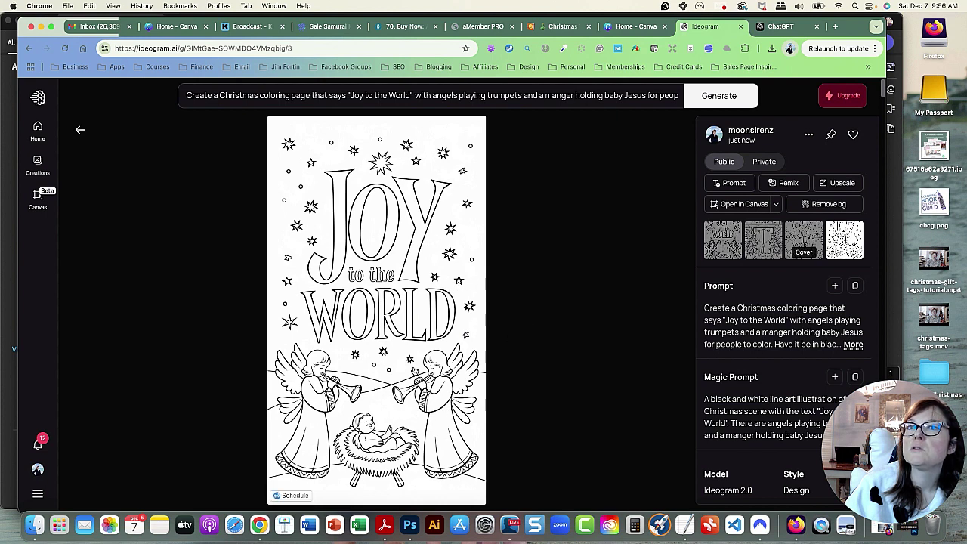
{"action": "left_click", "coordinate": [810, 136]}
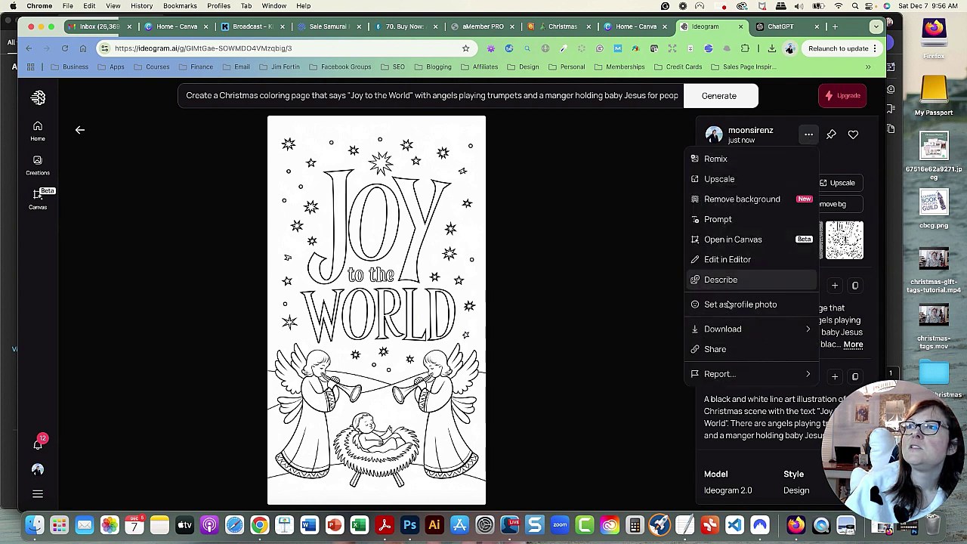
{"action": "mouse_move", "coordinate": [722, 328]}
{"action": "left_click", "coordinate": [631, 327]}
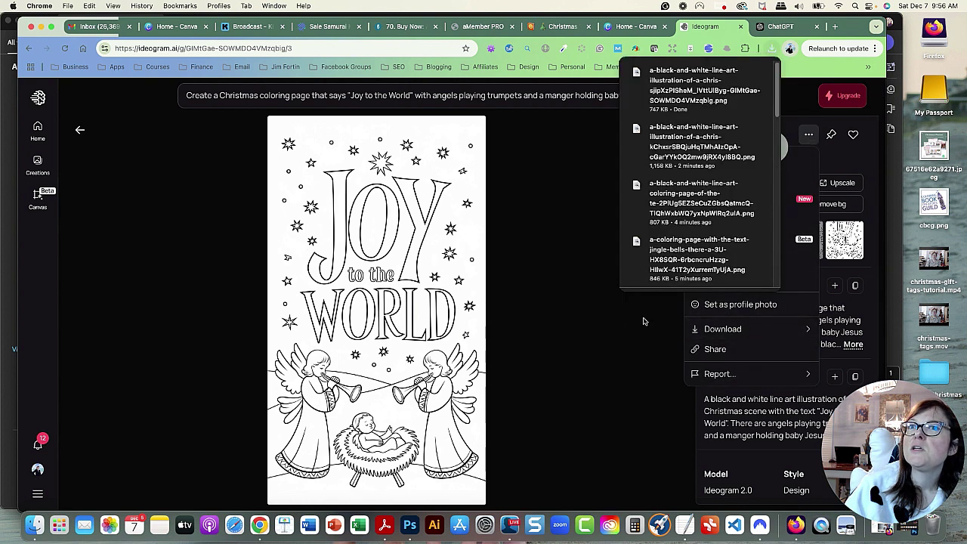
{"action": "left_click", "coordinate": [77, 131]}
{"action": "left_click", "coordinate": [78, 131]}
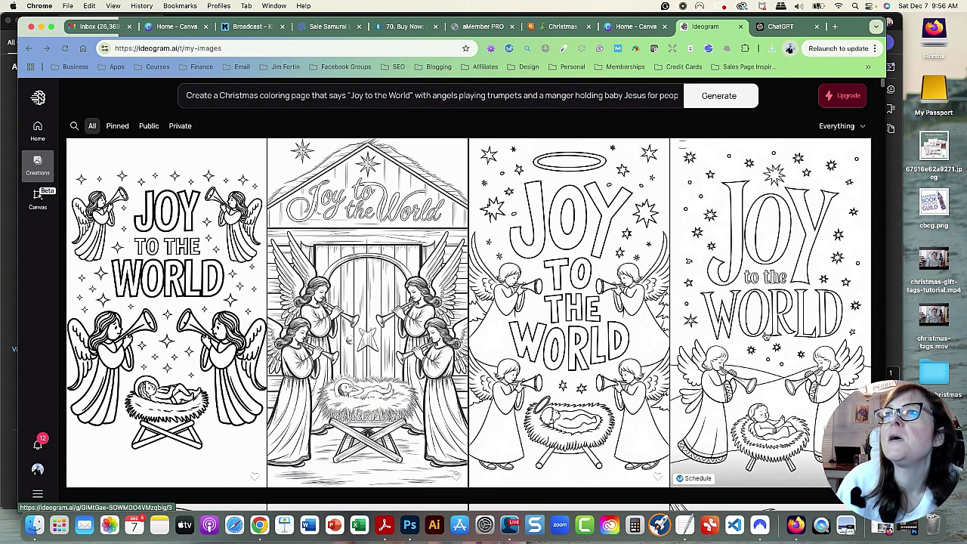
Create a blank US Letter (8.5 × 11 in) Doc design in Canva
{"action": "left_click", "coordinate": [619, 29]}
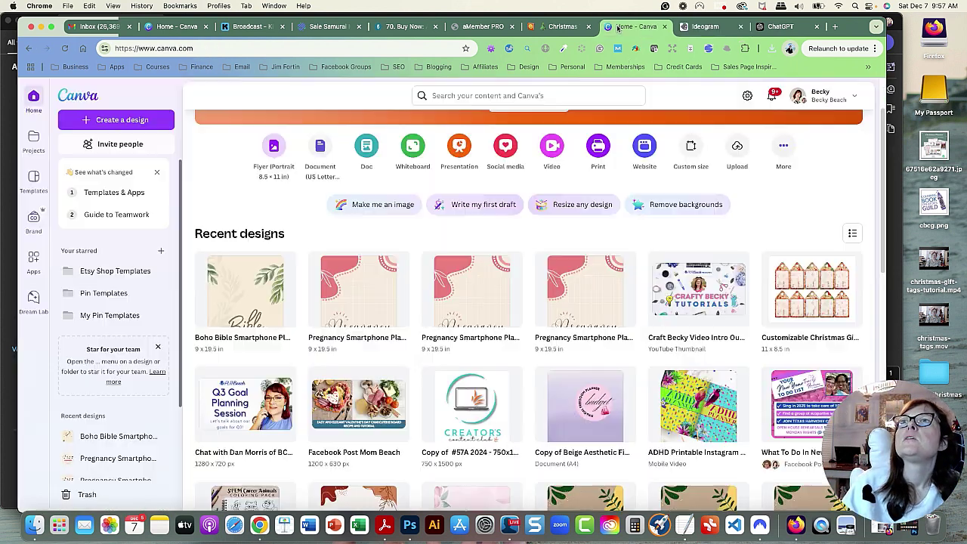
{"action": "left_click", "coordinate": [122, 120]}
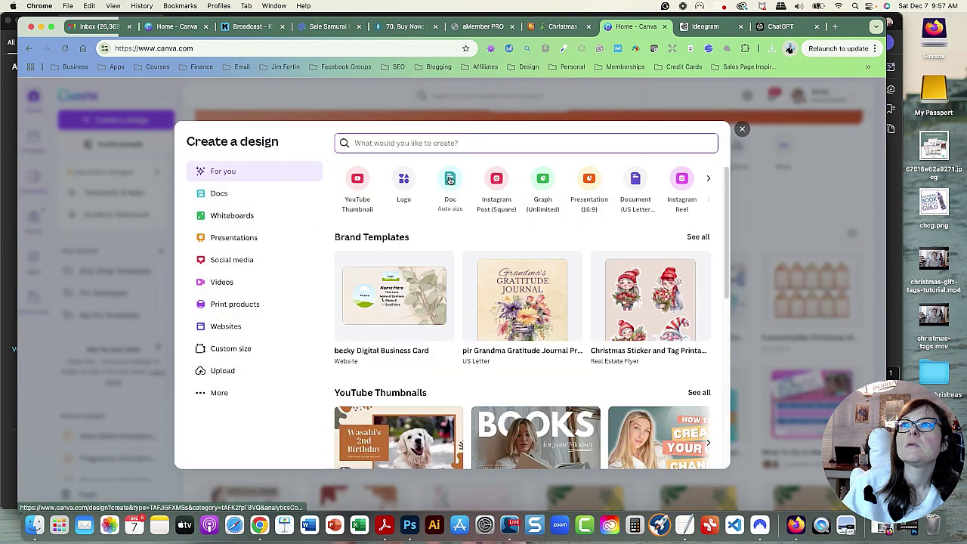
{"action": "left_click", "coordinate": [635, 178]}
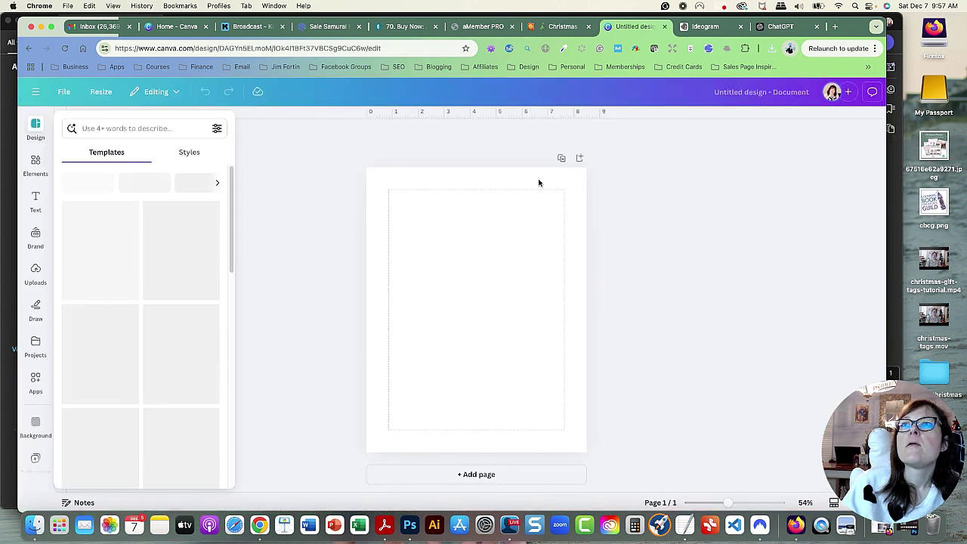
{"action": "left_click", "coordinate": [308, 162]}
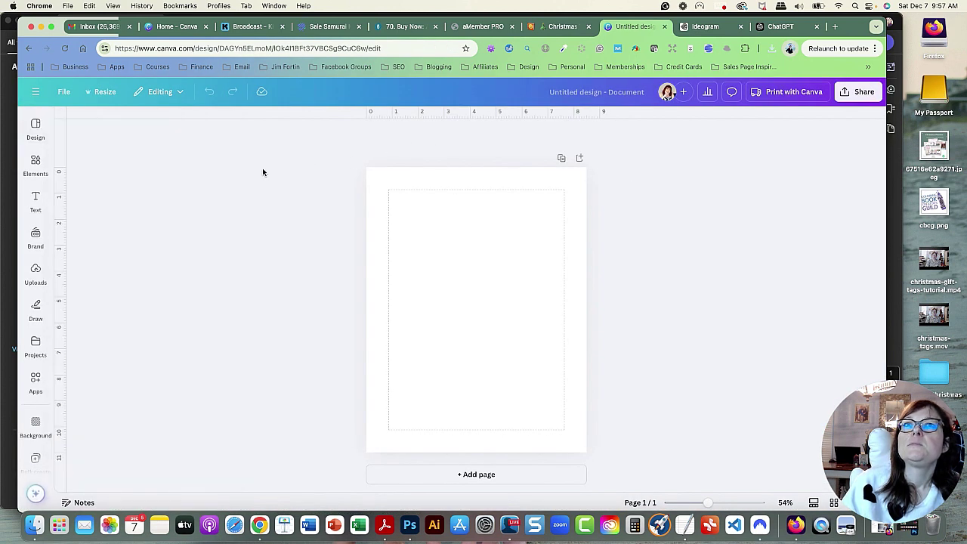
{"action": "left_click", "coordinate": [63, 92]}
{"action": "mouse_move", "coordinate": [87, 210]}
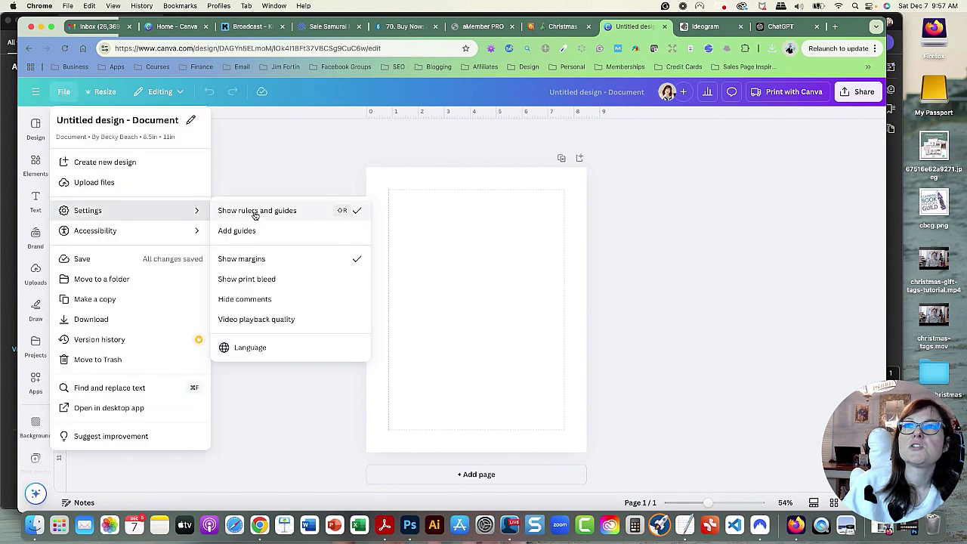
Add custom guides with 0 columns and 0.5 in margins on every edge
{"action": "left_click", "coordinate": [238, 231]}
{"action": "left_click", "coordinate": [204, 161]}
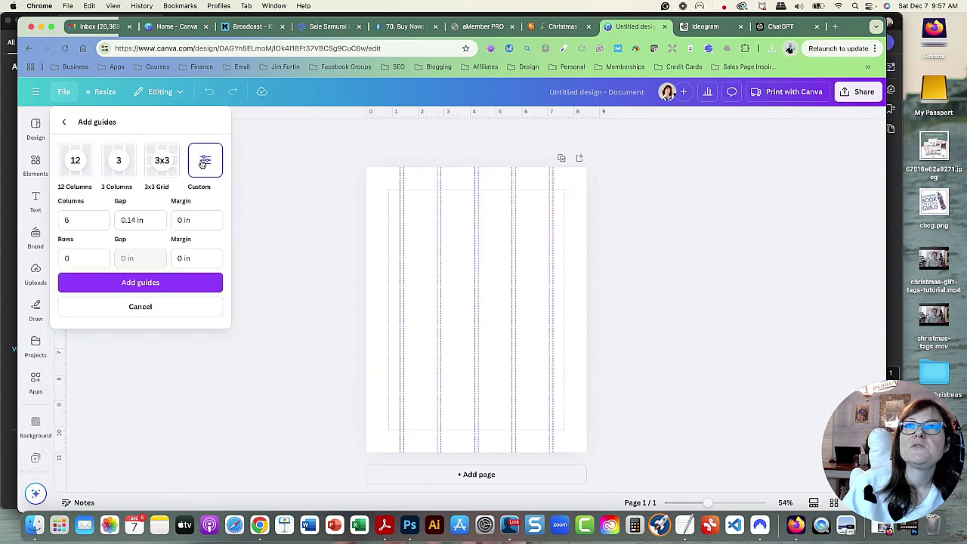
{"action": "left_click", "coordinate": [86, 220]}
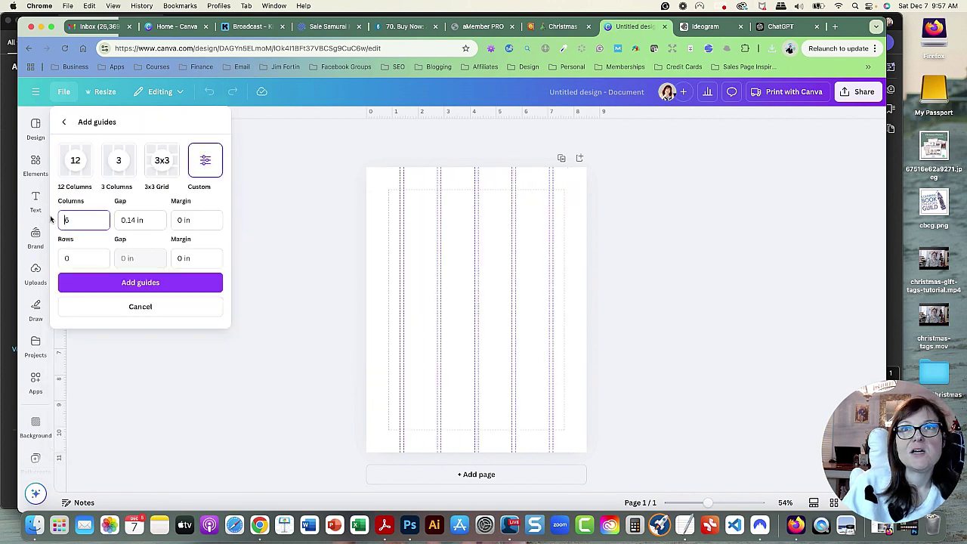
{"action": "key", "text": "BackSpace"}
{"action": "type", "text": "0"}
{"action": "left_click", "coordinate": [197, 219]}
{"action": "type", "text": "0.5"}
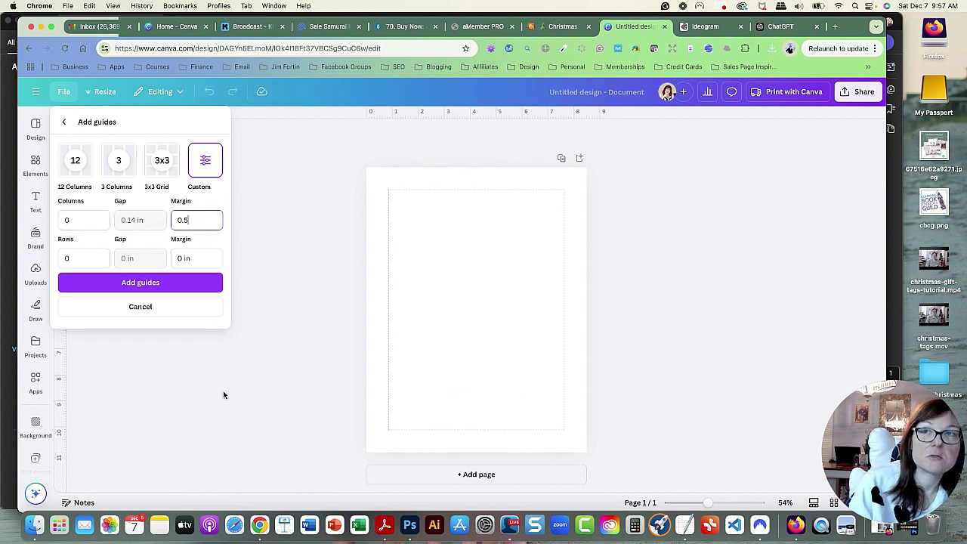
{"action": "left_click", "coordinate": [206, 260]}
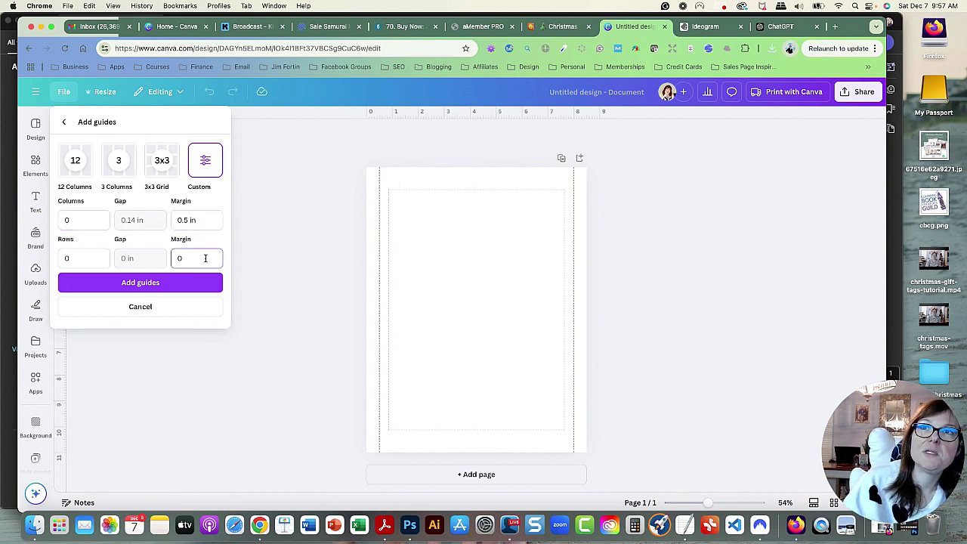
{"action": "type", "text": ".5"}
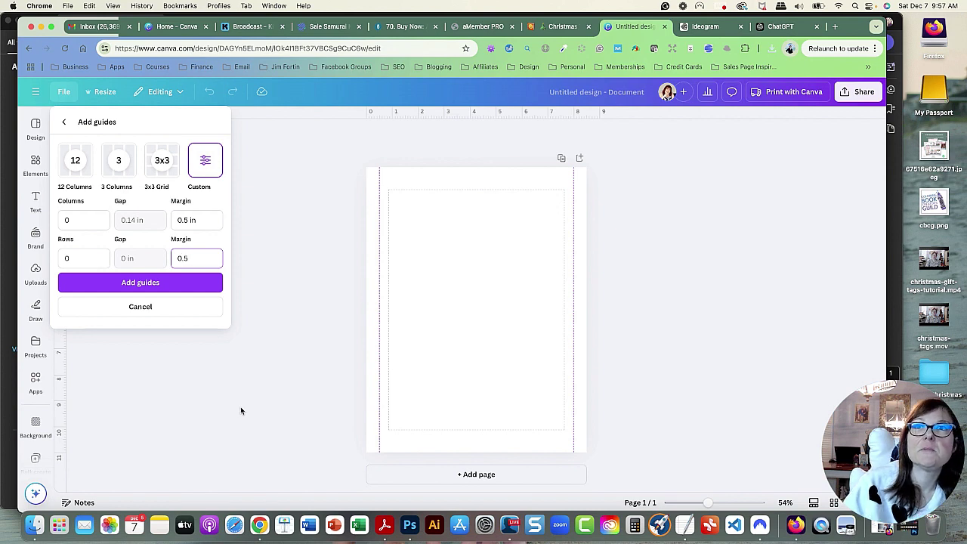
{"action": "left_click", "coordinate": [165, 283]}
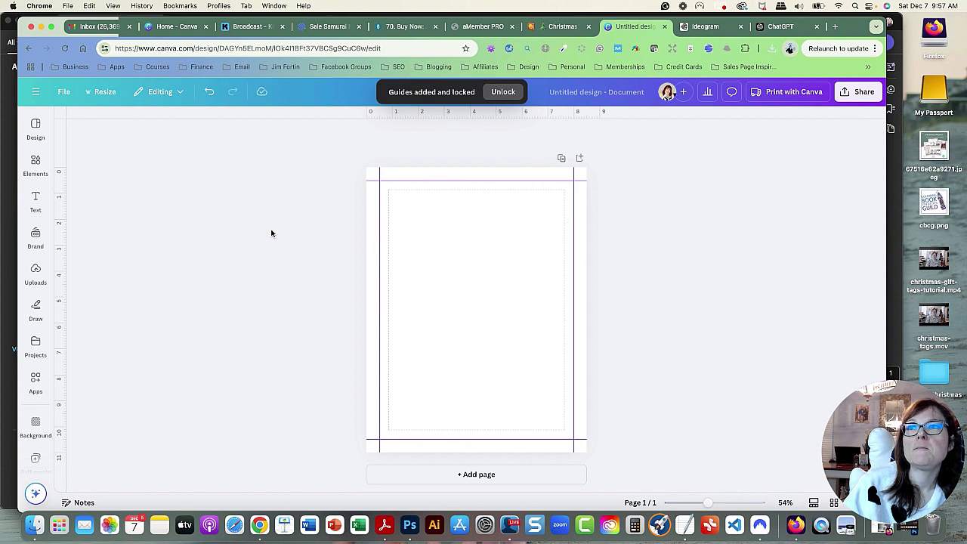
Upload the four coloring-page PNGs from Downloads and rename the design 'Christmas Coloring Pages'
{"action": "left_click", "coordinate": [34, 525]}
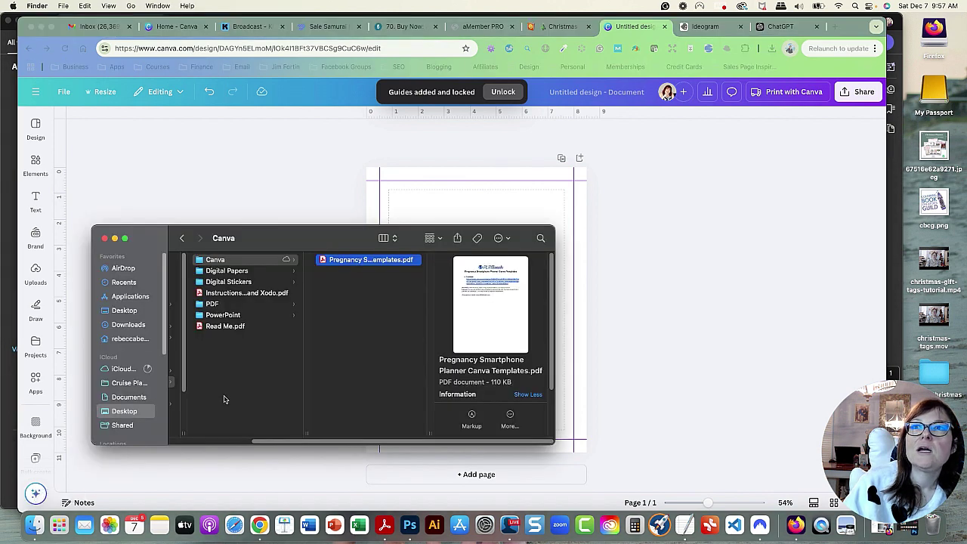
{"action": "left_click", "coordinate": [38, 268]}
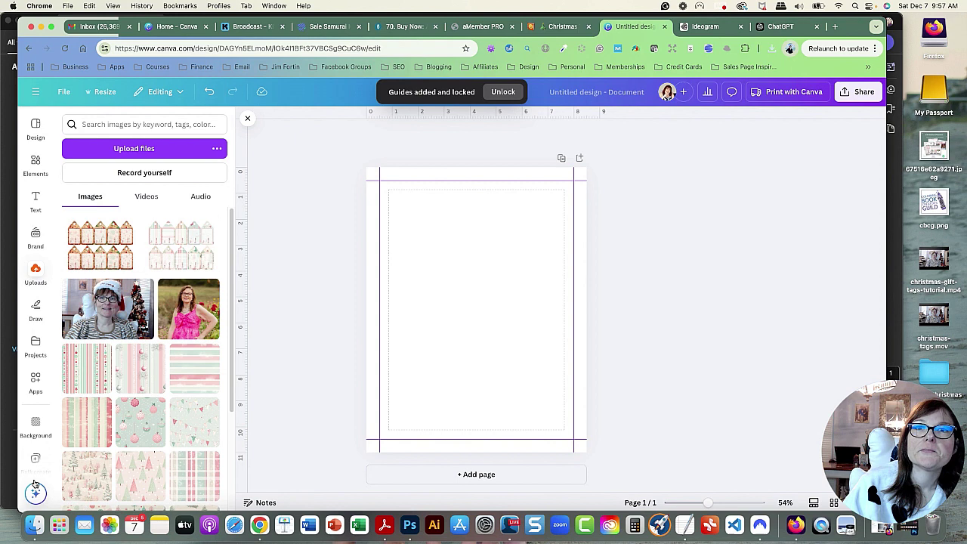
{"action": "left_click", "coordinate": [30, 526]}
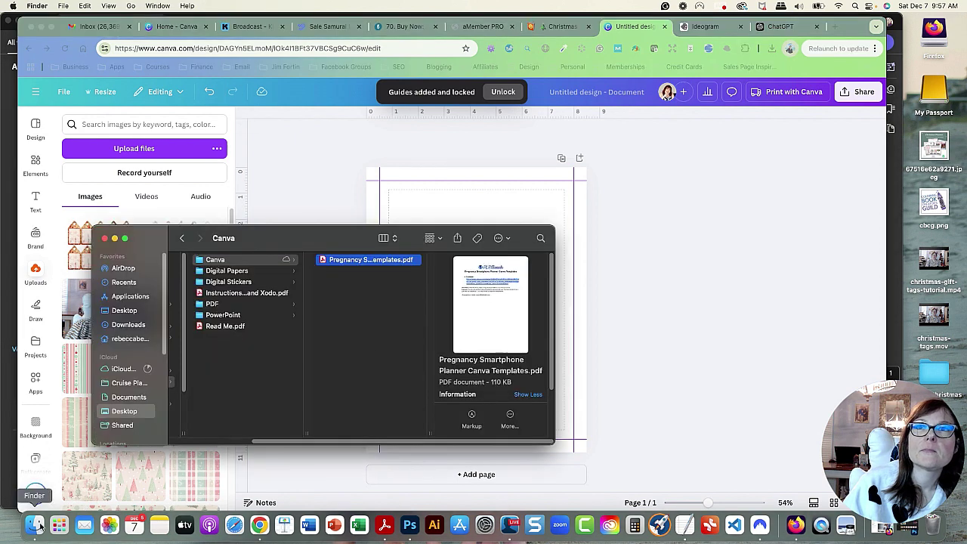
{"action": "left_click", "coordinate": [128, 325]}
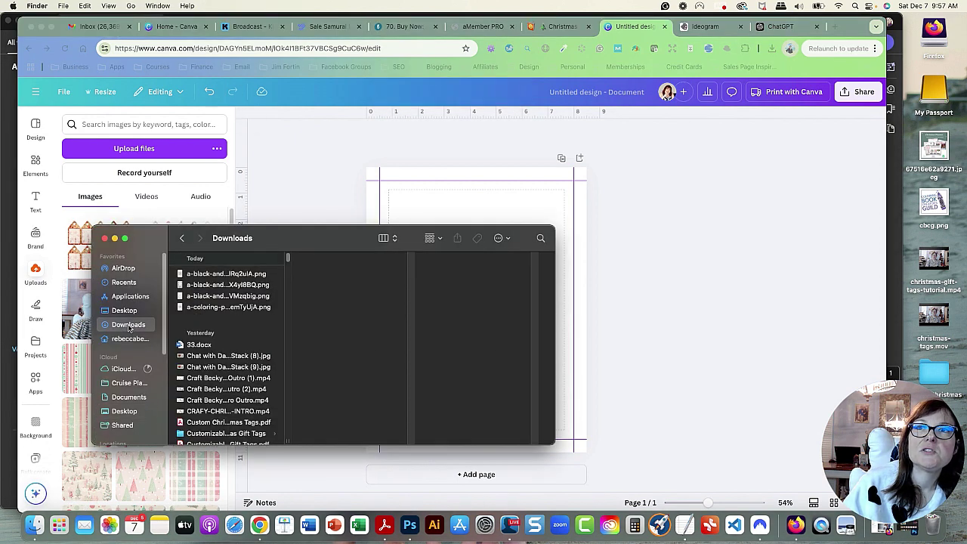
{"action": "left_click", "coordinate": [217, 308]}
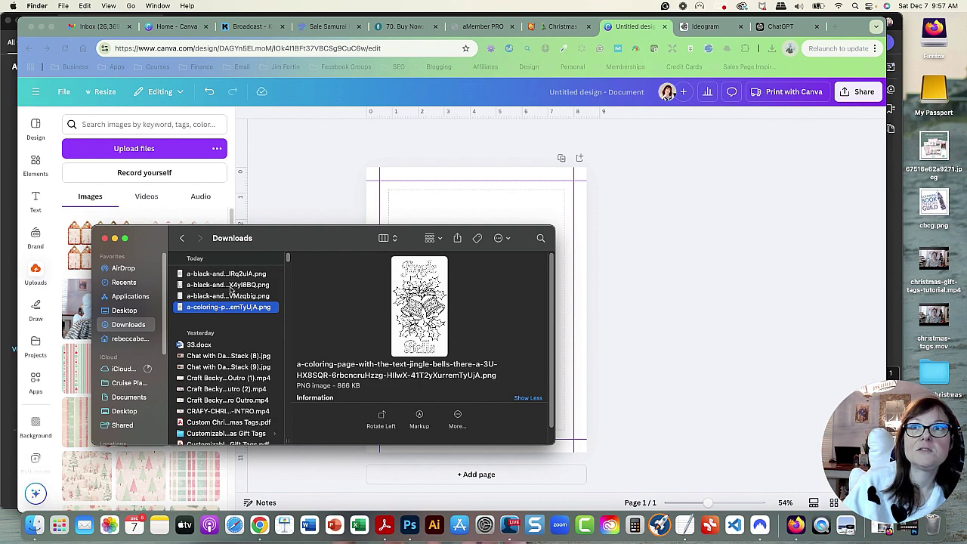
{"action": "left_click", "coordinate": [230, 275], "text": "shift"}
{"action": "left_click_drag", "start_coordinate": [277, 246], "coordinate": [500, 226]}
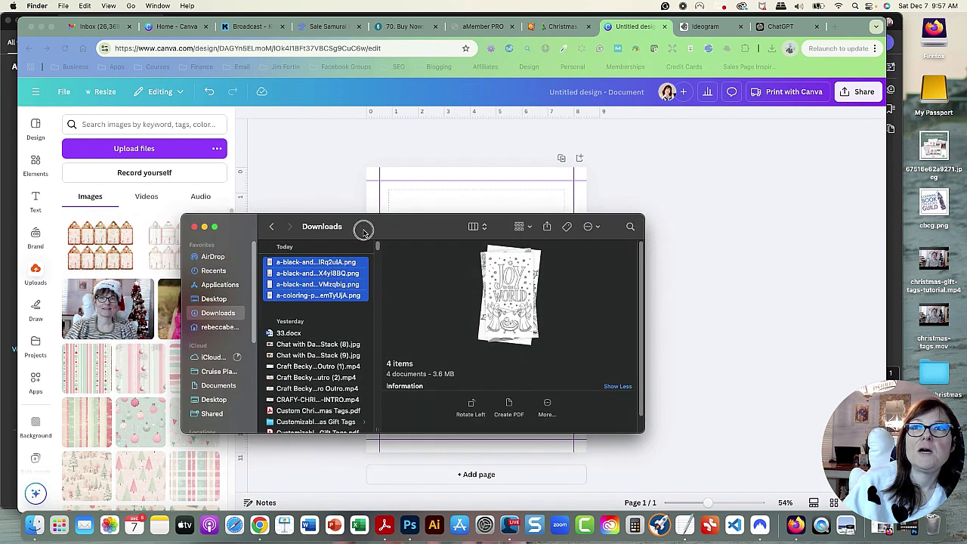
{"action": "left_click_drag", "start_coordinate": [457, 280], "coordinate": [163, 290]}
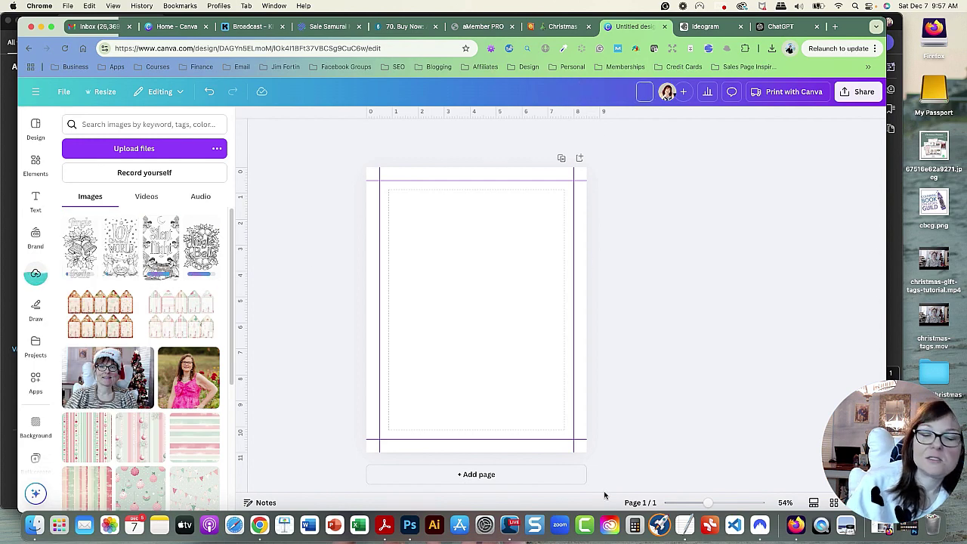
{"action": "left_click", "coordinate": [638, 91]}
{"action": "type", "text": "Christmas Coloring Pages"}
{"action": "key", "text": "Return"}
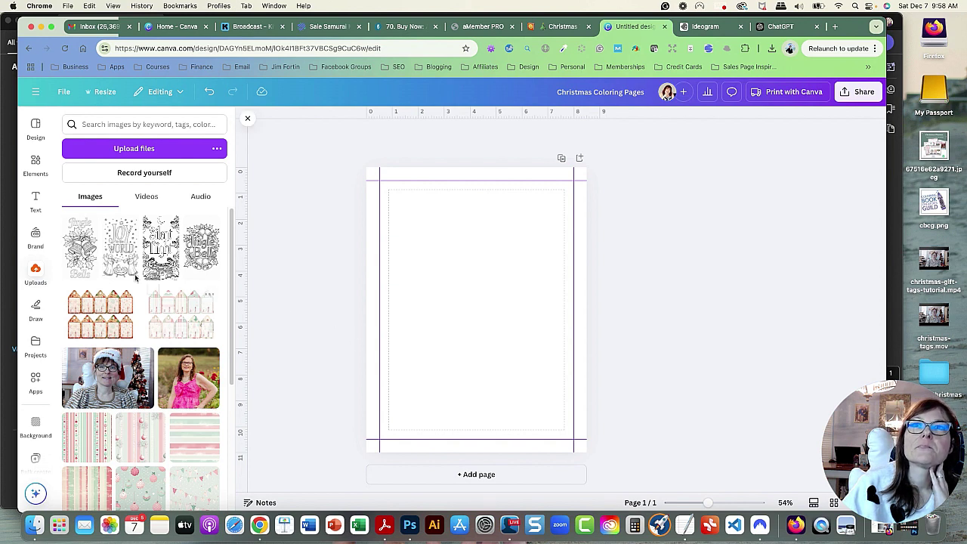
Place the Jingle Bells upload, enlarge it to the margin guides and centre it
{"action": "left_click", "coordinate": [83, 260]}
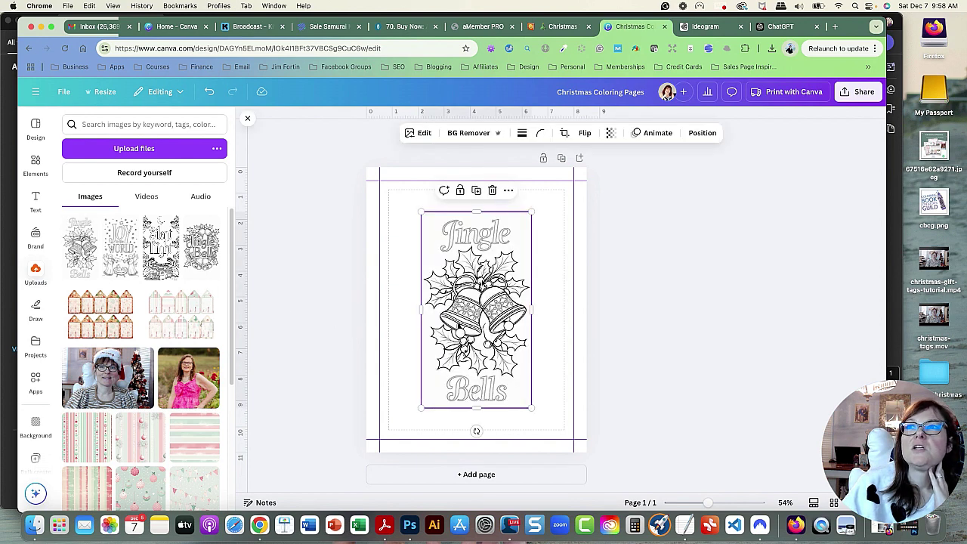
{"action": "left_click_drag", "start_coordinate": [476, 285], "coordinate": [439, 248]}
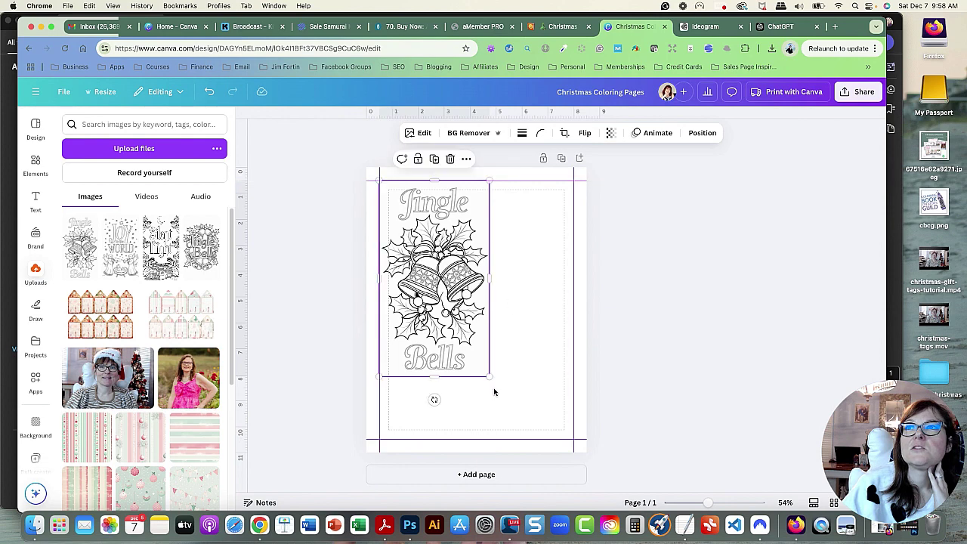
{"action": "left_click_drag", "start_coordinate": [490, 377], "coordinate": [565, 418]}
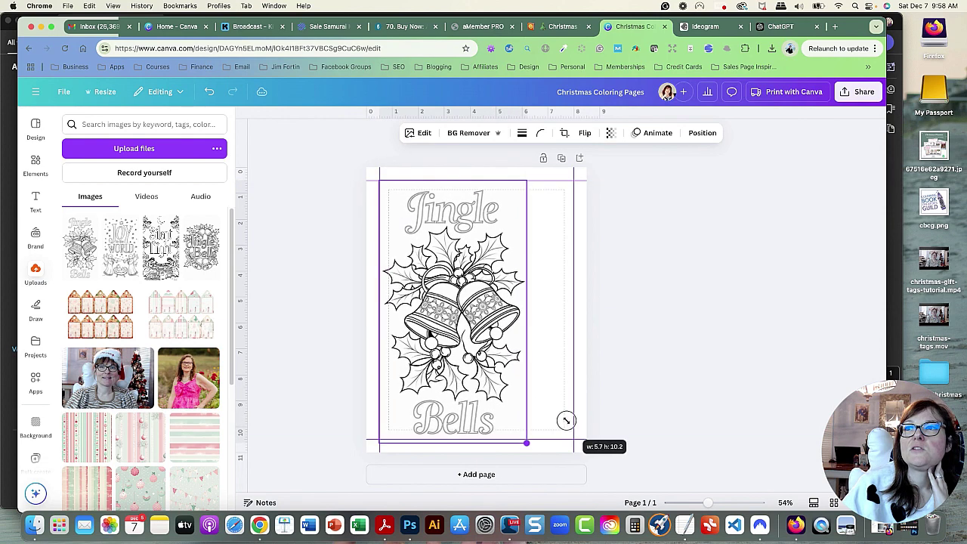
{"action": "left_click_drag", "start_coordinate": [474, 316], "coordinate": [499, 318]}
{"action": "left_click", "coordinate": [666, 306]}
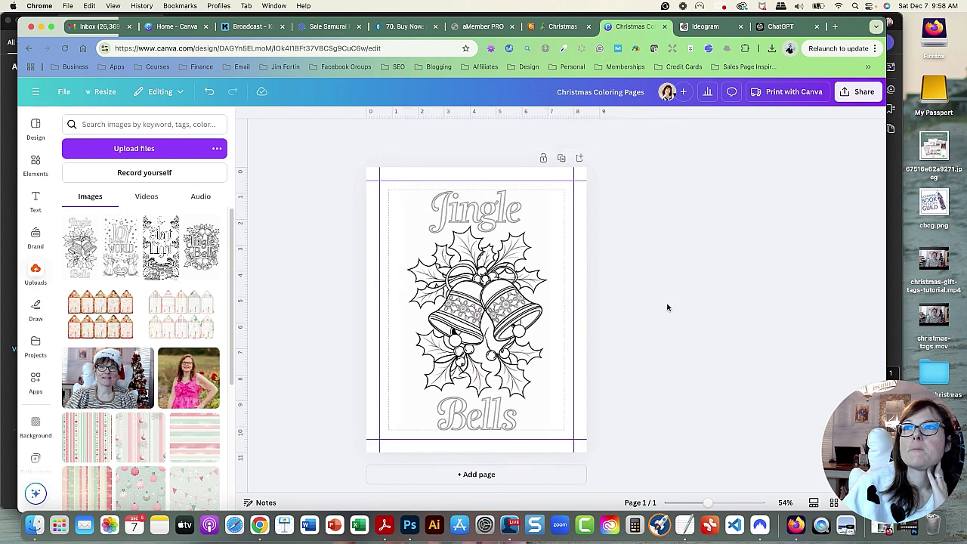
{"action": "left_click", "coordinate": [495, 348]}
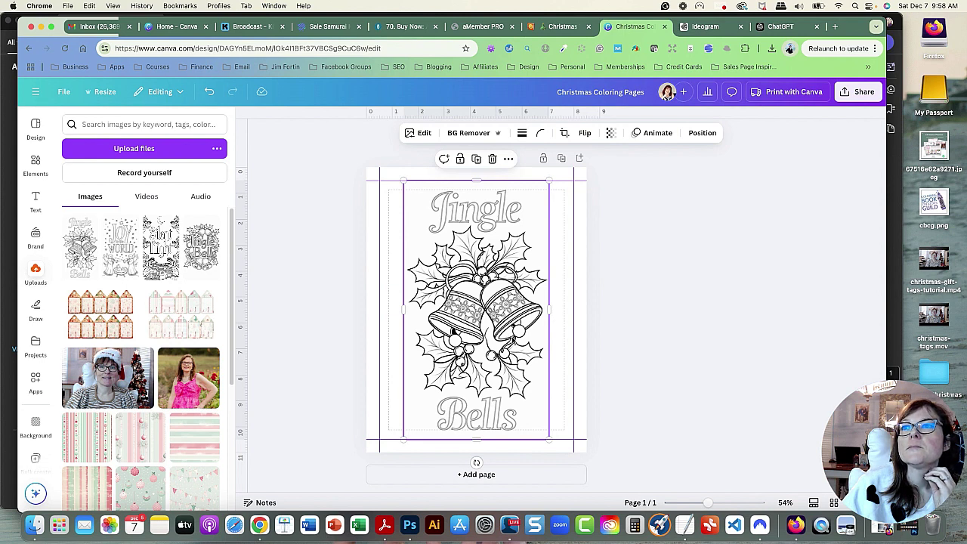
{"action": "left_click_drag", "start_coordinate": [495, 341], "coordinate": [461, 342]}
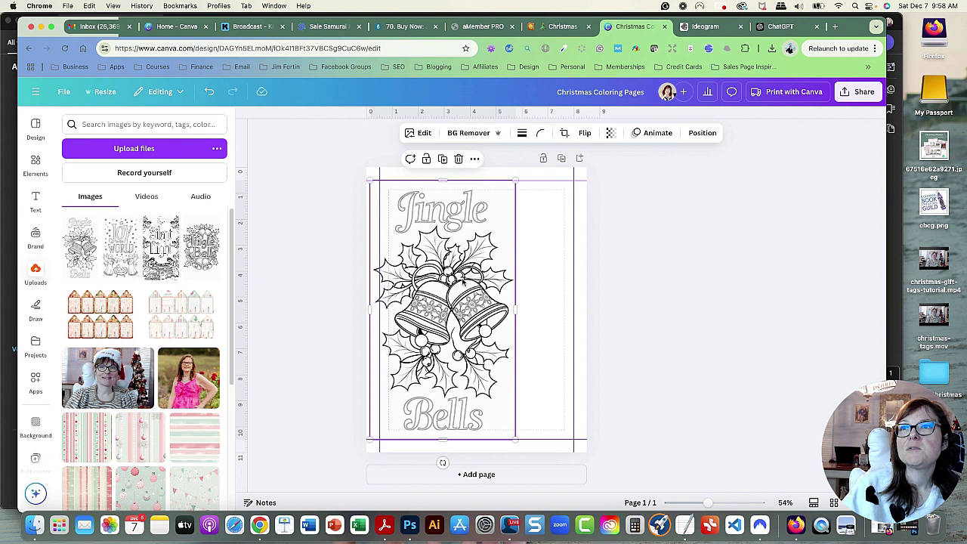
{"action": "left_click_drag", "start_coordinate": [451, 281], "coordinate": [514, 281]}
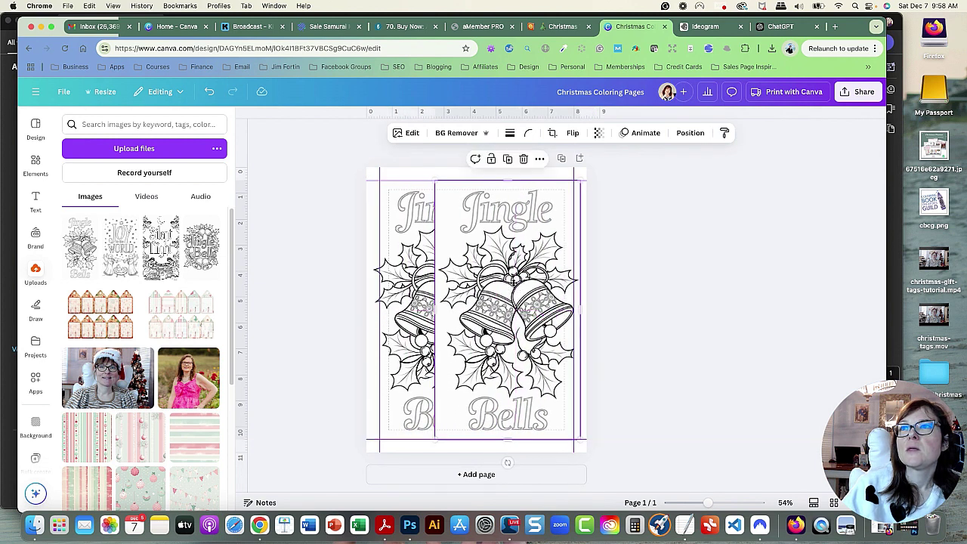
{"action": "left_click_drag", "start_coordinate": [514, 281], "coordinate": [471, 290]}
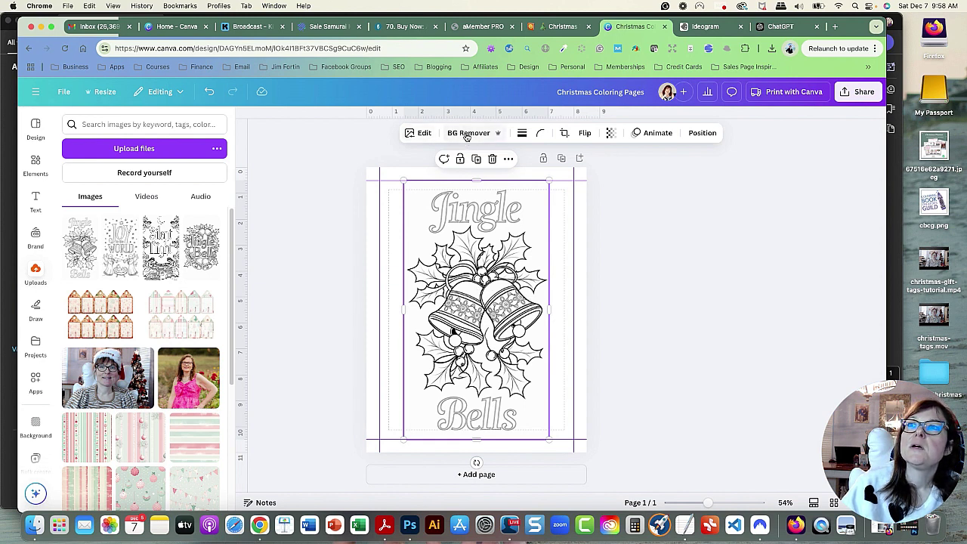
Remove the image background, then erase 'Jingle' and 'Bells' with an enlarged eraser brush
{"action": "left_click", "coordinate": [467, 134]}
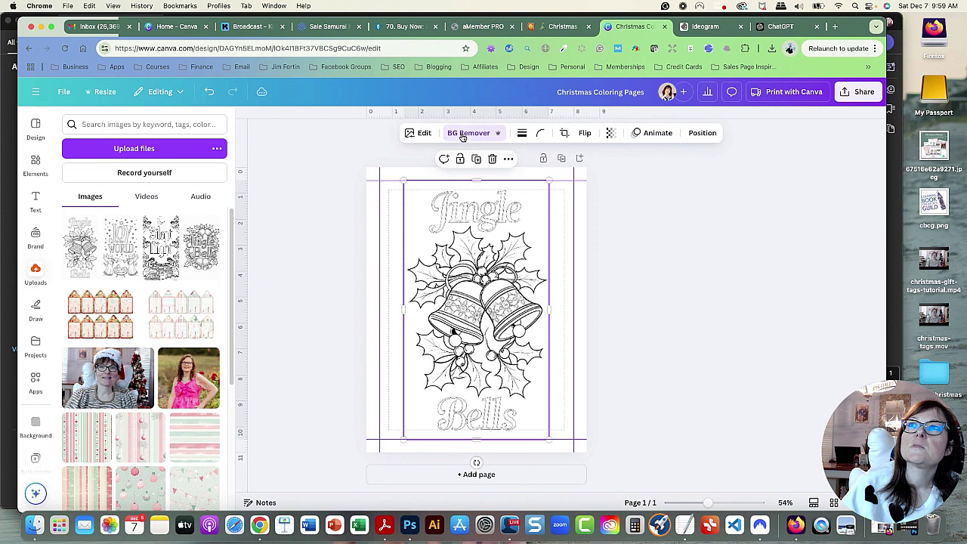
{"action": "left_click", "coordinate": [464, 137]}
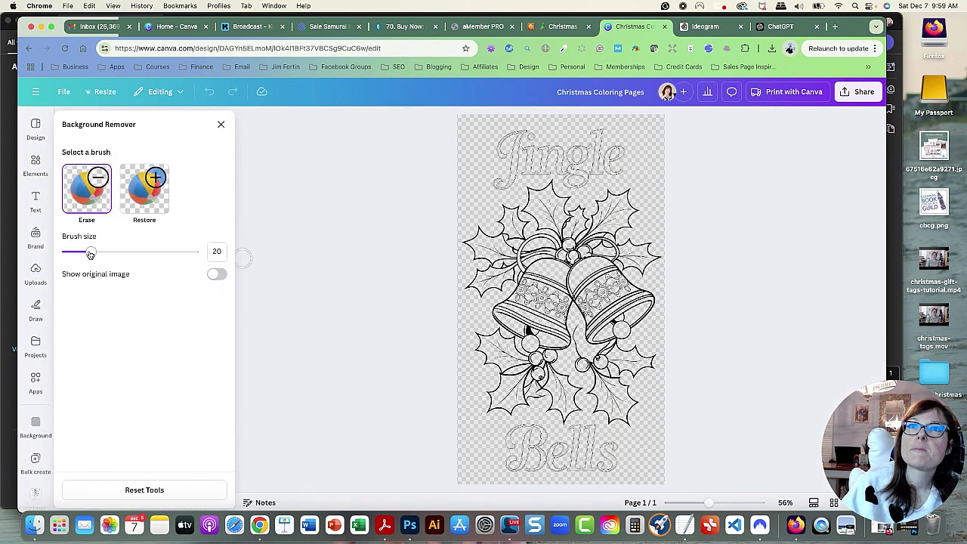
{"action": "left_click_drag", "start_coordinate": [90, 254], "coordinate": [104, 251]}
{"action": "mouse_move", "coordinate": [546, 143]}
{"action": "left_mouse_down"}
{"action": "mouse_move", "coordinate": [502, 176]}
{"action": "mouse_move", "coordinate": [597, 173]}
{"action": "mouse_move", "coordinate": [620, 158]}
{"action": "mouse_move", "coordinate": [613, 145]}
{"action": "mouse_move", "coordinate": [559, 134]}
{"action": "left_mouse_up"}
{"action": "mouse_move", "coordinate": [632, 433]}
{"action": "left_mouse_down"}
{"action": "mouse_move", "coordinate": [613, 464]}
{"action": "mouse_move", "coordinate": [593, 438]}
{"action": "mouse_move", "coordinate": [508, 442]}
{"action": "mouse_move", "coordinate": [510, 453]}
{"action": "mouse_move", "coordinate": [570, 474]}
{"action": "left_mouse_up"}
{"action": "left_click", "coordinate": [220, 126]}
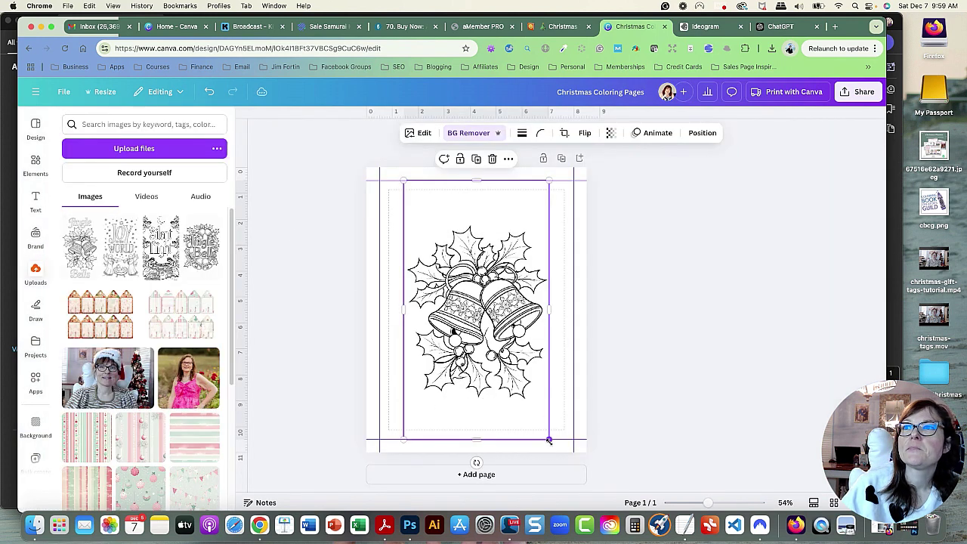
Trim and resize the bells-and-holly drawing, lowering it toward the bottom margin
{"action": "left_click_drag", "start_coordinate": [476, 442], "coordinate": [476, 405]}
{"action": "left_click_drag", "start_coordinate": [473, 180], "coordinate": [472, 218]}
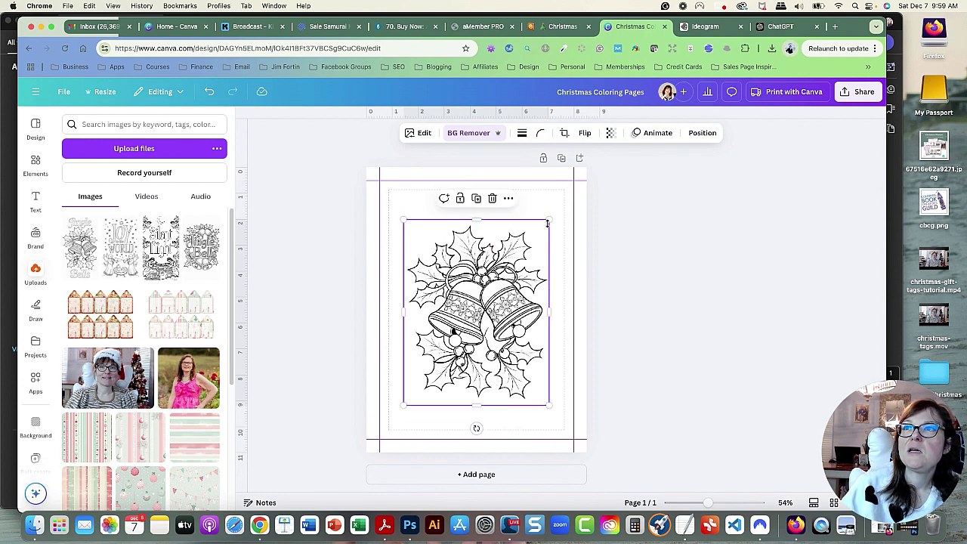
{"action": "left_click_drag", "start_coordinate": [551, 218], "coordinate": [579, 201]}
{"action": "left_click_drag", "start_coordinate": [404, 405], "coordinate": [371, 426]}
{"action": "left_click_drag", "start_coordinate": [522, 309], "coordinate": [522, 309]}
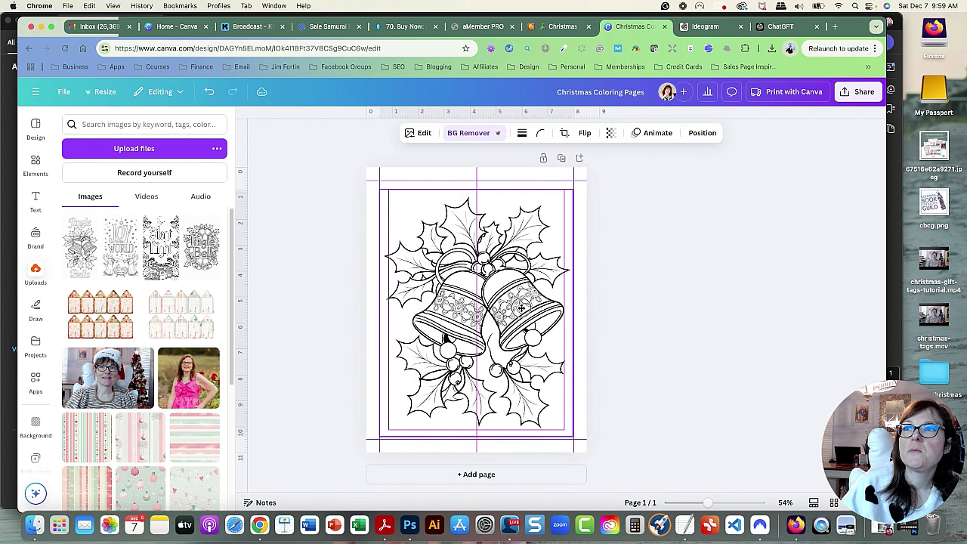
{"action": "left_click", "coordinate": [675, 274]}
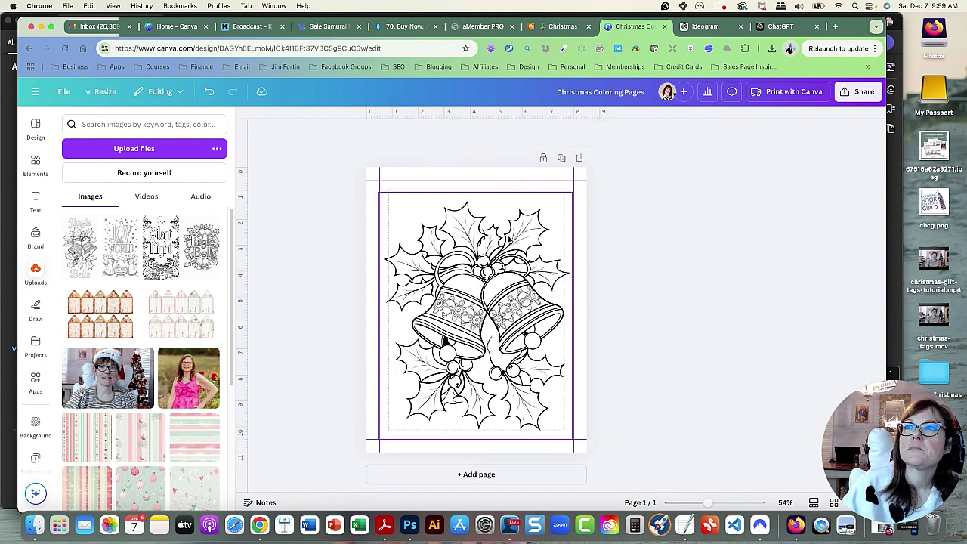
{"action": "left_click", "coordinate": [569, 195]}
{"action": "left_click_drag", "start_coordinate": [571, 196], "coordinate": [559, 227]}
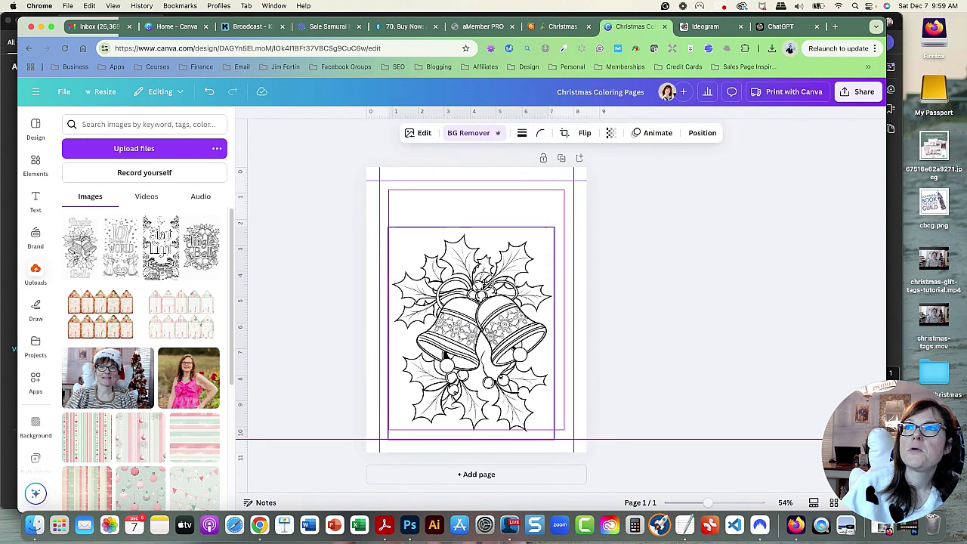
{"action": "left_click", "coordinate": [669, 277]}
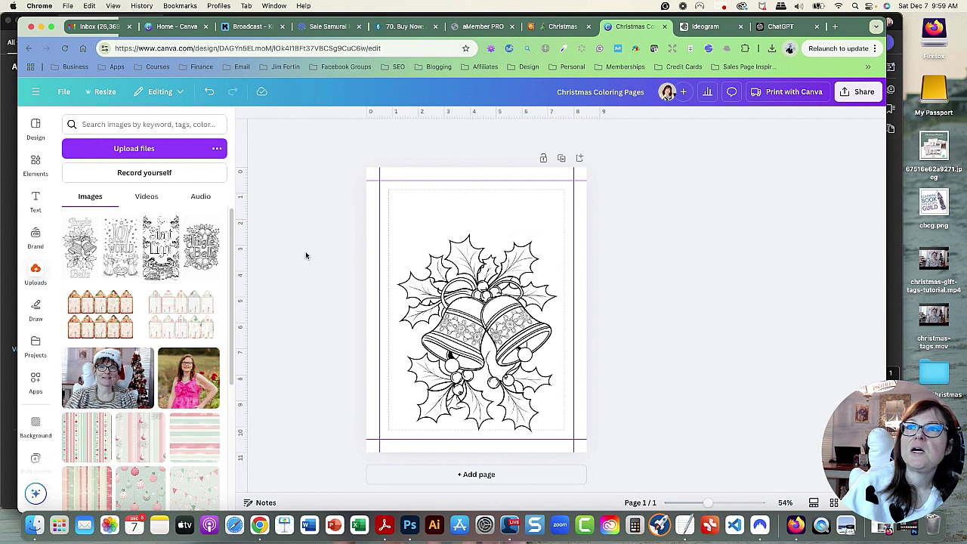
Add a heading text box reading 'Jingle Bells'
{"action": "left_click", "coordinate": [36, 200]}
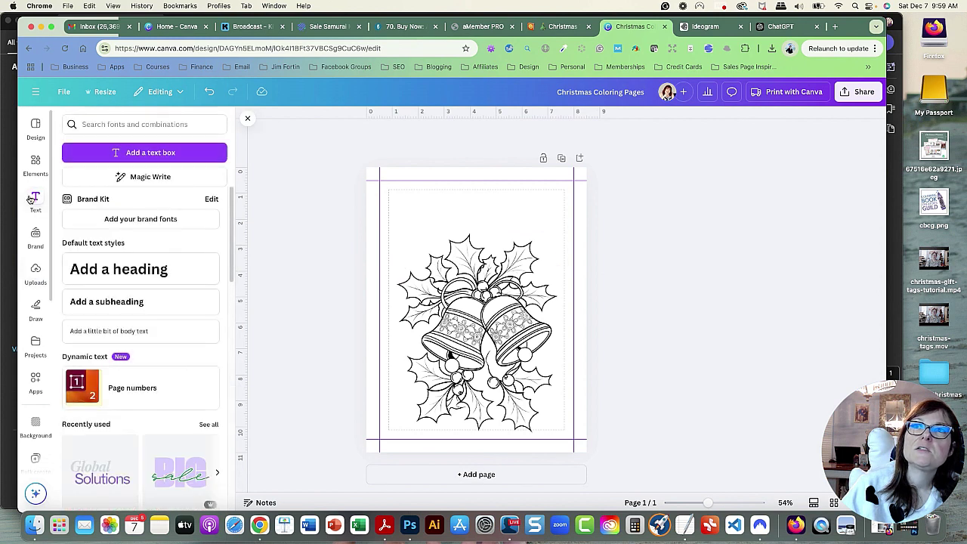
{"action": "left_click", "coordinate": [142, 274]}
{"action": "type", "text": "Jin"}
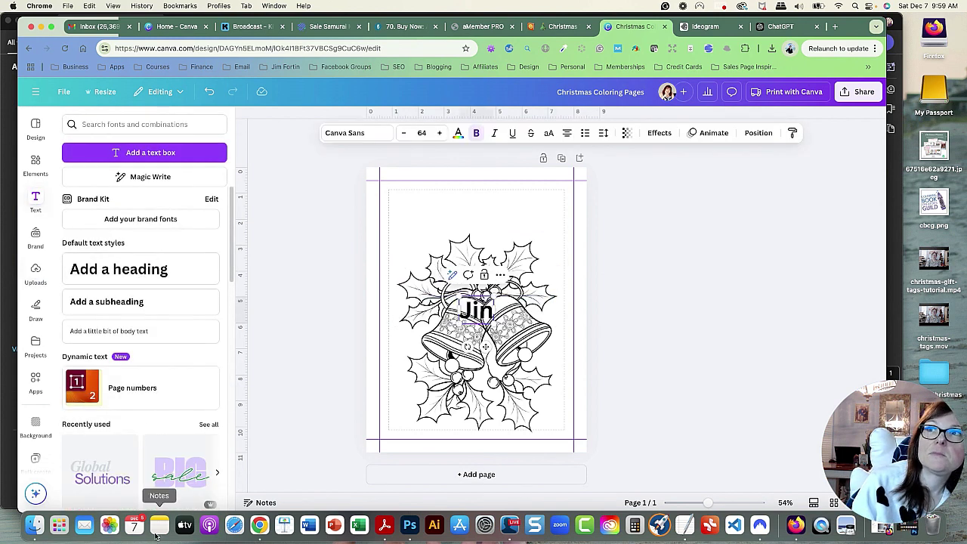
{"action": "type", "text": "gle Bells"}
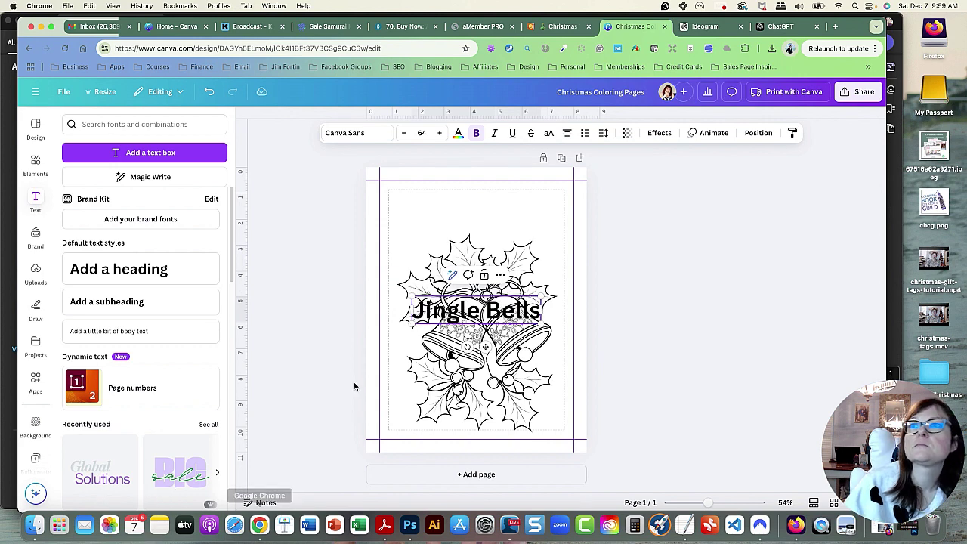
Set the Jingle Bells heading in the Bukhari Script font
{"action": "key", "text": "super+a"}
{"action": "left_click", "coordinate": [354, 133]}
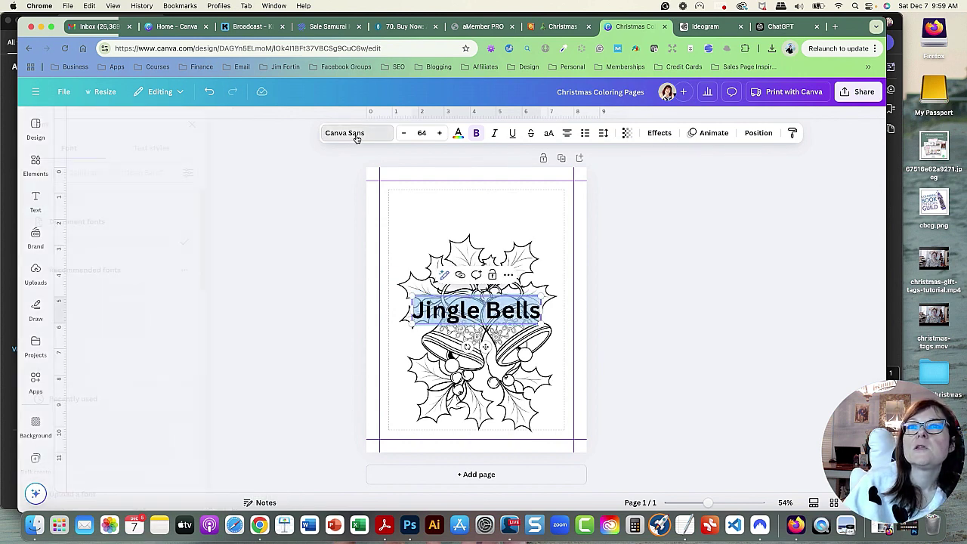
{"action": "scroll", "coordinate": [195, 349], "scroll_direction": "down", "scroll_amount": 5}
{"action": "scroll", "coordinate": [195, 345], "scroll_direction": "down", "scroll_amount": 2}
{"action": "scroll", "coordinate": [195, 345], "scroll_direction": "down", "scroll_amount": 2}
{"action": "scroll", "coordinate": [195, 345], "scroll_direction": "down", "scroll_amount": 3}
{"action": "scroll", "coordinate": [195, 346], "scroll_direction": "down", "scroll_amount": 2}
{"action": "scroll", "coordinate": [195, 346], "scroll_direction": "down", "scroll_amount": 3}
{"action": "scroll", "coordinate": [195, 345], "scroll_direction": "down", "scroll_amount": 3}
{"action": "scroll", "coordinate": [194, 347], "scroll_direction": "down", "scroll_amount": 3}
{"action": "scroll", "coordinate": [194, 347], "scroll_direction": "down", "scroll_amount": 3}
{"action": "scroll", "coordinate": [192, 348], "scroll_direction": "down", "scroll_amount": 2}
{"action": "scroll", "coordinate": [192, 347], "scroll_direction": "down", "scroll_amount": 2}
{"action": "scroll", "coordinate": [192, 348], "scroll_direction": "down", "scroll_amount": 3}
{"action": "scroll", "coordinate": [192, 348], "scroll_direction": "down", "scroll_amount": 2}
{"action": "scroll", "coordinate": [191, 348], "scroll_direction": "down", "scroll_amount": 3}
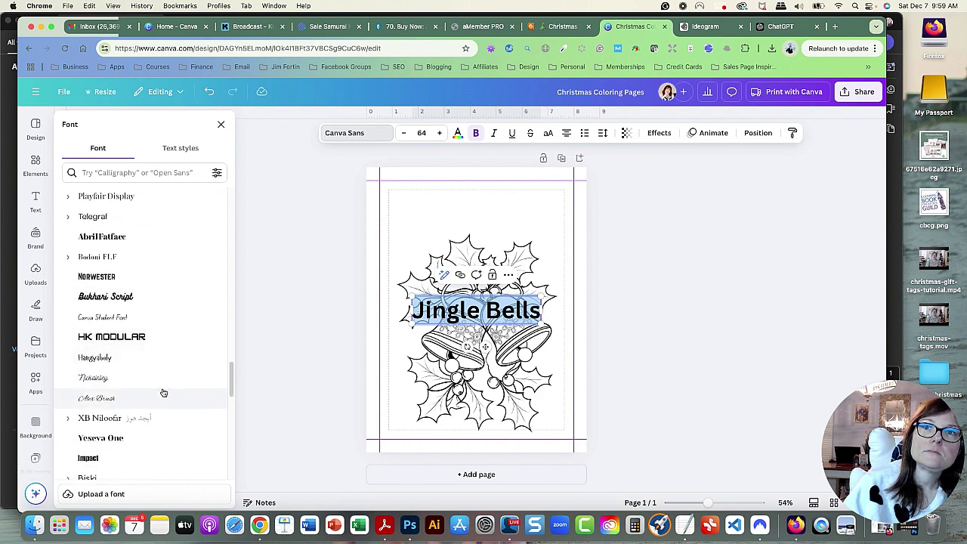
{"action": "left_click", "coordinate": [144, 297]}
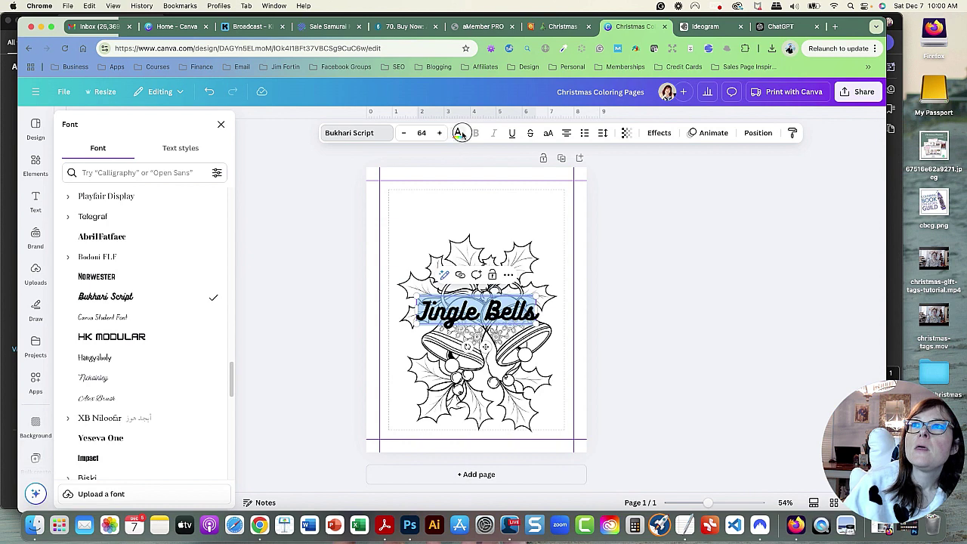
{"action": "left_click", "coordinate": [461, 134]}
Make the title white with a black Outline effect at thickness 80
{"action": "left_click", "coordinate": [136, 203]}
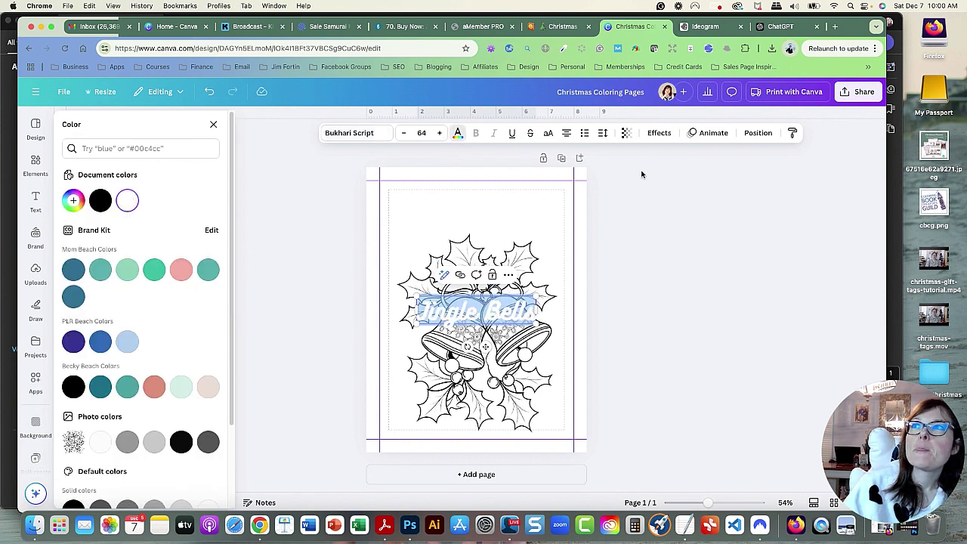
{"action": "left_click", "coordinate": [654, 134]}
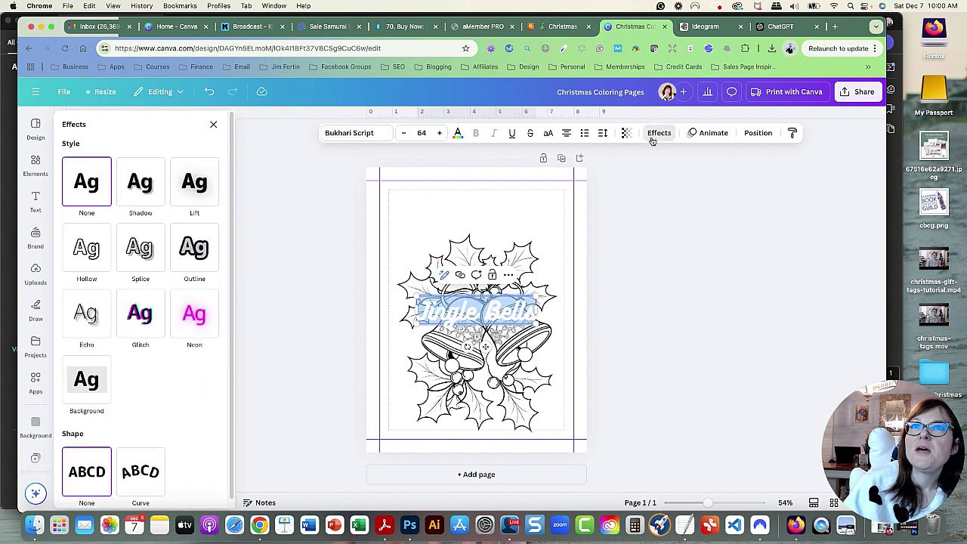
{"action": "left_click", "coordinate": [214, 253]}
{"action": "left_click", "coordinate": [211, 337]}
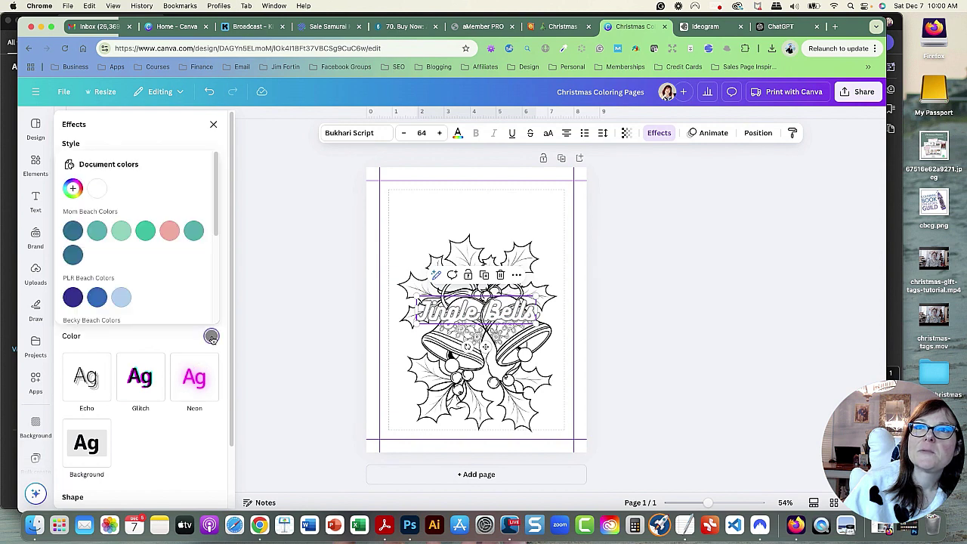
{"action": "scroll", "coordinate": [86, 298], "scroll_direction": "down", "scroll_amount": 2}
{"action": "scroll", "coordinate": [86, 299], "scroll_direction": "down", "scroll_amount": 3}
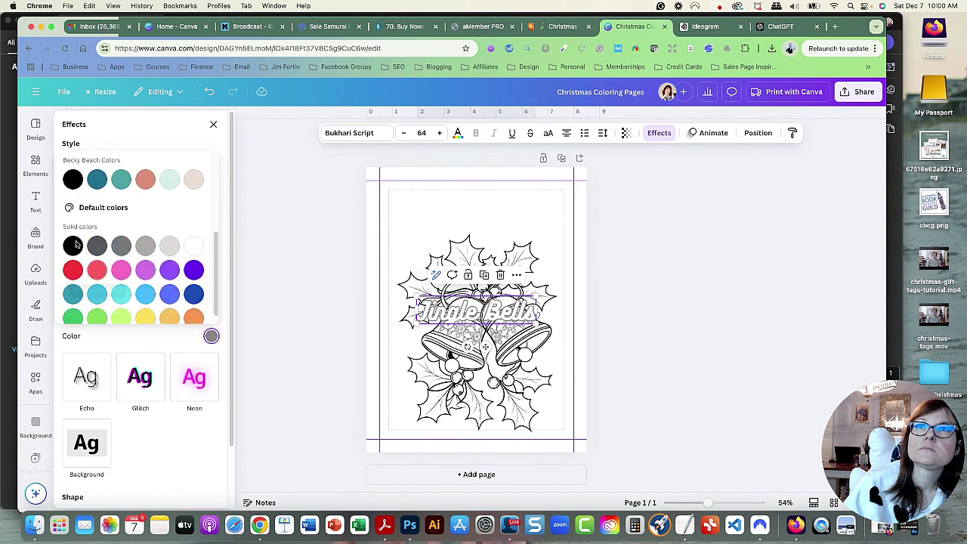
{"action": "left_click", "coordinate": [73, 246]}
{"action": "left_click", "coordinate": [133, 348]}
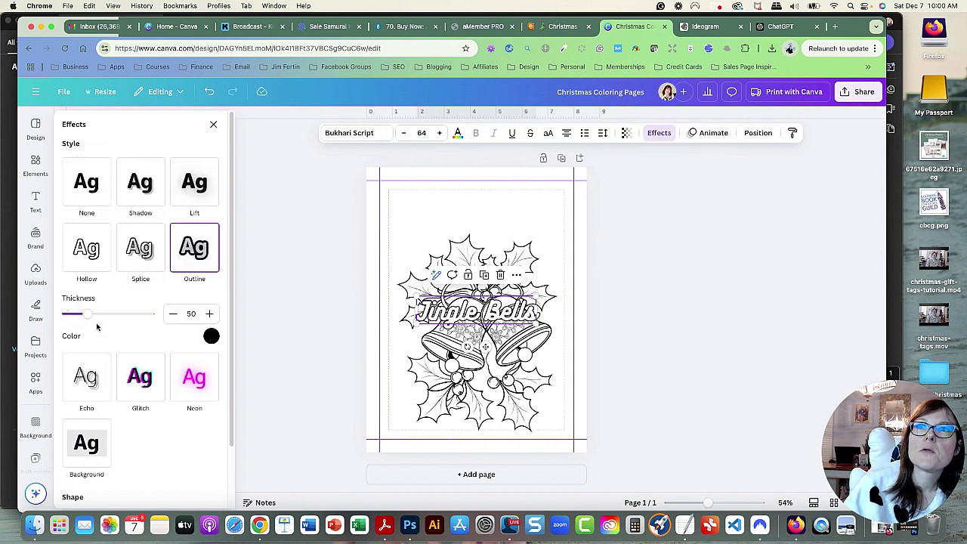
{"action": "left_click_drag", "start_coordinate": [90, 313], "coordinate": [100, 315]}
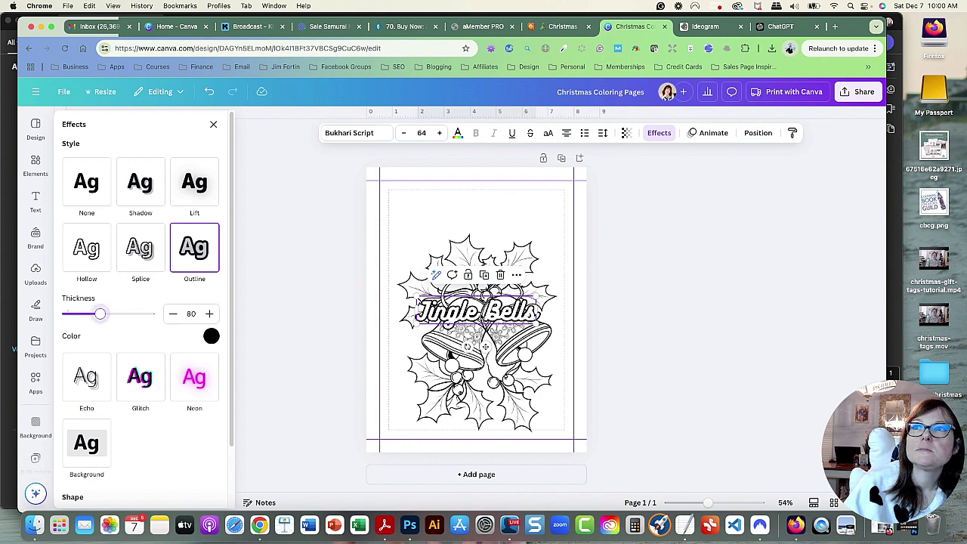
Move the title to the page top and enlarge it across the width
{"action": "left_click_drag", "start_coordinate": [480, 310], "coordinate": [463, 208]}
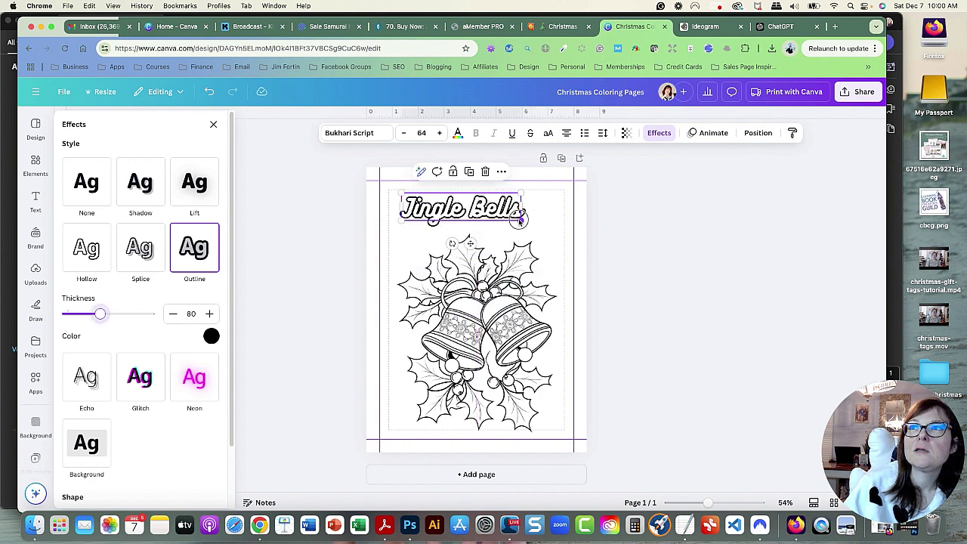
{"action": "left_click_drag", "start_coordinate": [520, 219], "coordinate": [559, 243]}
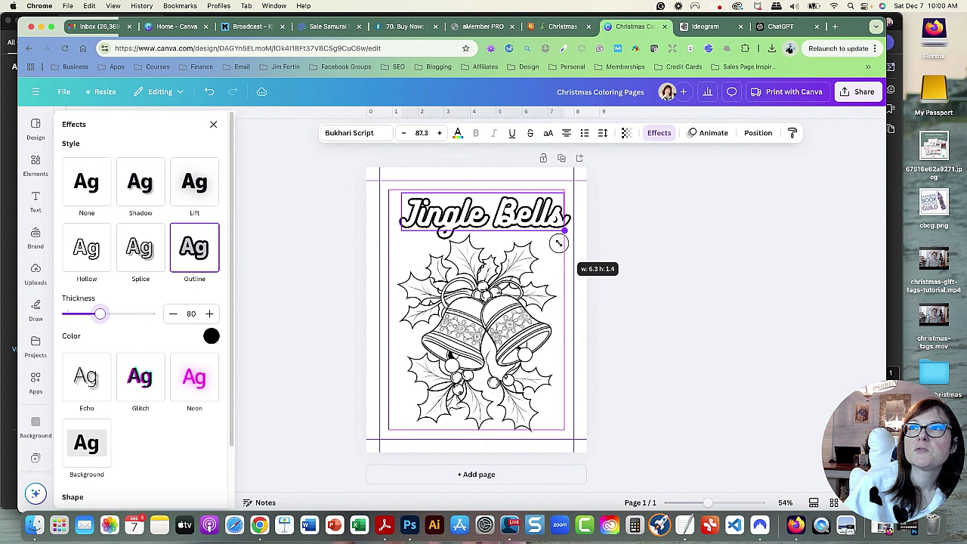
{"action": "left_click_drag", "start_coordinate": [402, 229], "coordinate": [386, 238]}
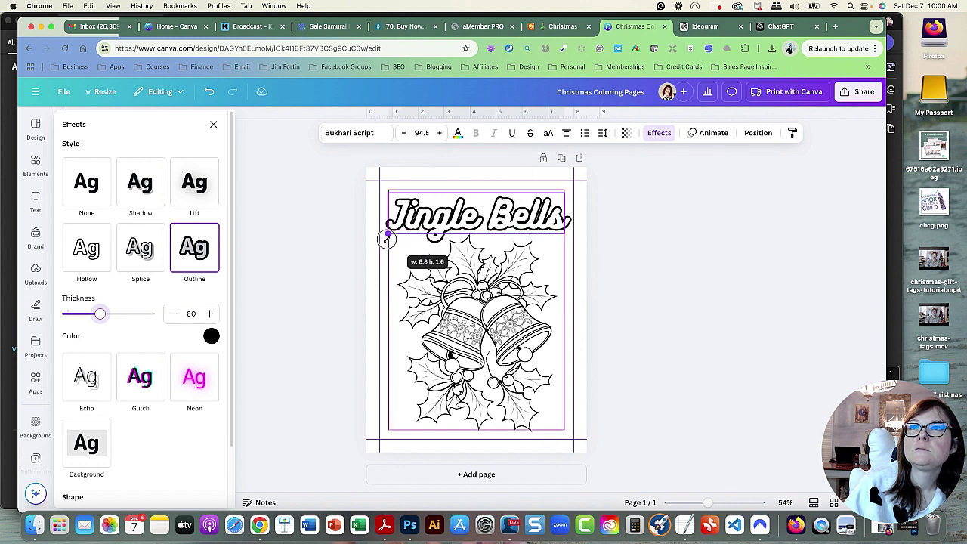
{"action": "left_click", "coordinate": [675, 352]}
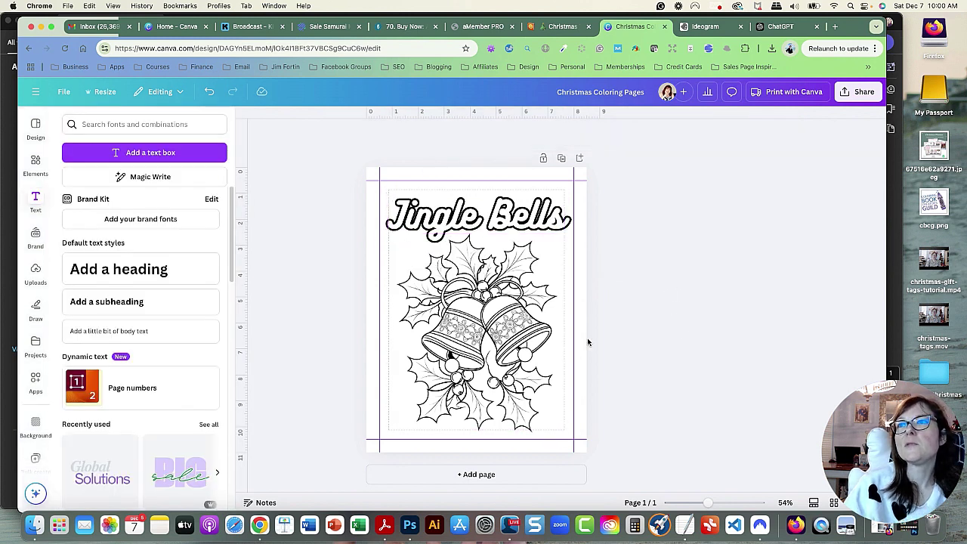
{"action": "left_click", "coordinate": [519, 341]}
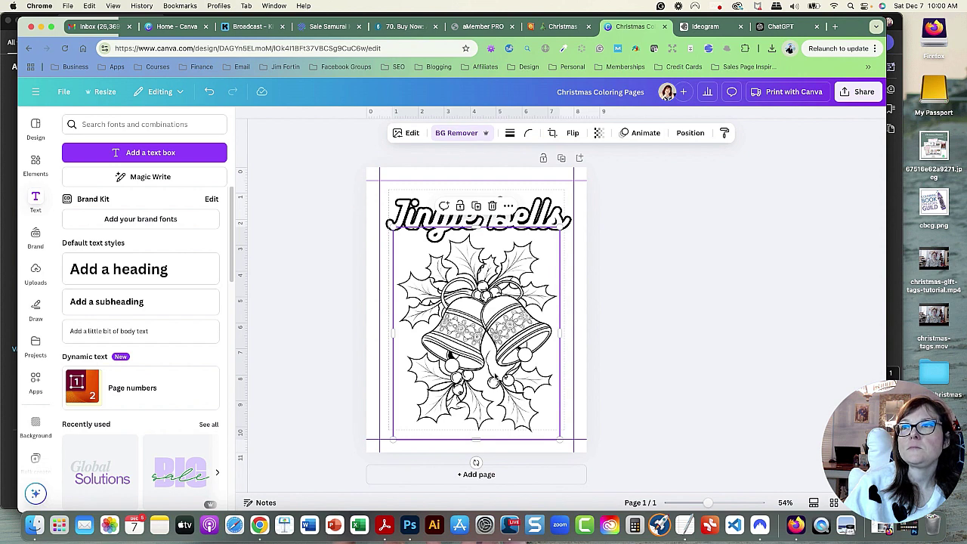
{"action": "left_click", "coordinate": [456, 133]}
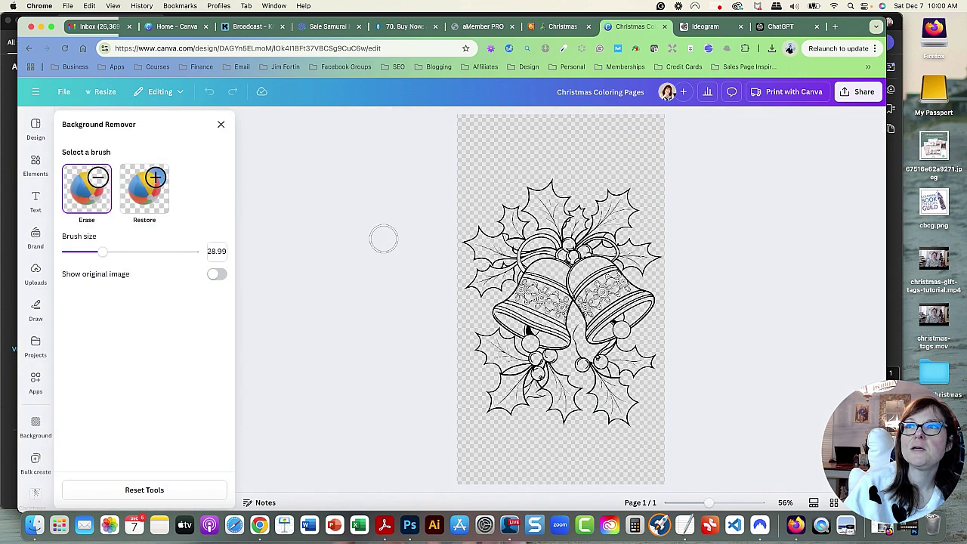
{"action": "left_click_drag", "start_coordinate": [103, 252], "coordinate": [71, 252]}
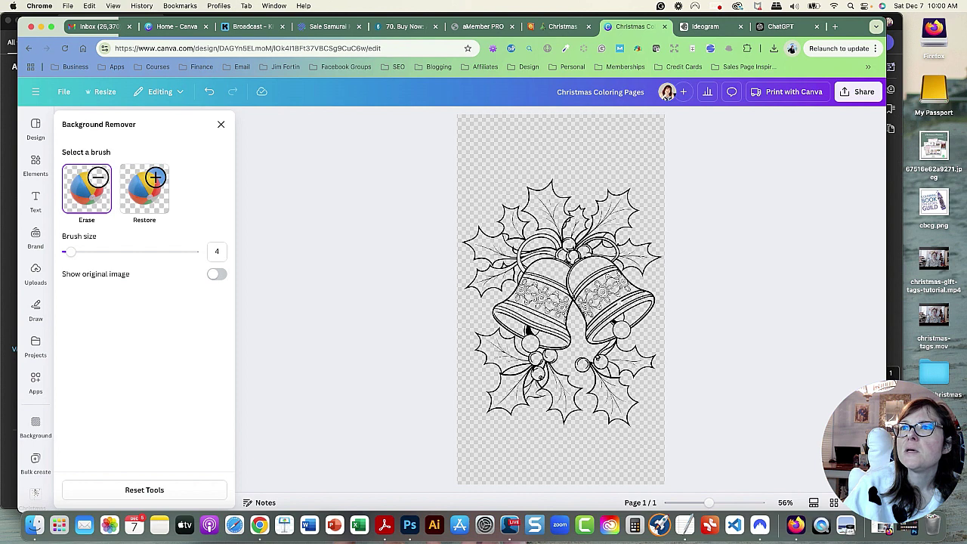
{"action": "left_click", "coordinate": [220, 122]}
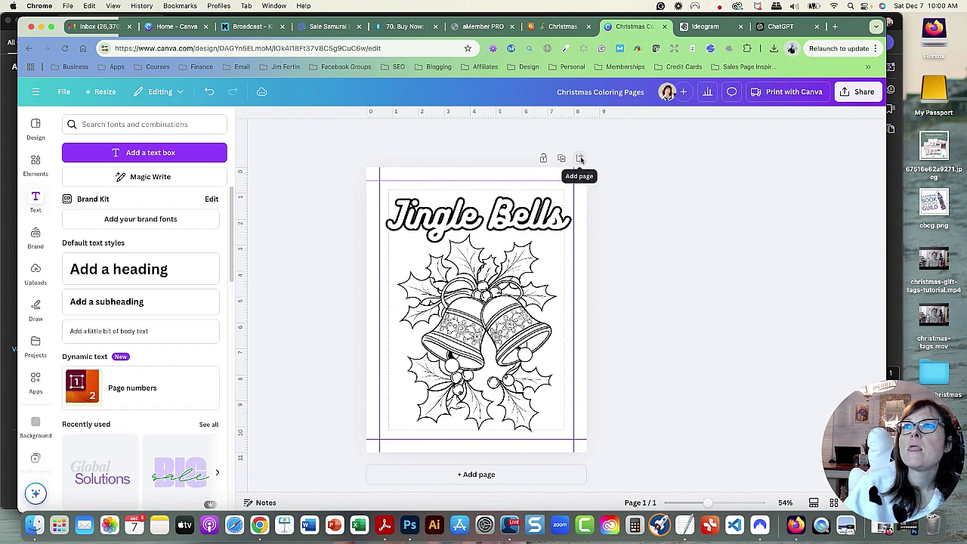
Add page 2 with the Joy to the World image enlarged and centred within the margins
{"action": "left_click", "coordinate": [580, 158]}
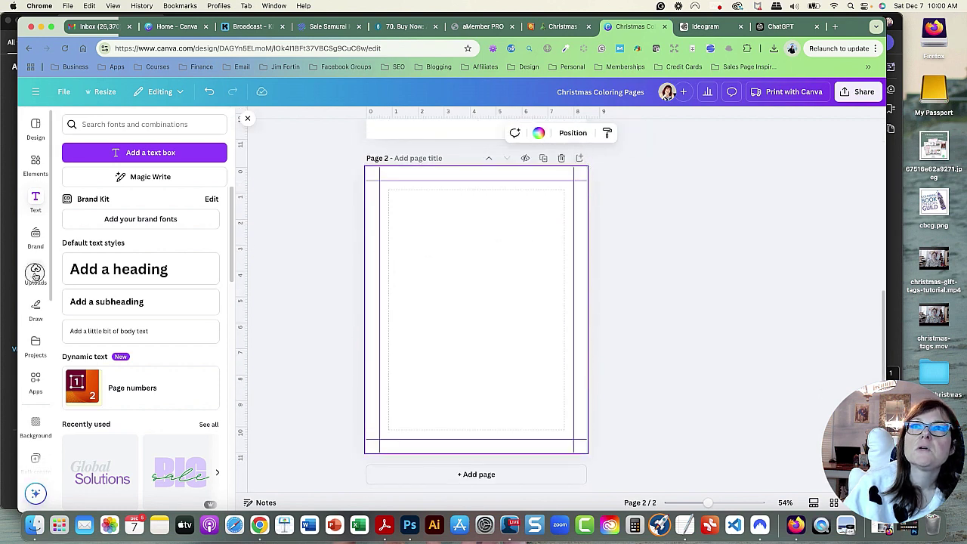
{"action": "left_click", "coordinate": [40, 272]}
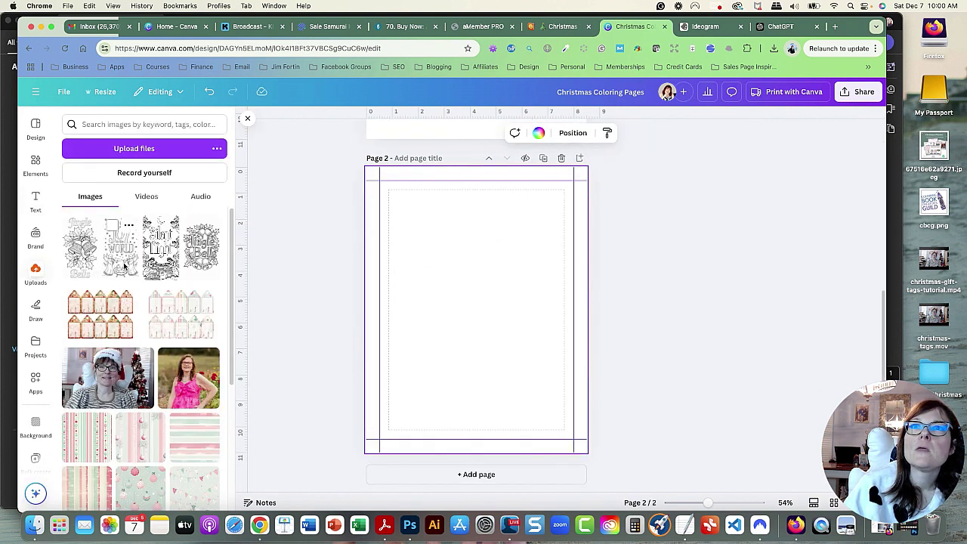
{"action": "left_click", "coordinate": [123, 227]}
{"action": "left_click_drag", "start_coordinate": [474, 273], "coordinate": [450, 253]}
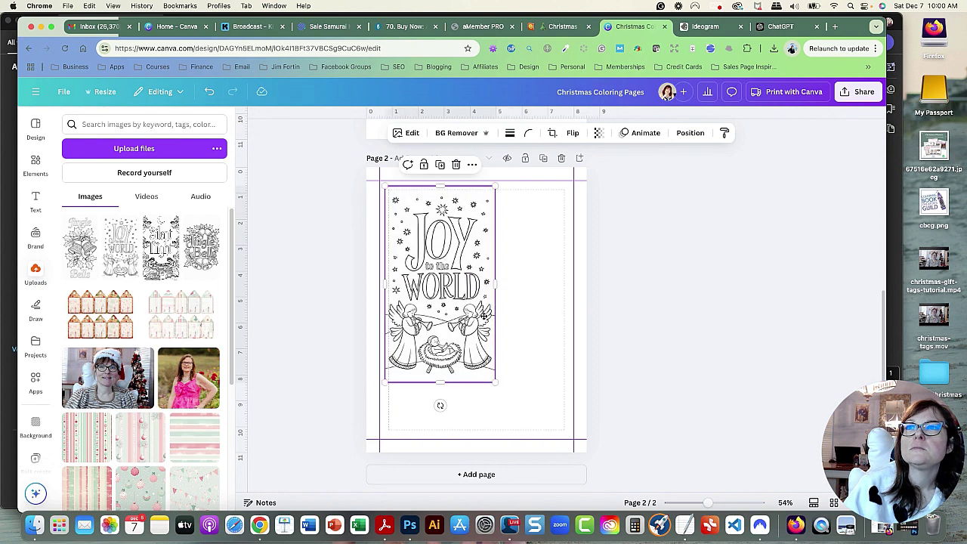
{"action": "left_click_drag", "start_coordinate": [495, 385], "coordinate": [562, 417]}
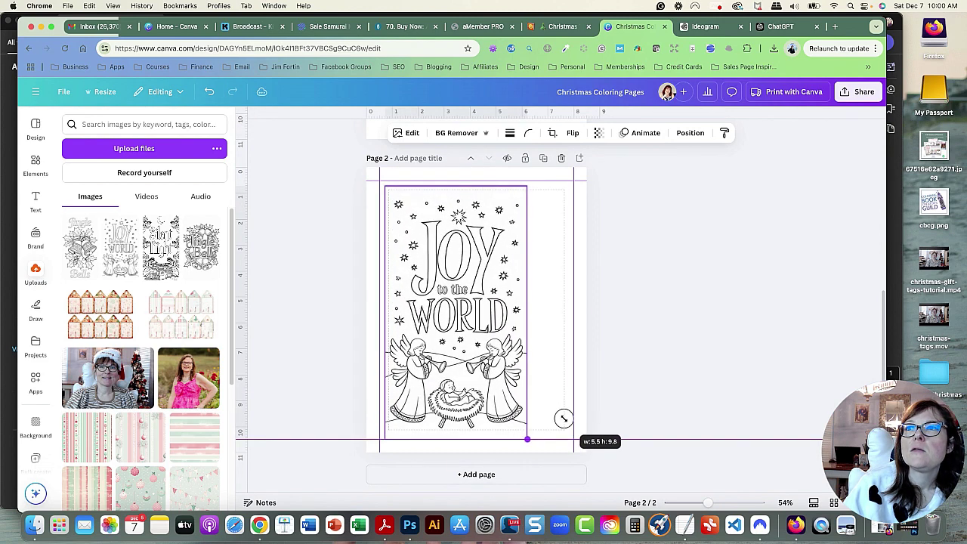
{"action": "left_click_drag", "start_coordinate": [478, 340], "coordinate": [492, 336]}
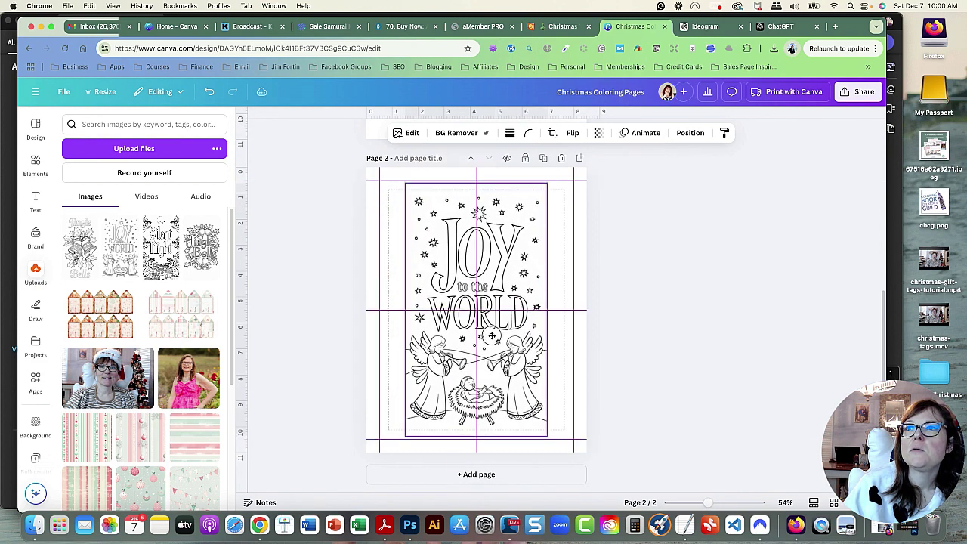
{"action": "left_click", "coordinate": [678, 334]}
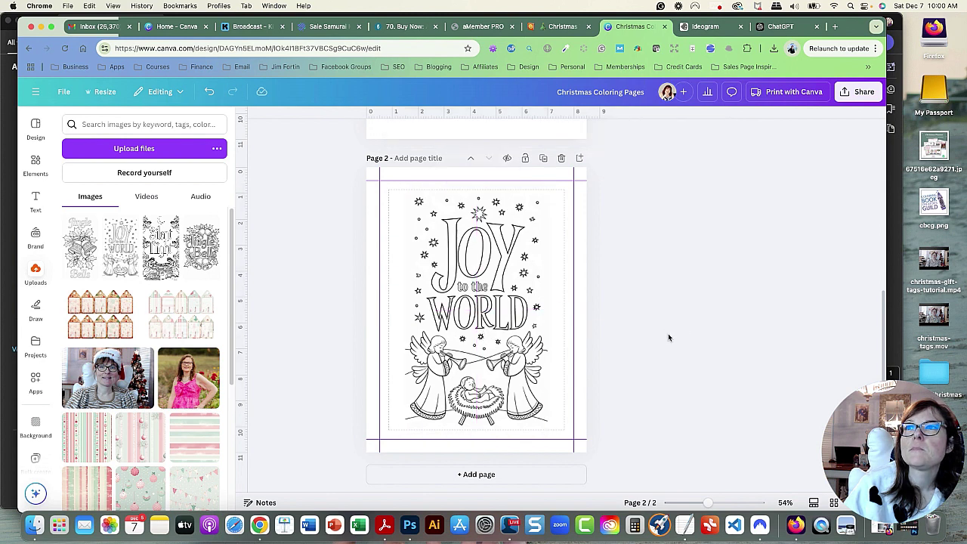
{"action": "left_click", "coordinate": [507, 306]}
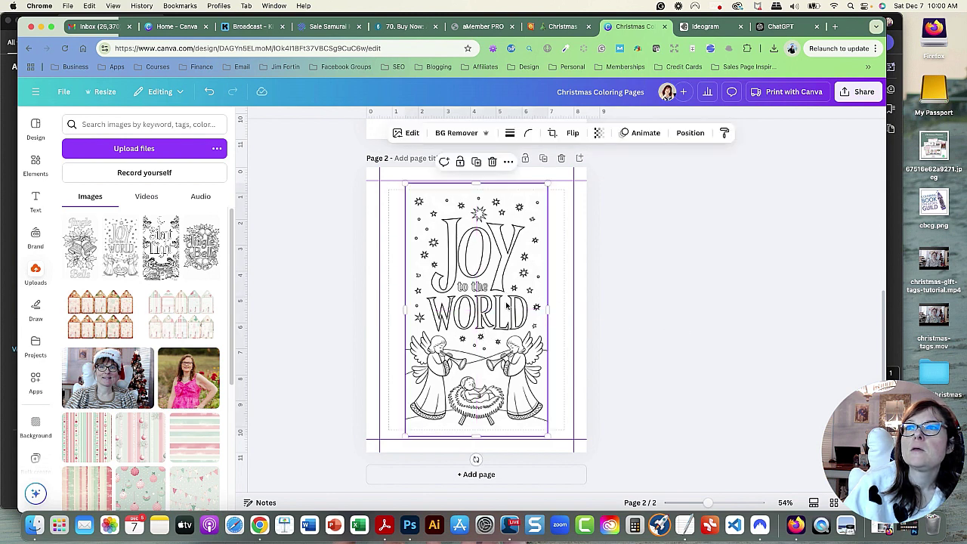
{"action": "left_click", "coordinate": [685, 285]}
Add page 3 with the Silent Night image, enlarged and widened to fill the margins
{"action": "left_click", "coordinate": [580, 158]}
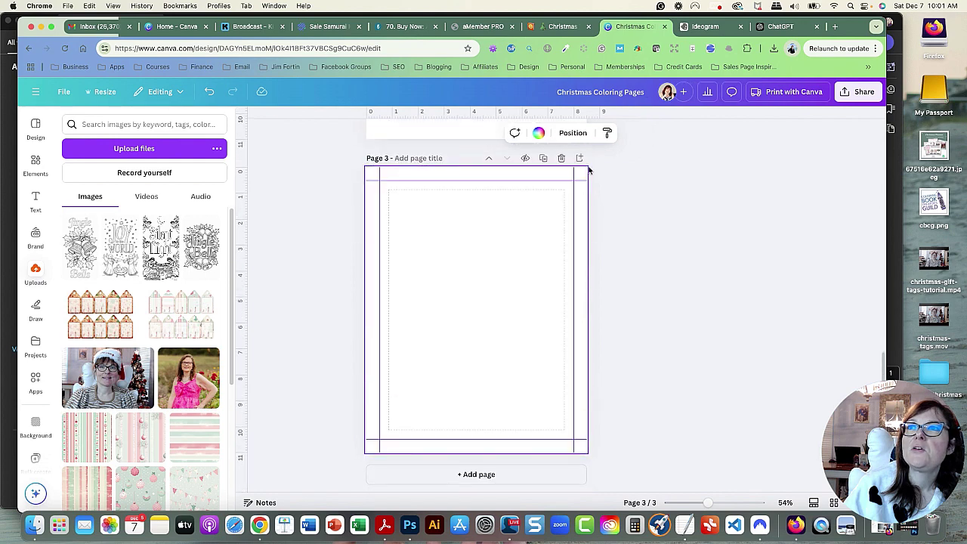
{"action": "left_click", "coordinate": [160, 242]}
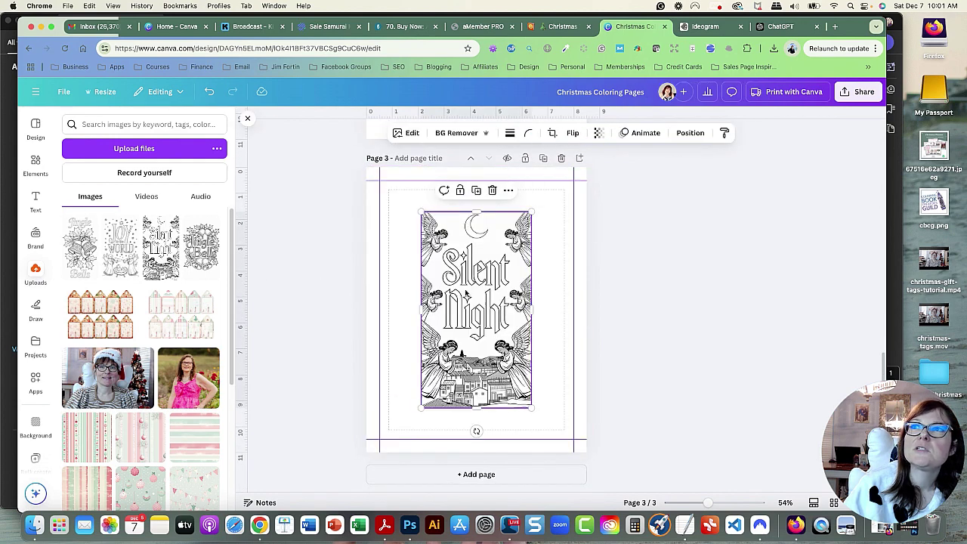
{"action": "left_click_drag", "start_coordinate": [464, 308], "coordinate": [451, 267]}
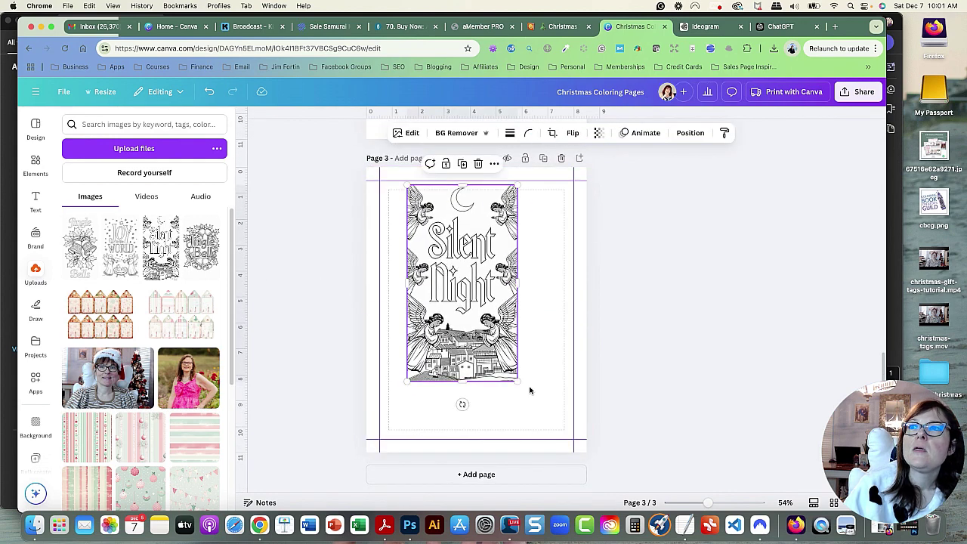
{"action": "mouse_move", "coordinate": [518, 381]}
{"action": "left_mouse_down"}
{"action": "mouse_move", "coordinate": [550, 415]}
{"action": "mouse_move", "coordinate": [552, 437]}
{"action": "left_mouse_up"}
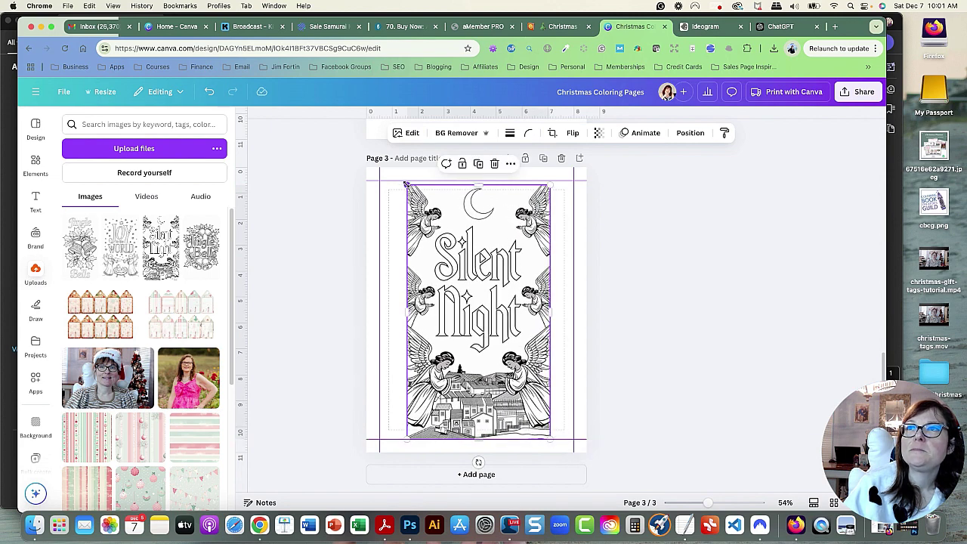
{"action": "left_click_drag", "start_coordinate": [406, 185], "coordinate": [403, 180]}
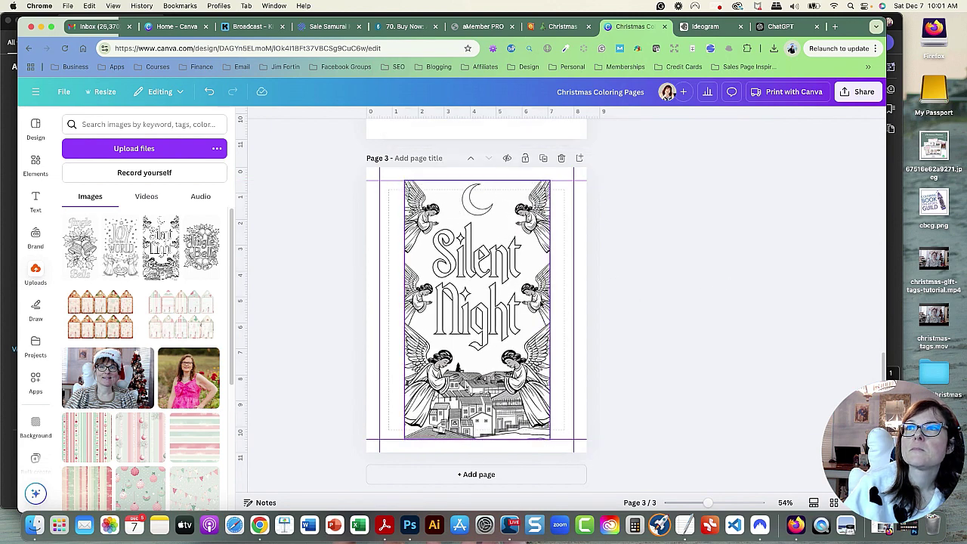
{"action": "left_click_drag", "start_coordinate": [551, 308], "coordinate": [574, 308]}
{"action": "left_click_drag", "start_coordinate": [405, 308], "coordinate": [382, 310]}
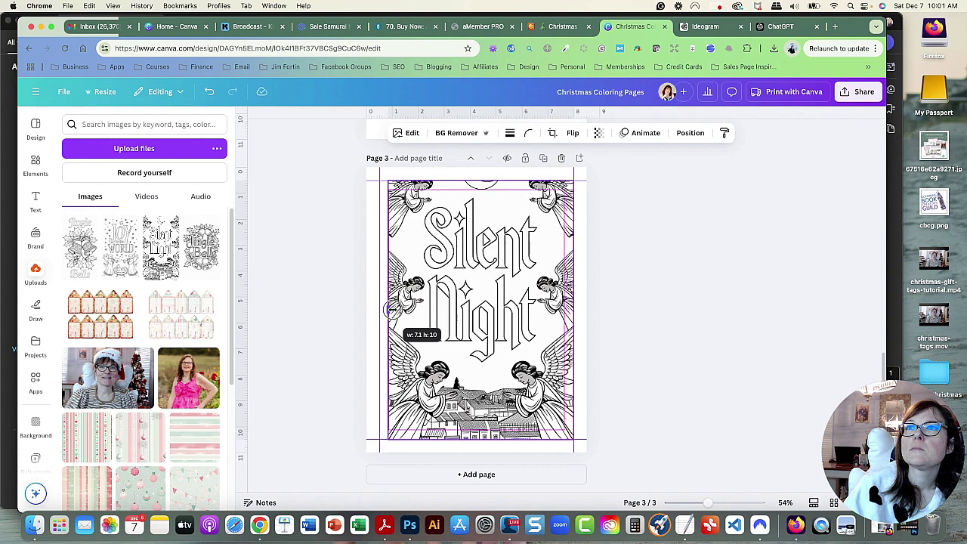
{"action": "left_click_drag", "start_coordinate": [381, 311], "coordinate": [392, 310]}
{"action": "left_click_drag", "start_coordinate": [479, 302], "coordinate": [470, 303]}
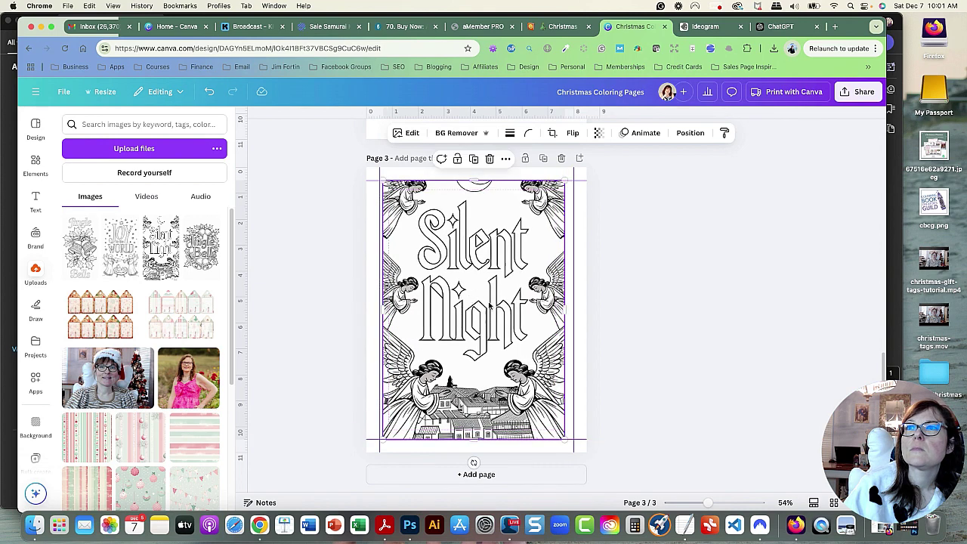
Crop the Silent Night image, sliding the picture down so the moon shows
{"action": "double_click", "coordinate": [497, 304]}
{"action": "left_click_drag", "start_coordinate": [488, 266], "coordinate": [485, 304]}
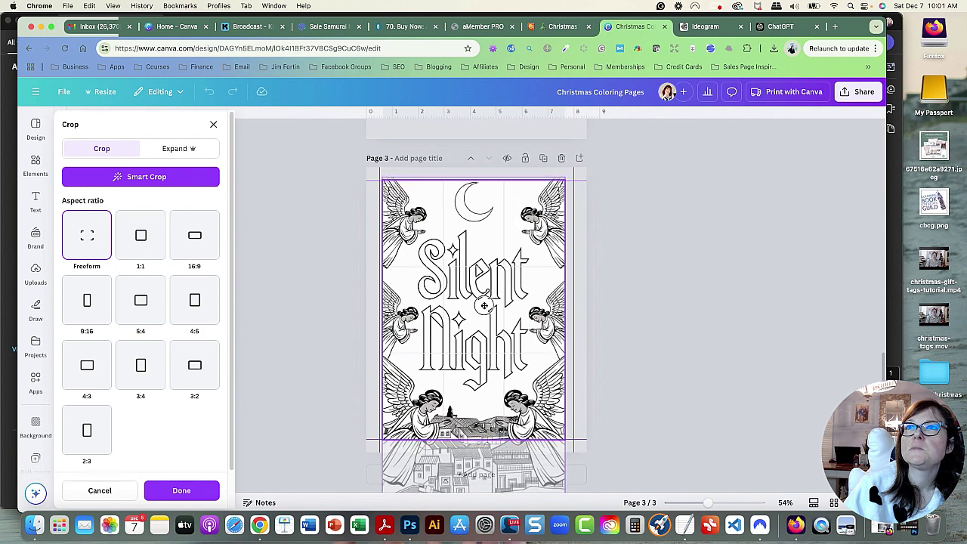
{"action": "left_click", "coordinate": [720, 308]}
{"action": "left_click", "coordinate": [467, 322]}
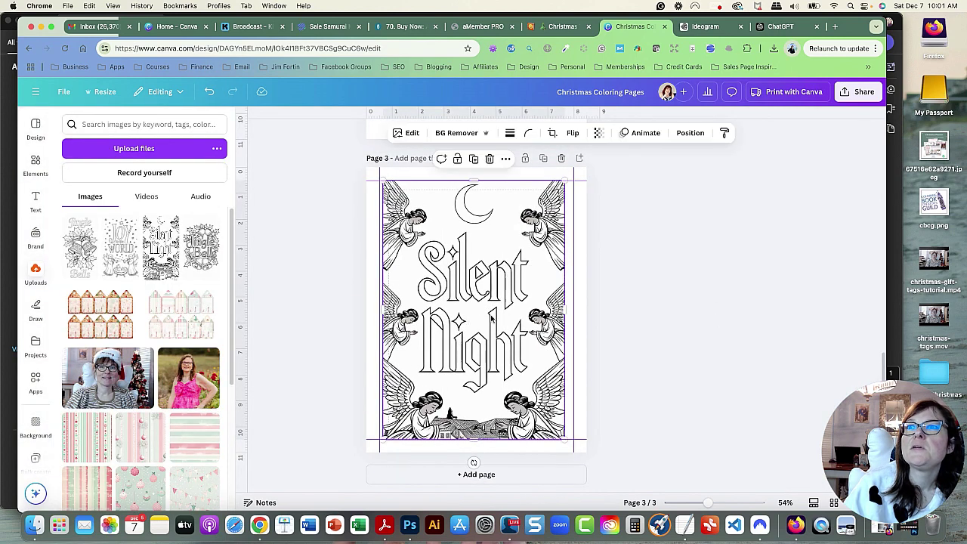
Raise the Silent Night image's brightness to 100, leaving contrast at 0
{"action": "left_click", "coordinate": [408, 133]}
{"action": "left_click", "coordinate": [181, 155]}
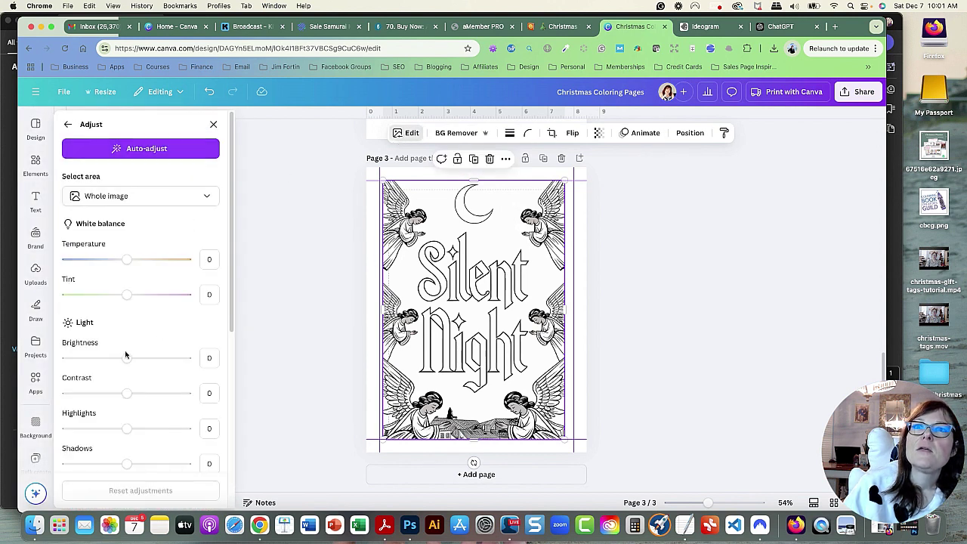
{"action": "left_click_drag", "start_coordinate": [127, 359], "coordinate": [204, 361]}
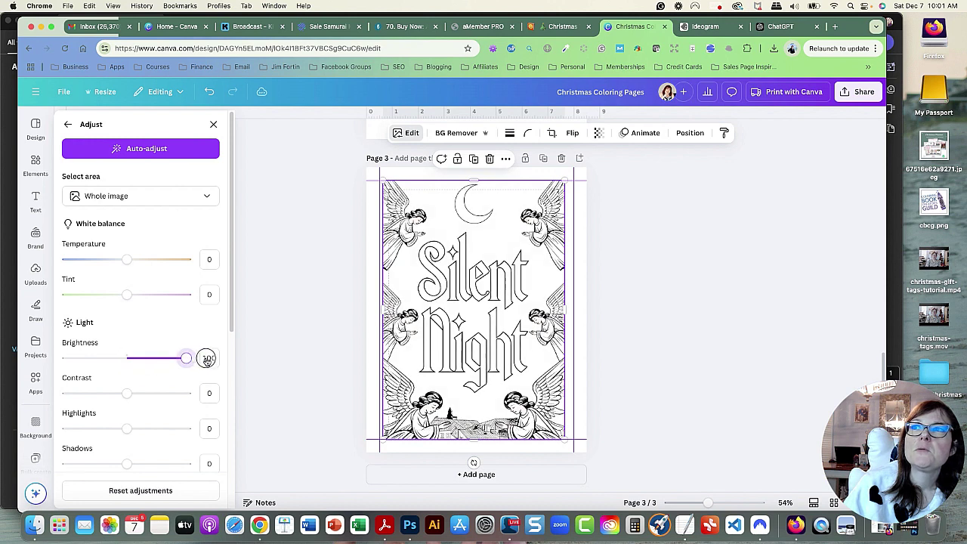
{"action": "left_click_drag", "start_coordinate": [131, 394], "coordinate": [125, 396]}
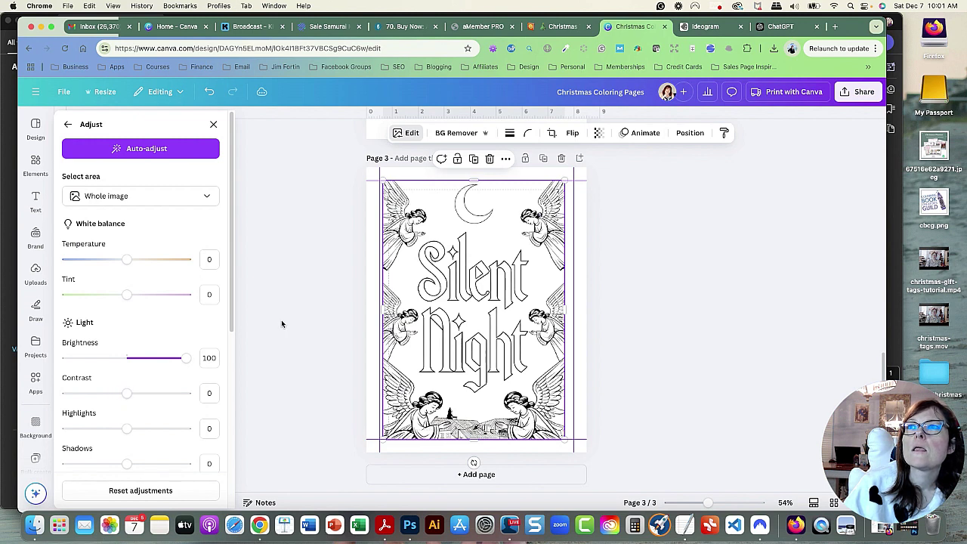
{"action": "key", "text": "Escape"}
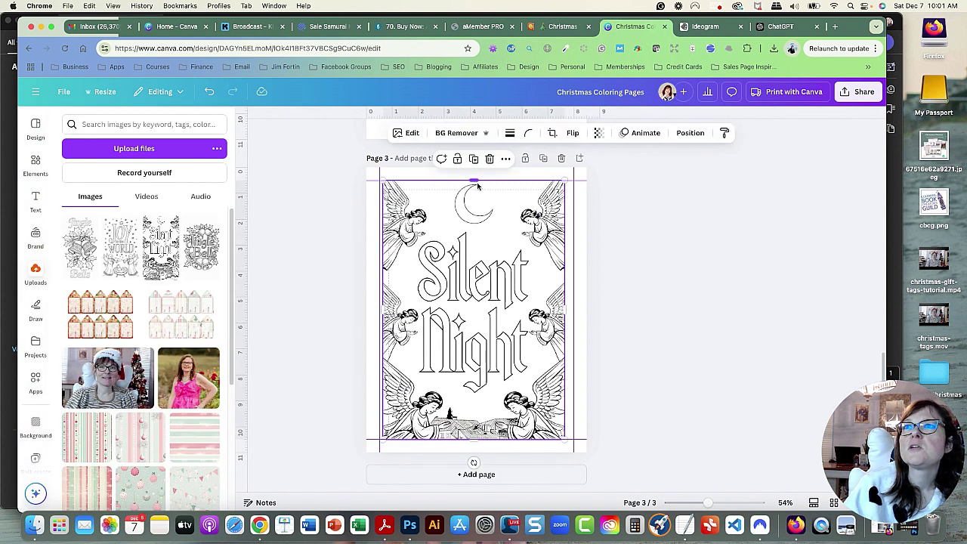
Stretch the Silent Night image's top edge up to the page
{"action": "left_click_drag", "start_coordinate": [474, 185], "coordinate": [475, 183]}
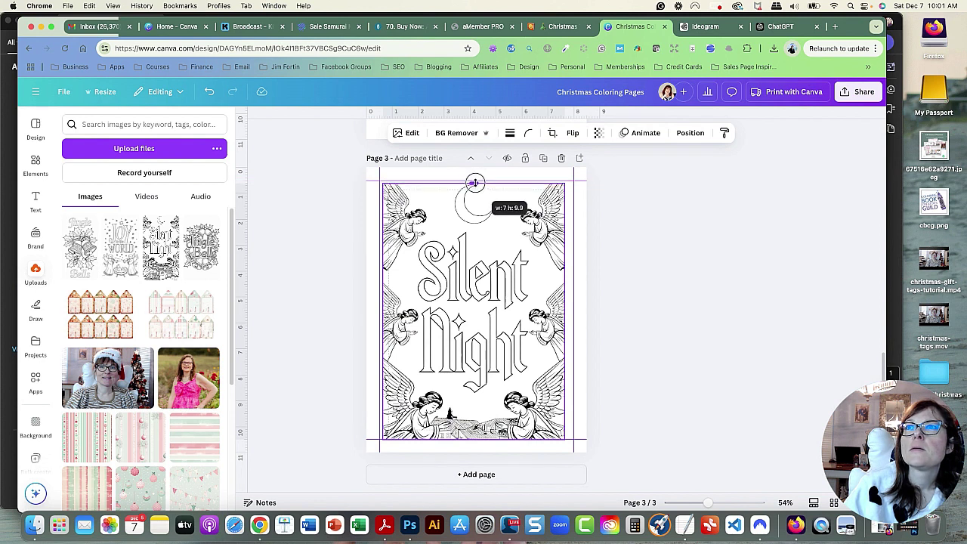
{"action": "left_click_drag", "start_coordinate": [474, 183], "coordinate": [474, 183]}
{"action": "left_click", "coordinate": [686, 323]}
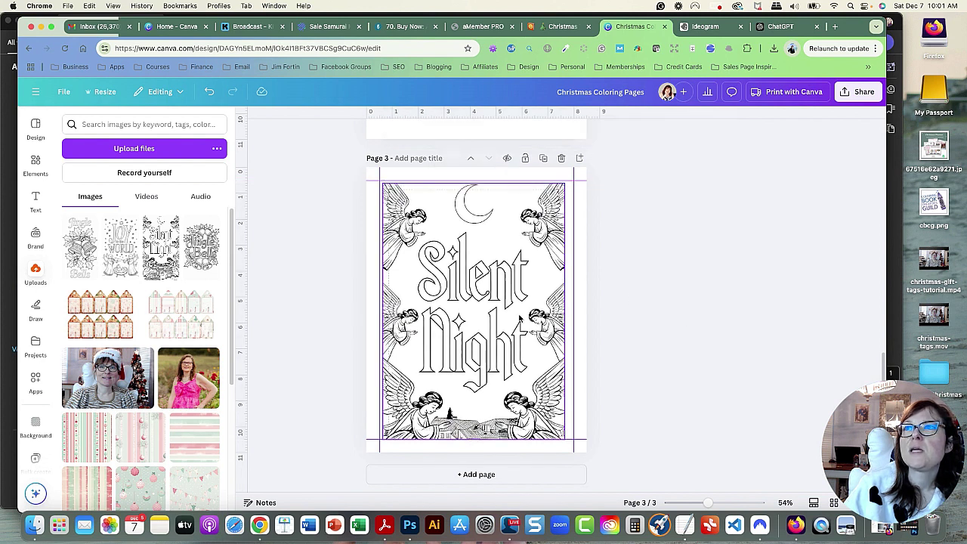
{"action": "left_click", "coordinate": [495, 293]}
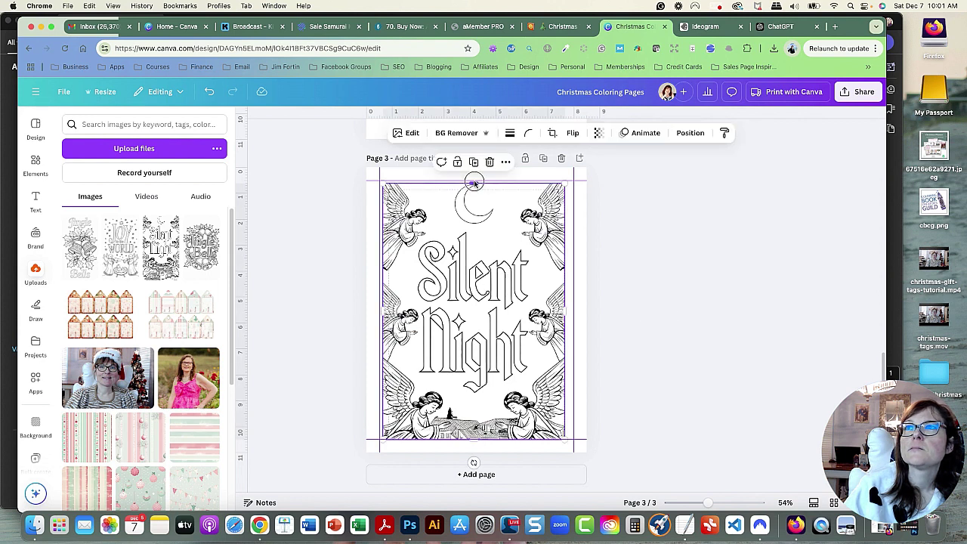
{"action": "left_click_drag", "start_coordinate": [476, 182], "coordinate": [474, 178]}
{"action": "left_click", "coordinate": [673, 303]}
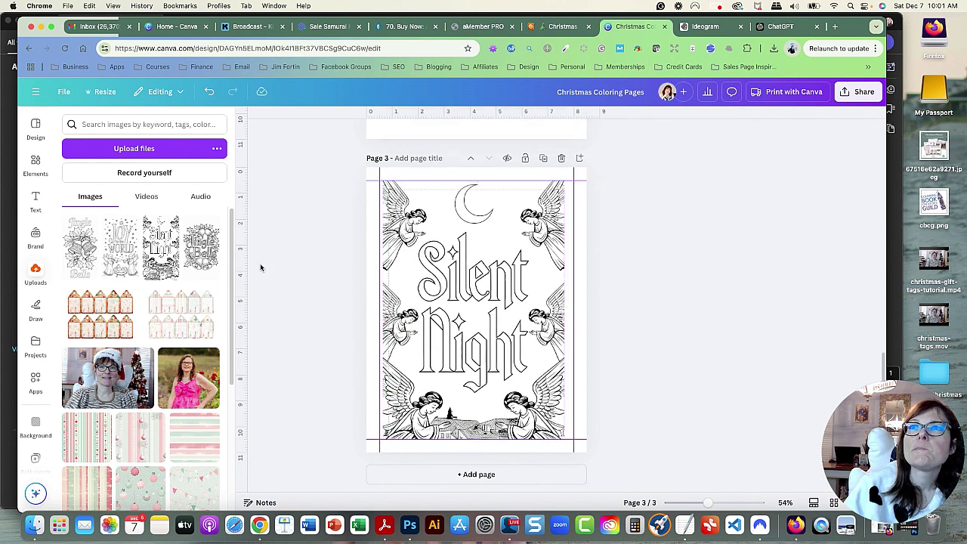
Add a Square element and stretch it into a rectangle over the Silent Night image
{"action": "left_click", "coordinate": [34, 164]}
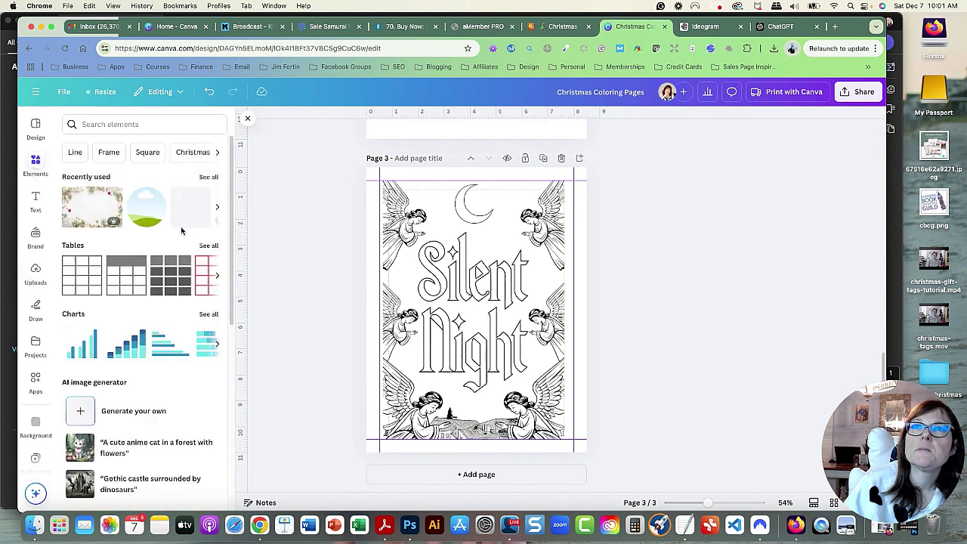
{"action": "left_click", "coordinate": [147, 152]}
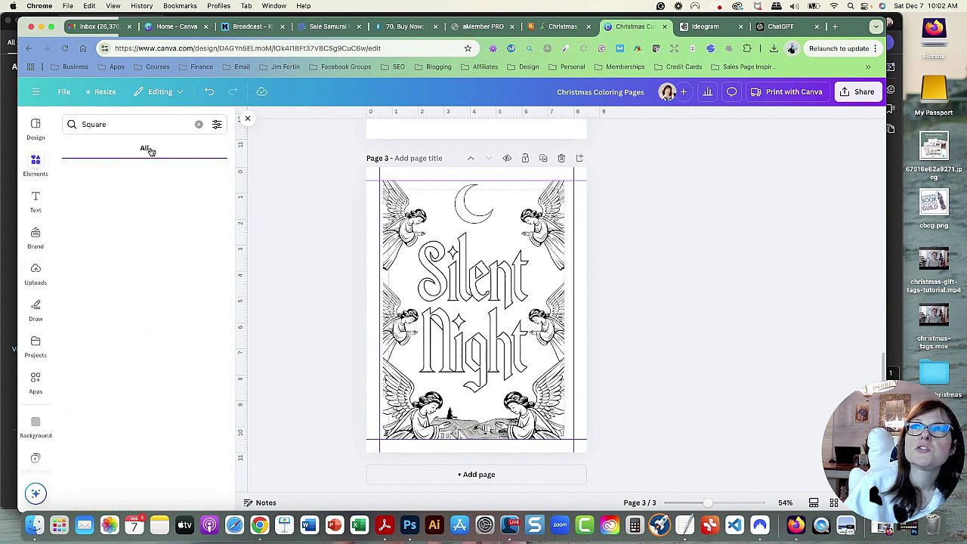
{"action": "left_click", "coordinate": [82, 219]}
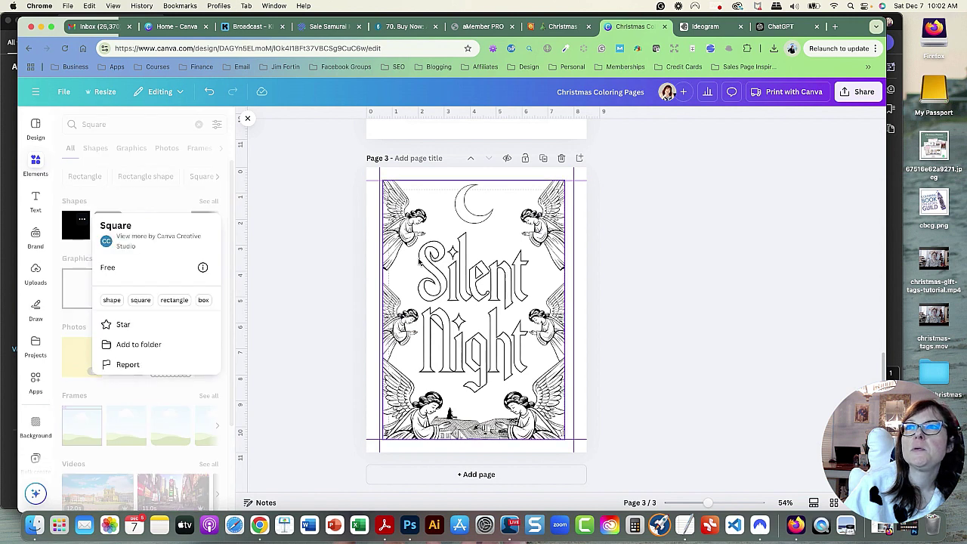
{"action": "left_click", "coordinate": [75, 234]}
{"action": "left_click", "coordinate": [75, 234]}
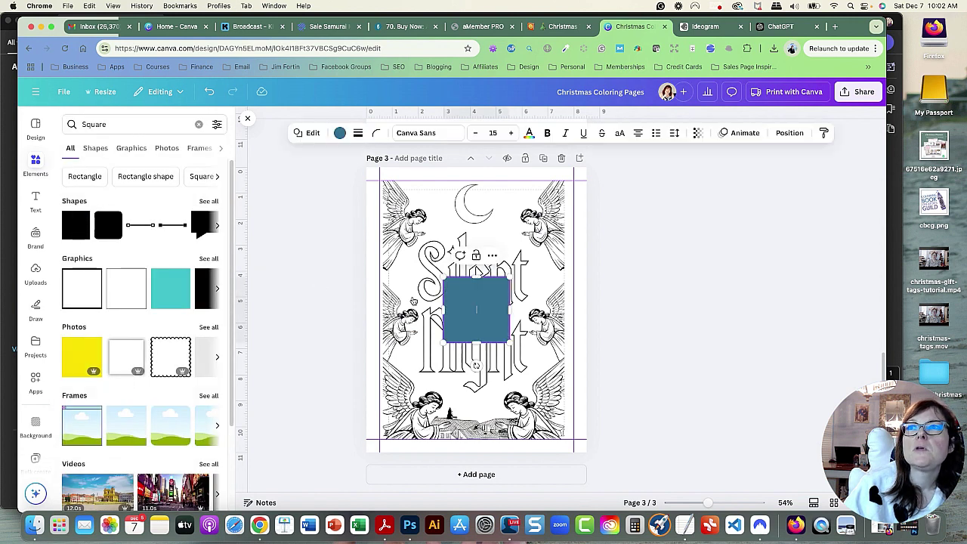
{"action": "mouse_move", "coordinate": [468, 301]}
{"action": "left_mouse_down"}
{"action": "mouse_move", "coordinate": [419, 204]}
{"action": "mouse_move", "coordinate": [405, 199]}
{"action": "mouse_move", "coordinate": [564, 215]}
{"action": "left_mouse_up"}
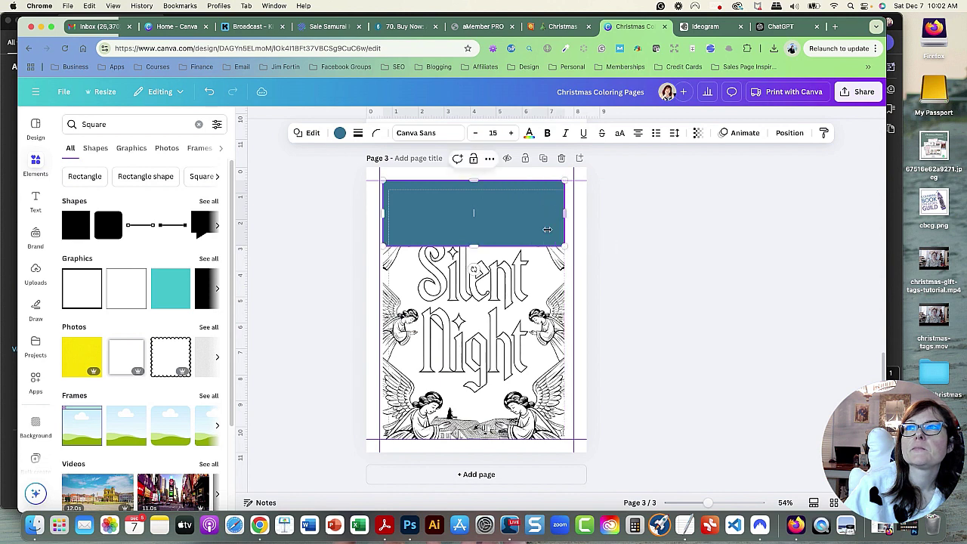
{"action": "left_click_drag", "start_coordinate": [473, 245], "coordinate": [477, 437]}
Give the rectangle a transparent fill and a solid black border of weight 3
{"action": "left_click", "coordinate": [341, 134]}
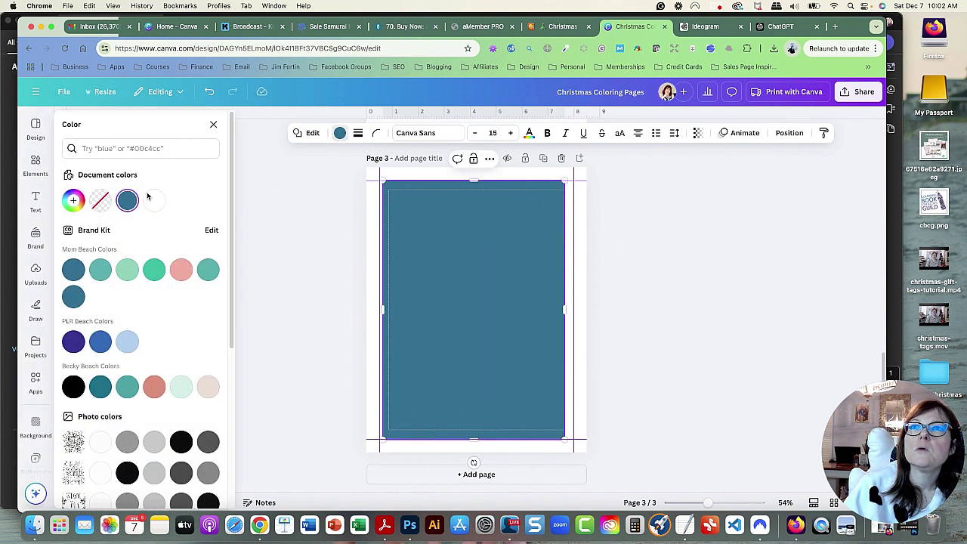
{"action": "left_click", "coordinate": [99, 201]}
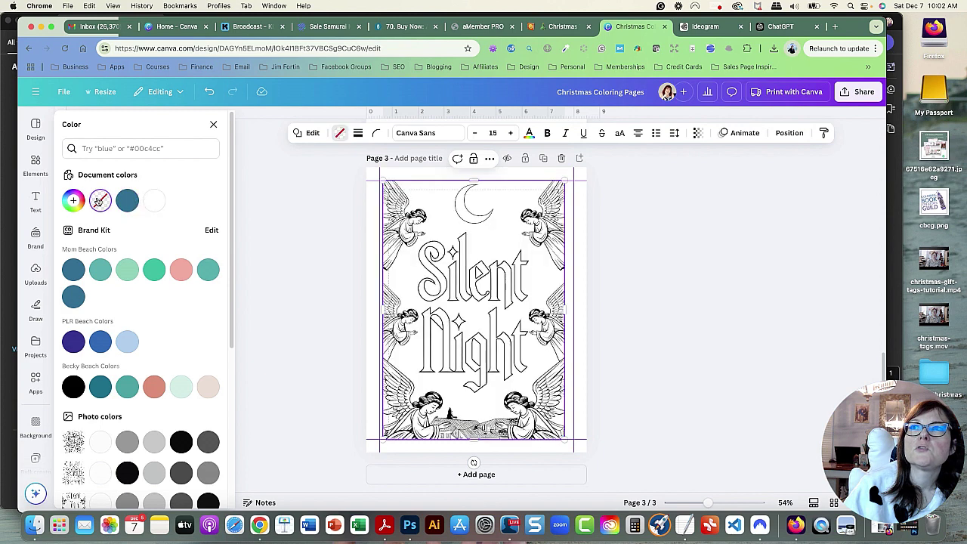
{"action": "left_click", "coordinate": [358, 133]}
{"action": "left_click", "coordinate": [329, 165]}
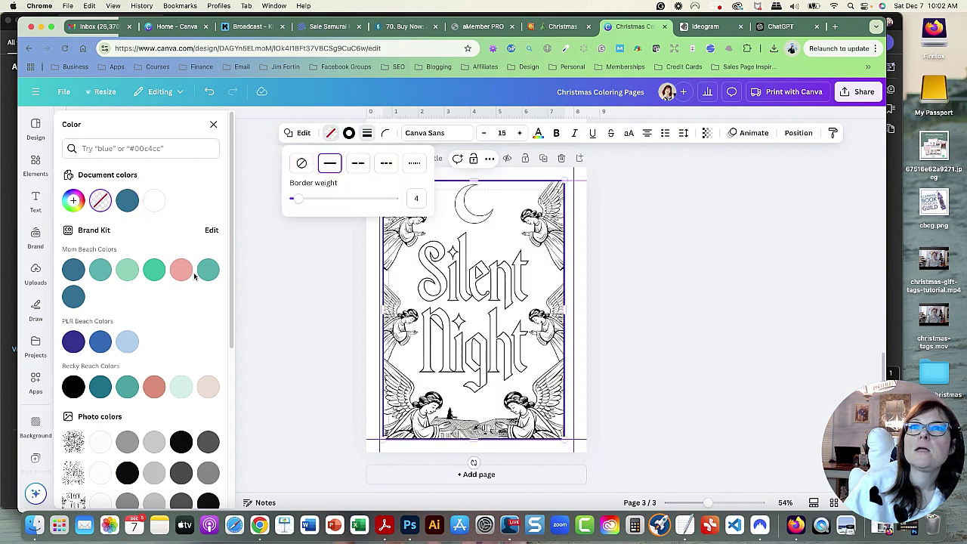
{"action": "left_click", "coordinate": [79, 387]}
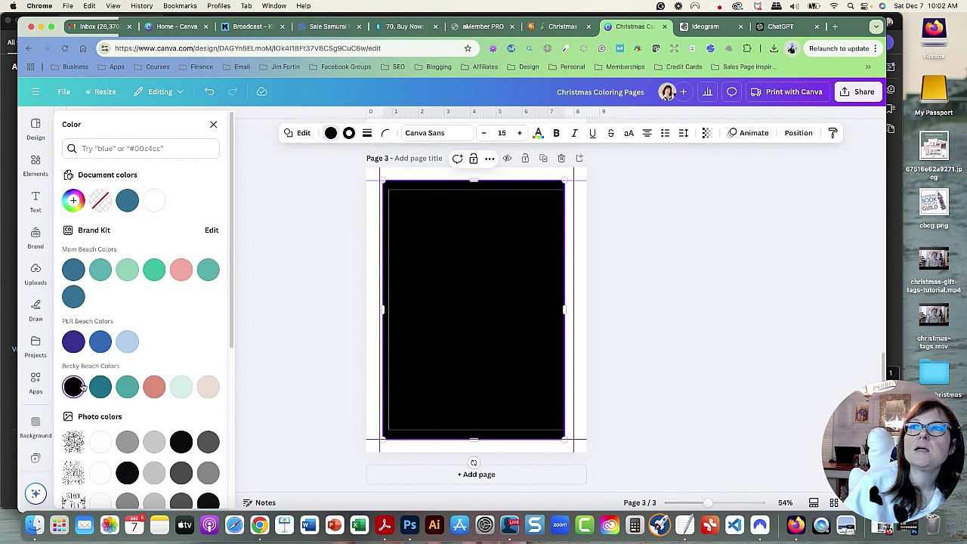
{"action": "left_click", "coordinate": [365, 134]}
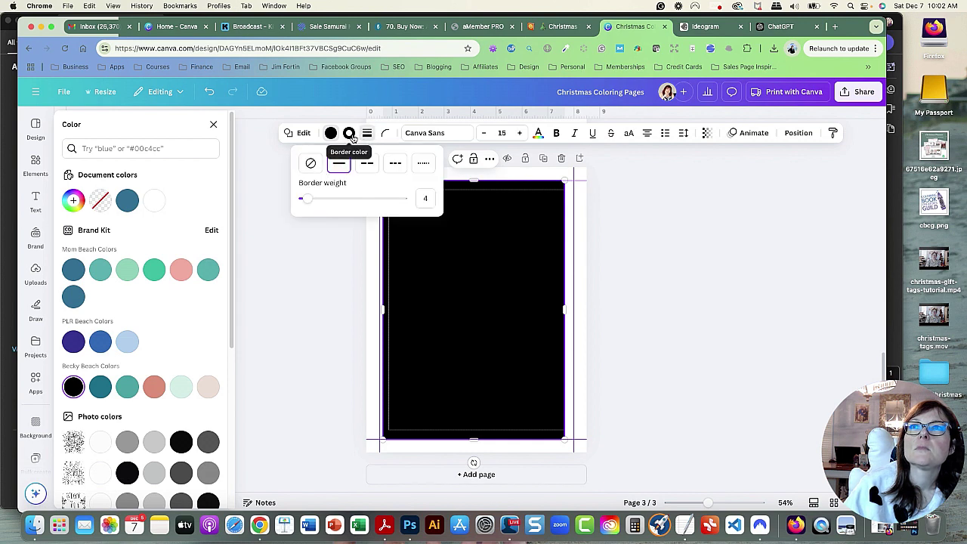
{"action": "left_click", "coordinate": [349, 134]}
{"action": "left_click", "coordinate": [328, 134]}
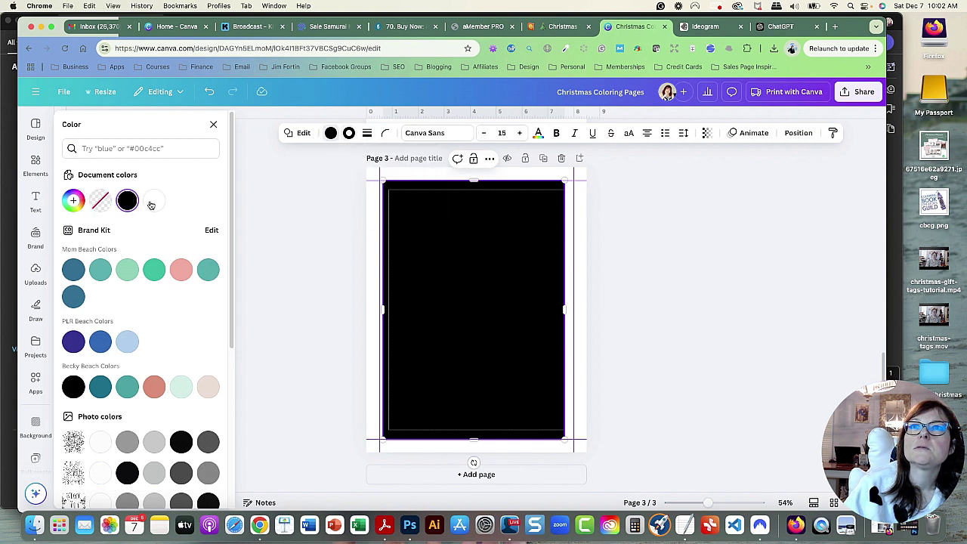
{"action": "left_click", "coordinate": [99, 201]}
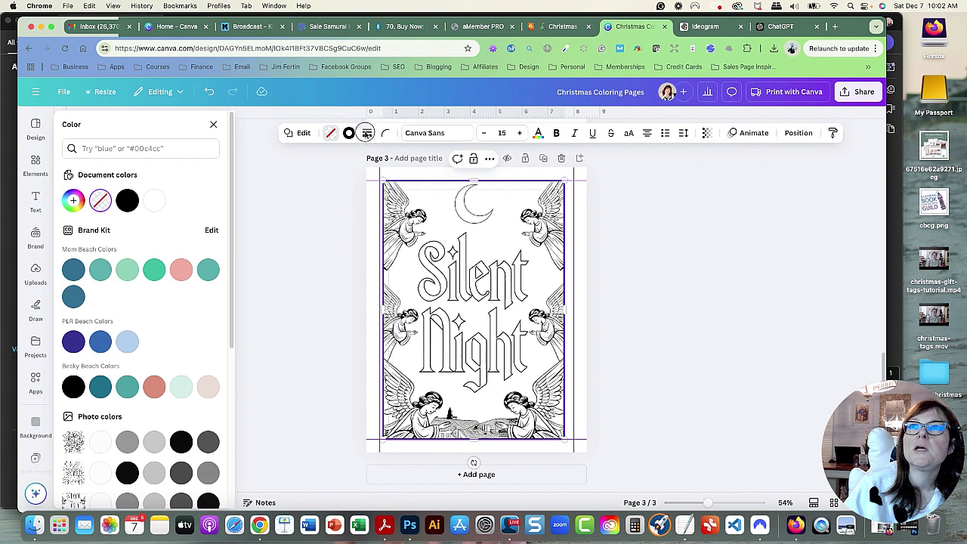
{"action": "left_click", "coordinate": [367, 133]}
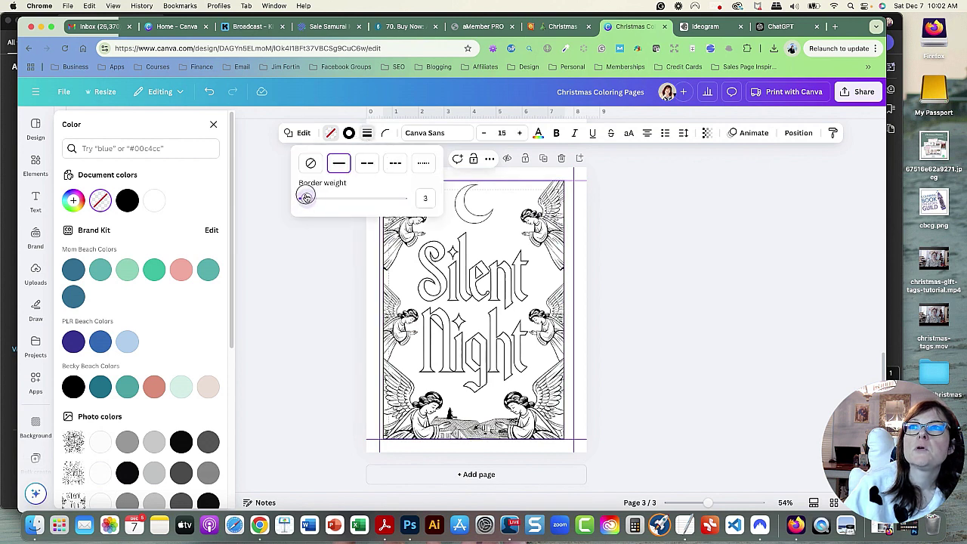
{"action": "left_click", "coordinate": [315, 297]}
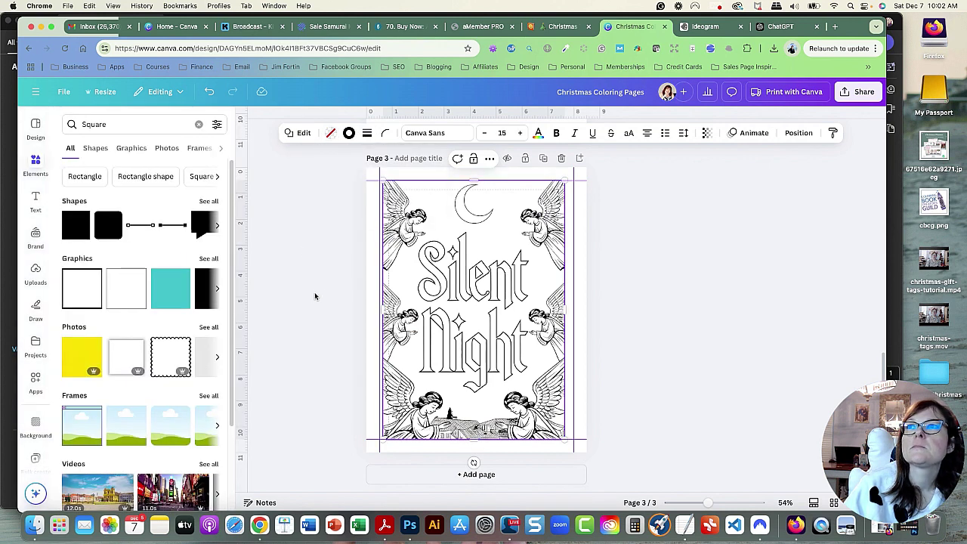
Select the image and border together and nudge them slightly right
{"action": "left_click_drag", "start_coordinate": [299, 255], "coordinate": [633, 340]}
{"action": "left_click_drag", "start_coordinate": [508, 315], "coordinate": [508, 302]}
{"action": "left_click", "coordinate": [689, 308]}
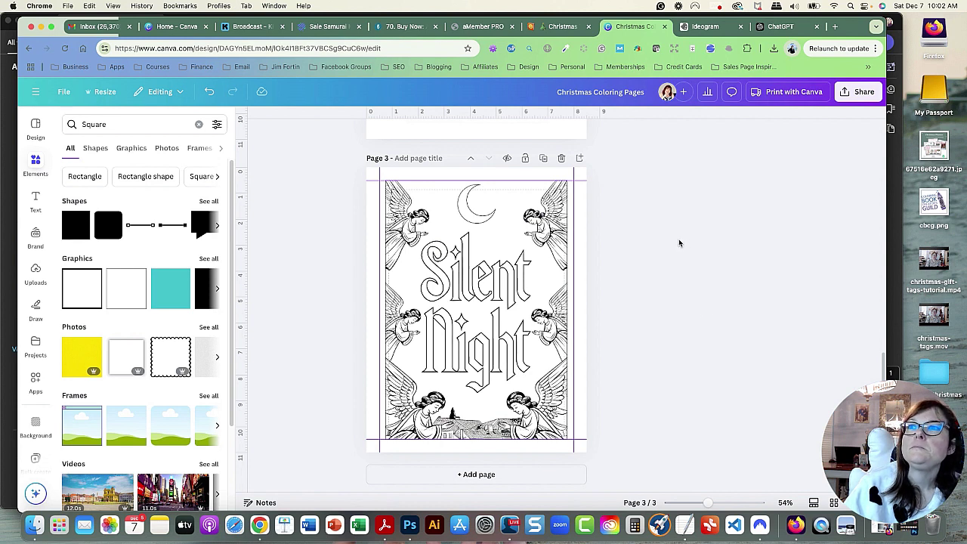
Place the Jingle Bells image on a new page 4 and crop its top and bottom
{"action": "left_click", "coordinate": [581, 160]}
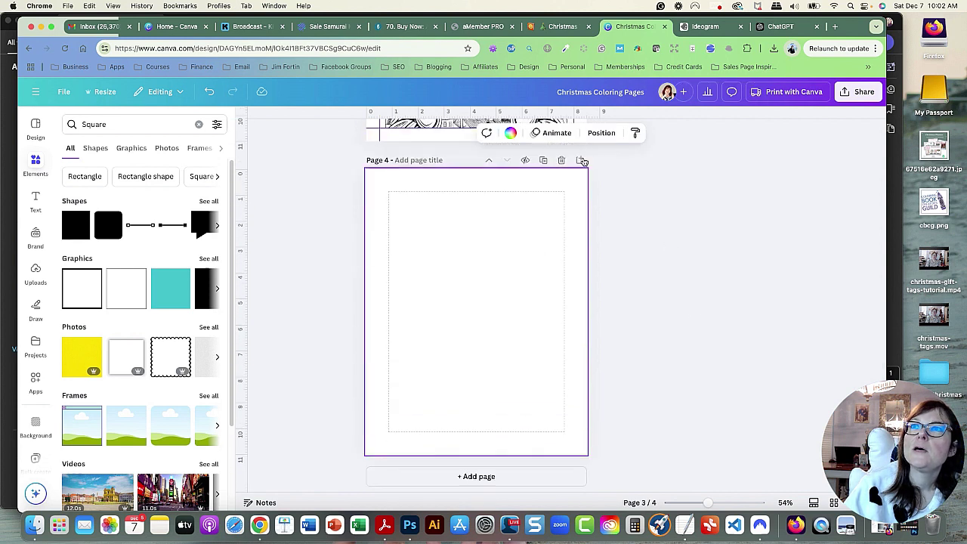
{"action": "left_click", "coordinate": [34, 271]}
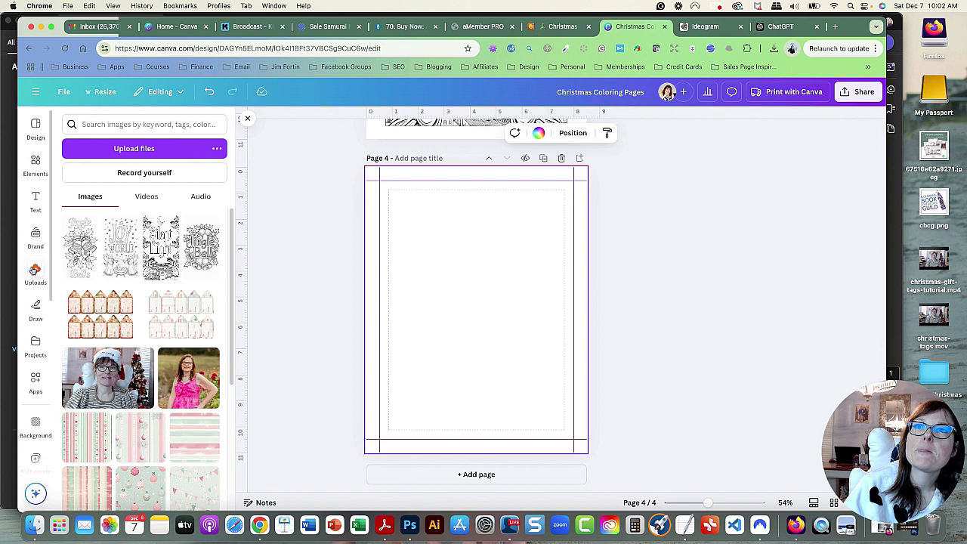
{"action": "mouse_move", "coordinate": [200, 248]}
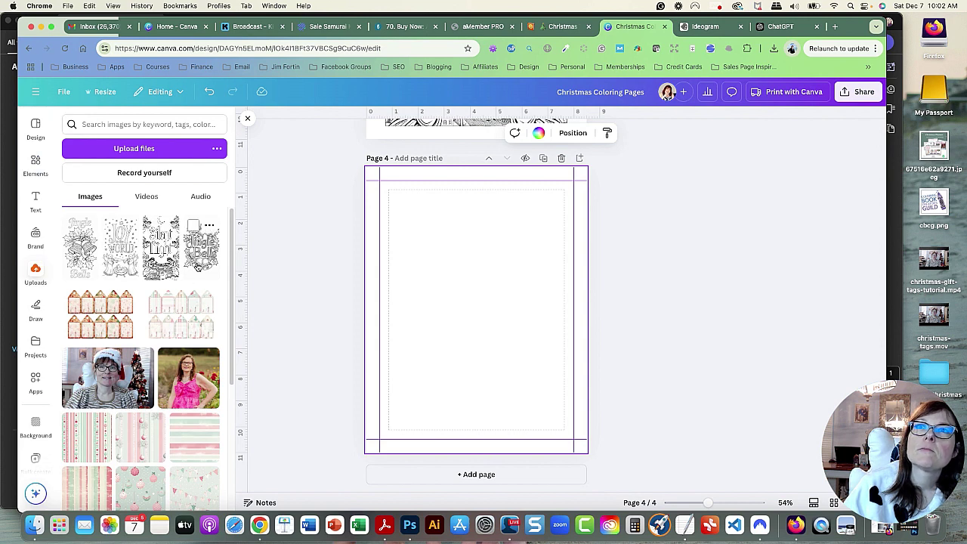
{"action": "left_click", "coordinate": [201, 265]}
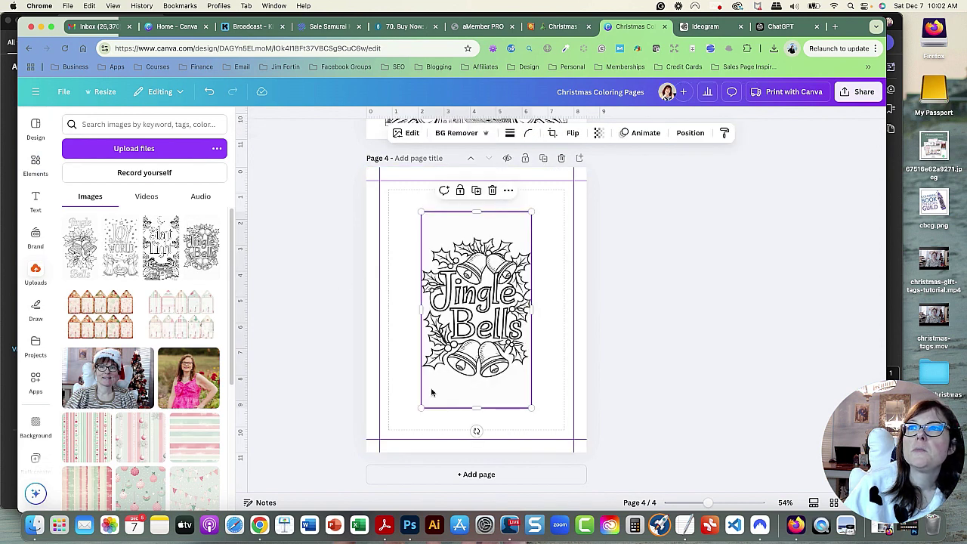
{"action": "left_click_drag", "start_coordinate": [421, 408], "coordinate": [411, 426]}
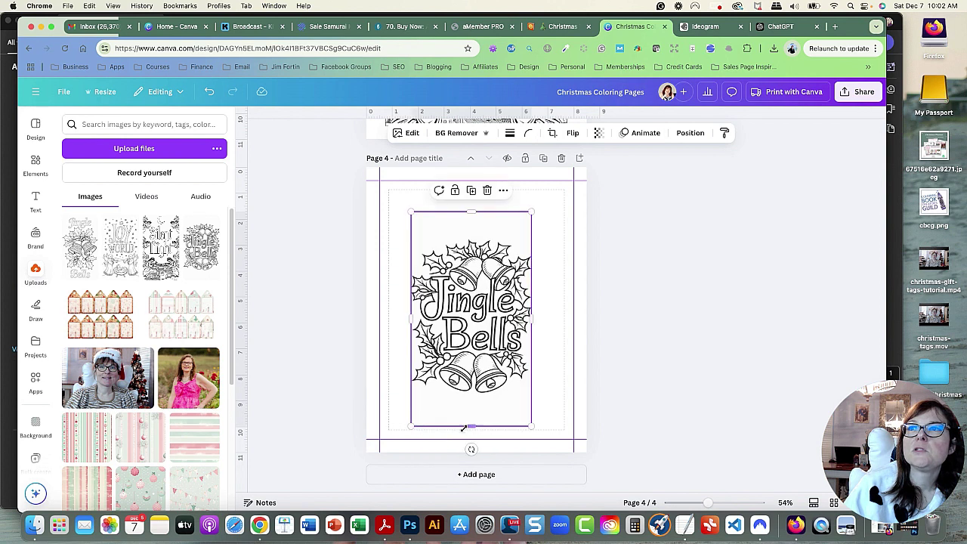
{"action": "left_click_drag", "start_coordinate": [475, 428], "coordinate": [471, 396]}
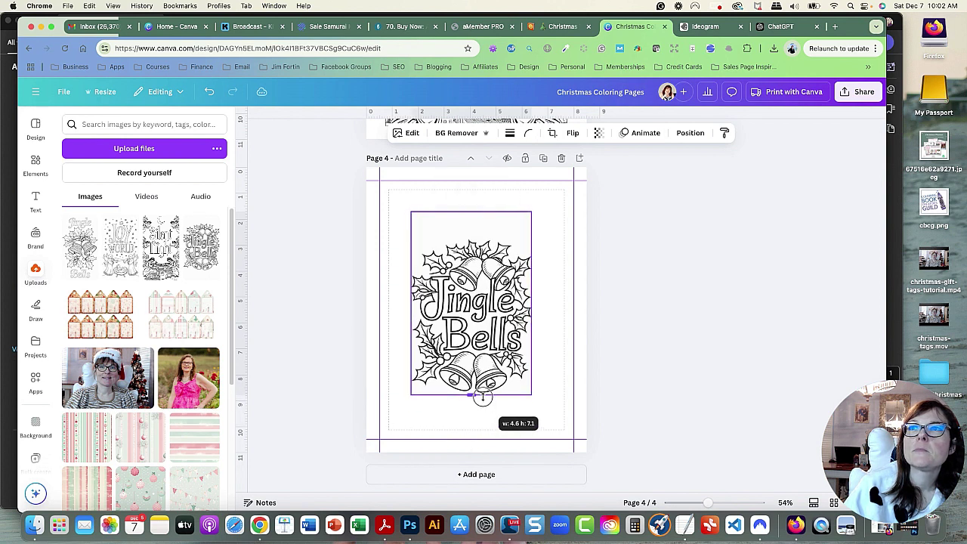
{"action": "left_click_drag", "start_coordinate": [472, 212], "coordinate": [472, 236]}
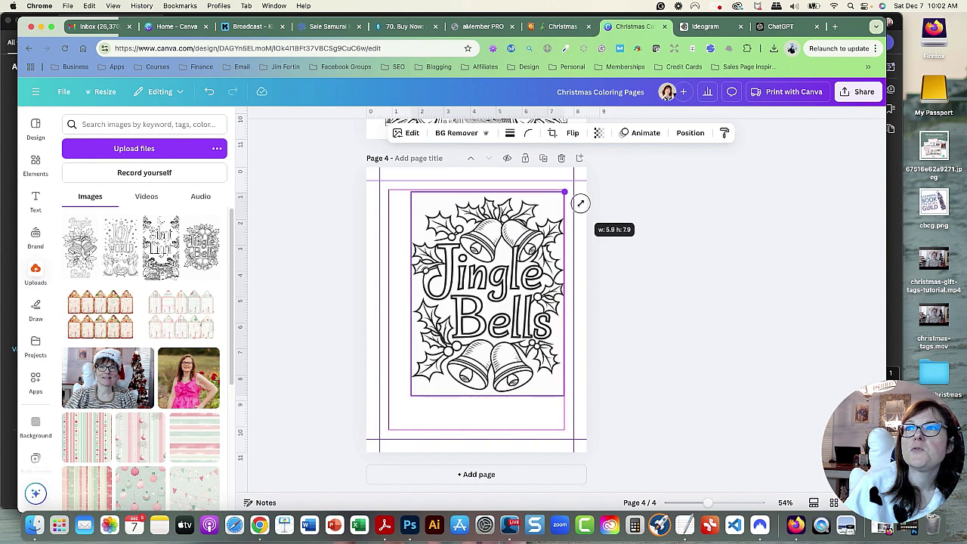
Enlarge the Jingle Bells image to the page margins and centre it
{"action": "left_click_drag", "start_coordinate": [533, 237], "coordinate": [581, 208]}
{"action": "left_click_drag", "start_coordinate": [411, 395], "coordinate": [380, 429]}
{"action": "left_click_drag", "start_coordinate": [461, 336], "coordinate": [463, 337]}
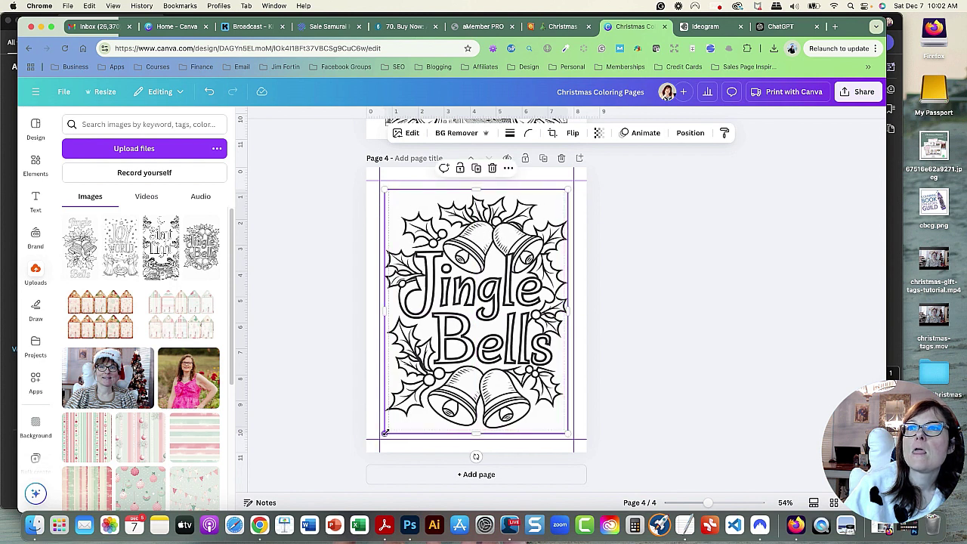
{"action": "left_click_drag", "start_coordinate": [385, 432], "coordinate": [382, 435]}
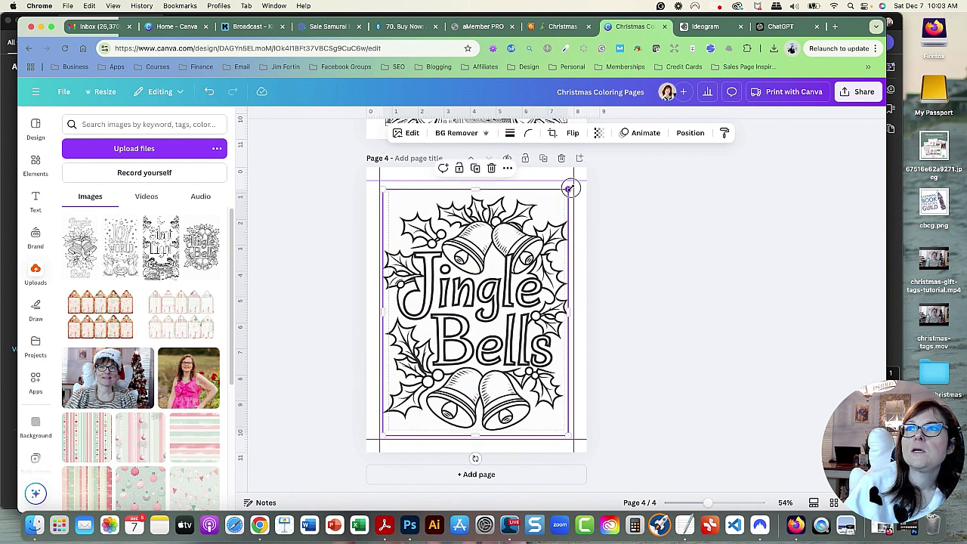
{"action": "left_click_drag", "start_coordinate": [571, 192], "coordinate": [573, 185]}
{"action": "left_click_drag", "start_coordinate": [495, 275], "coordinate": [495, 273]}
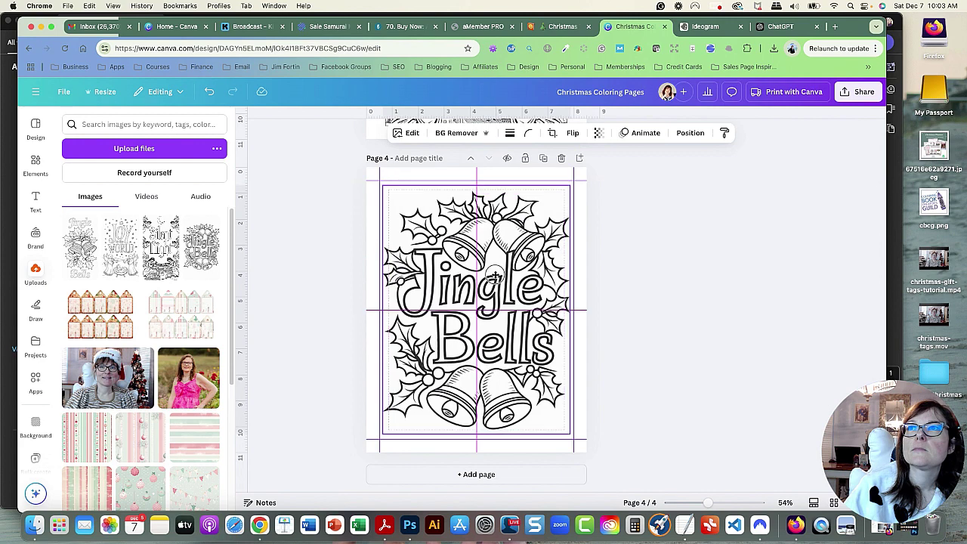
{"action": "left_click", "coordinate": [677, 314]}
{"action": "scroll", "coordinate": [672, 318], "scroll_direction": "up", "scroll_amount": 1}
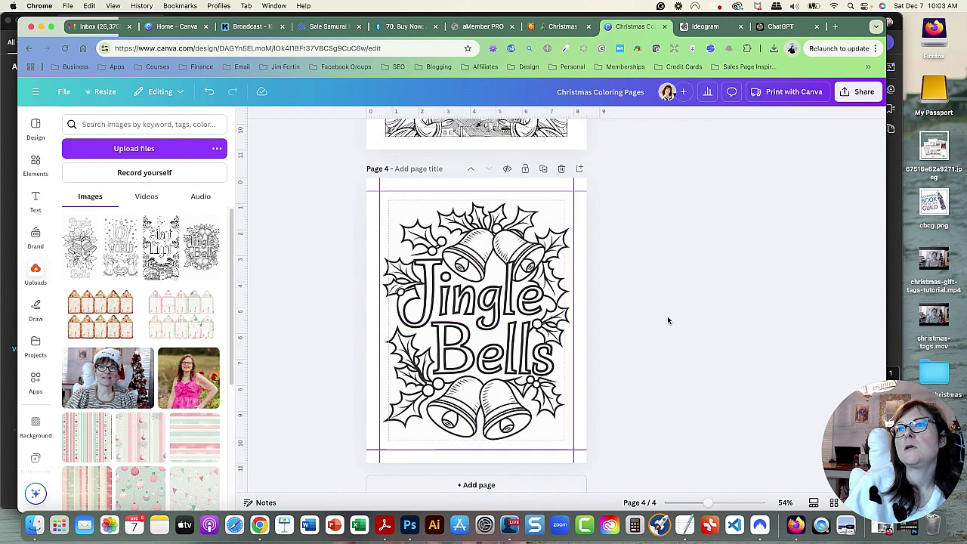
{"action": "scroll", "coordinate": [669, 317], "scroll_direction": "up", "scroll_amount": 10}
{"action": "scroll", "coordinate": [669, 319], "scroll_direction": "up", "scroll_amount": 8}
Download all 4 pages as a PDF Print file
{"action": "scroll", "coordinate": [669, 321], "scroll_direction": "up", "scroll_amount": 4}
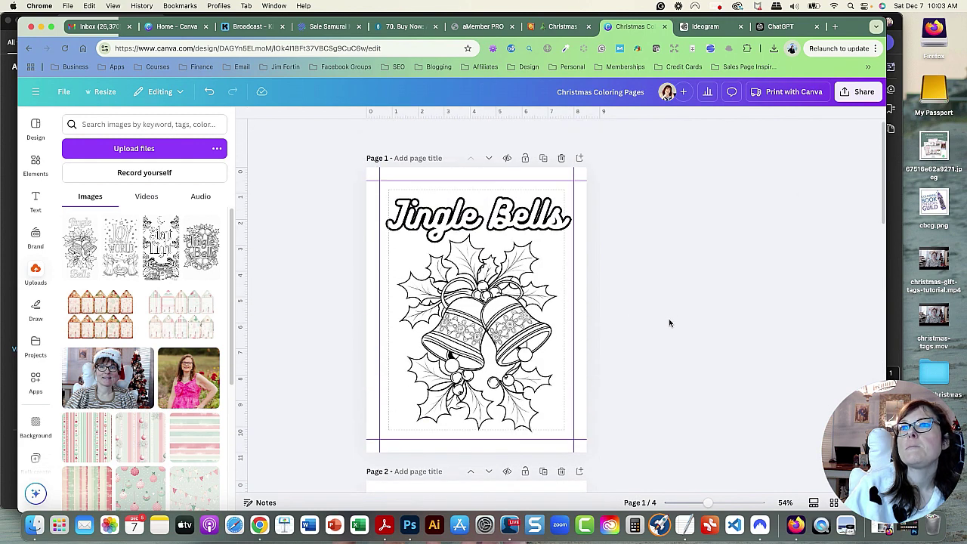
{"action": "left_click", "coordinate": [860, 91]}
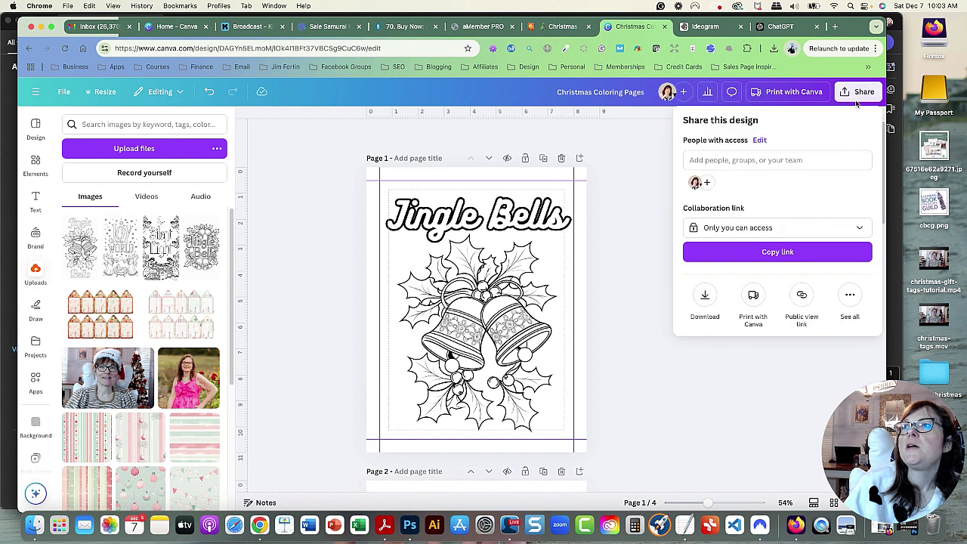
{"action": "left_click", "coordinate": [705, 300]}
{"action": "left_click", "coordinate": [714, 162]}
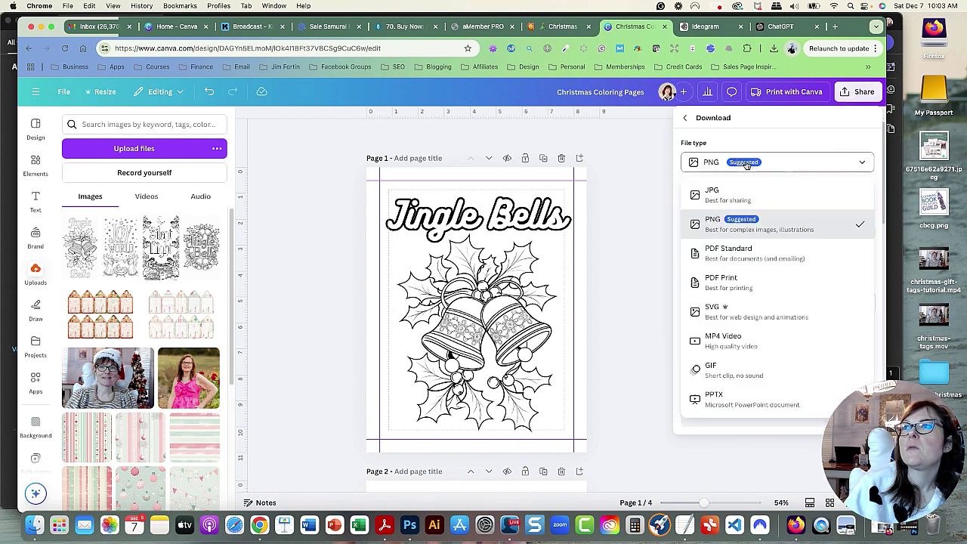
{"action": "left_click", "coordinate": [746, 286]}
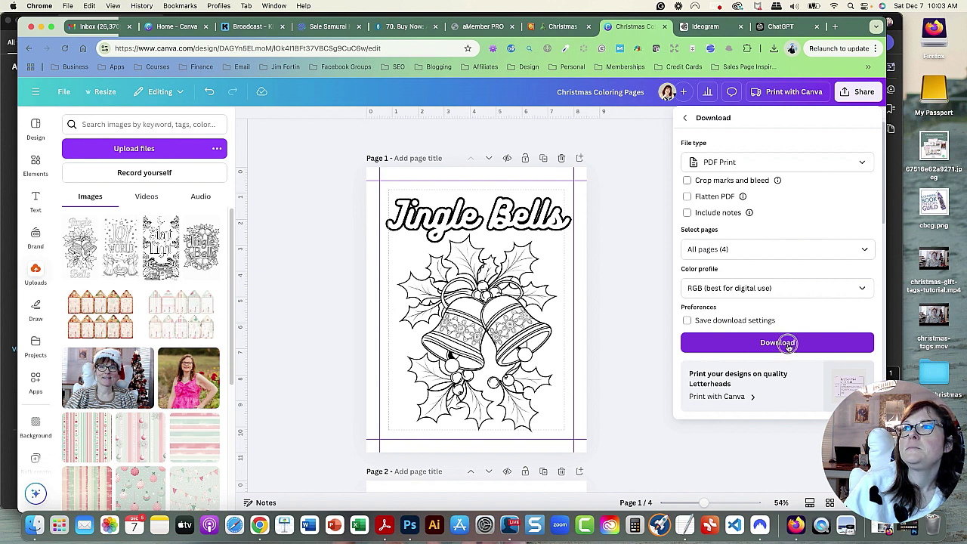
{"action": "left_click", "coordinate": [788, 344]}
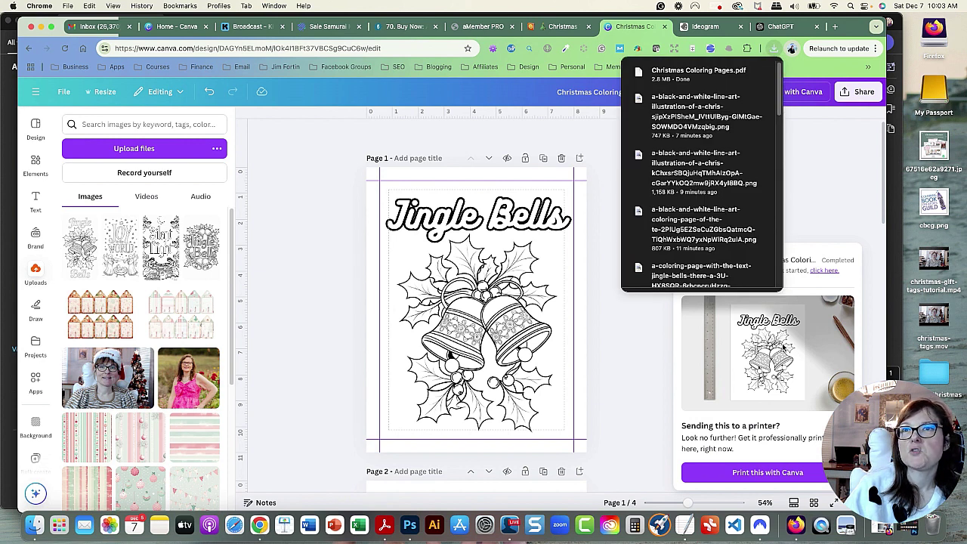
{"action": "left_click", "coordinate": [824, 191]}
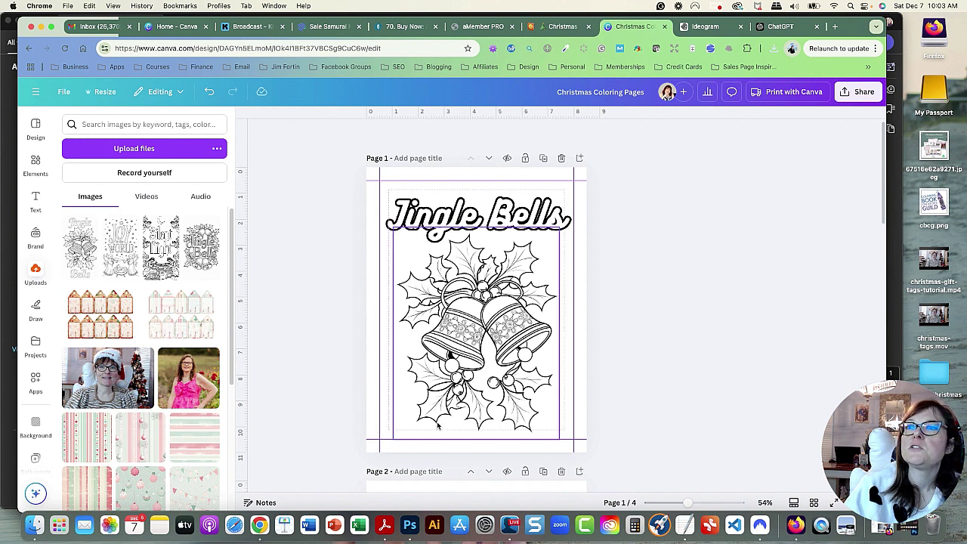
{"action": "left_click", "coordinate": [34, 524]}
{"action": "left_click", "coordinate": [446, 302]}
{"action": "double_click", "coordinate": [446, 303]}
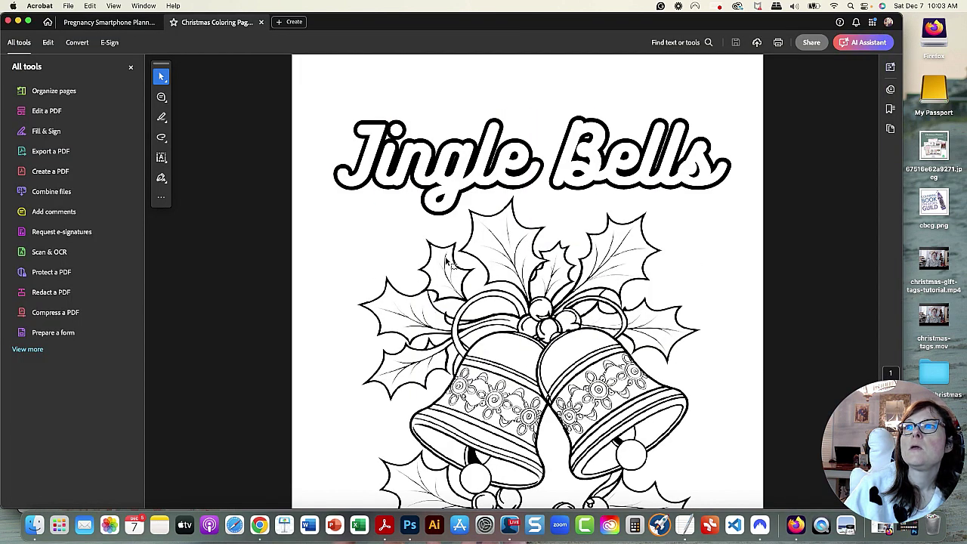
{"action": "scroll", "coordinate": [597, 273], "scroll_direction": "down", "scroll_amount": 5}
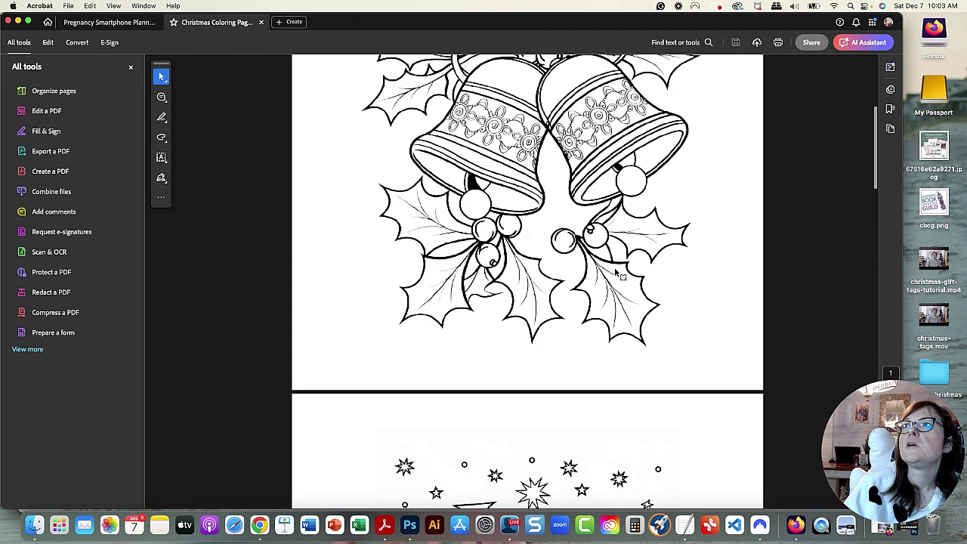
{"action": "scroll", "coordinate": [604, 276], "scroll_direction": "down", "scroll_amount": 3}
{"action": "scroll", "coordinate": [609, 276], "scroll_direction": "down", "scroll_amount": 5}
{"action": "scroll", "coordinate": [610, 278], "scroll_direction": "down", "scroll_amount": 2}
{"action": "scroll", "coordinate": [611, 278], "scroll_direction": "down", "scroll_amount": 5}
{"action": "scroll", "coordinate": [611, 281], "scroll_direction": "down", "scroll_amount": 5}
{"action": "scroll", "coordinate": [611, 281], "scroll_direction": "up", "scroll_amount": 5}
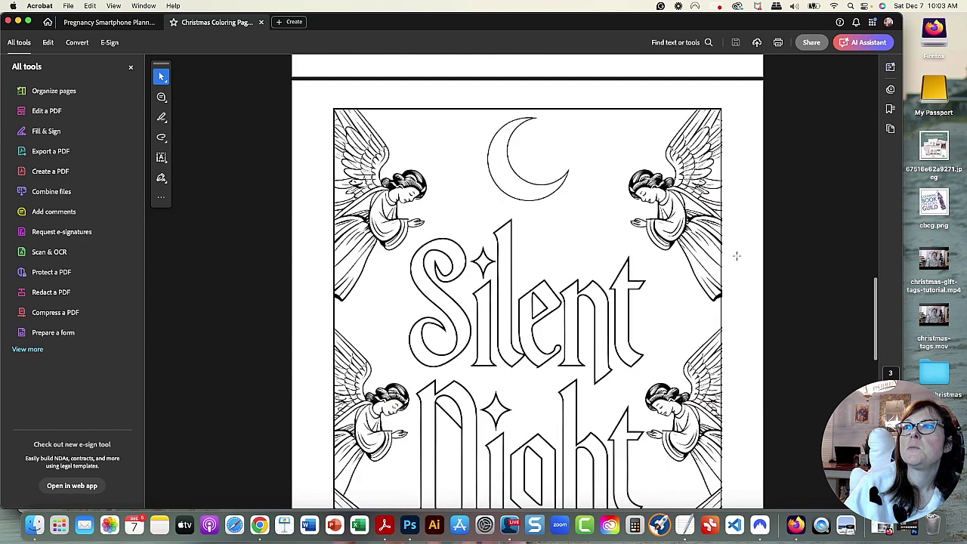
{"action": "scroll", "coordinate": [600, 263], "scroll_direction": "down", "scroll_amount": 10}
{"action": "scroll", "coordinate": [600, 263], "scroll_direction": "down", "scroll_amount": 4}
{"action": "scroll", "coordinate": [601, 265], "scroll_direction": "down", "scroll_amount": 8}
{"action": "scroll", "coordinate": [601, 265], "scroll_direction": "up", "scroll_amount": 8}
{"action": "scroll", "coordinate": [601, 265], "scroll_direction": "up", "scroll_amount": 10}
{"action": "scroll", "coordinate": [600, 267], "scroll_direction": "up", "scroll_amount": 10}
{"action": "scroll", "coordinate": [602, 274], "scroll_direction": "up", "scroll_amount": 10}
{"action": "scroll", "coordinate": [603, 275], "scroll_direction": "up", "scroll_amount": 10}
{"action": "left_click", "coordinate": [11, 21]}
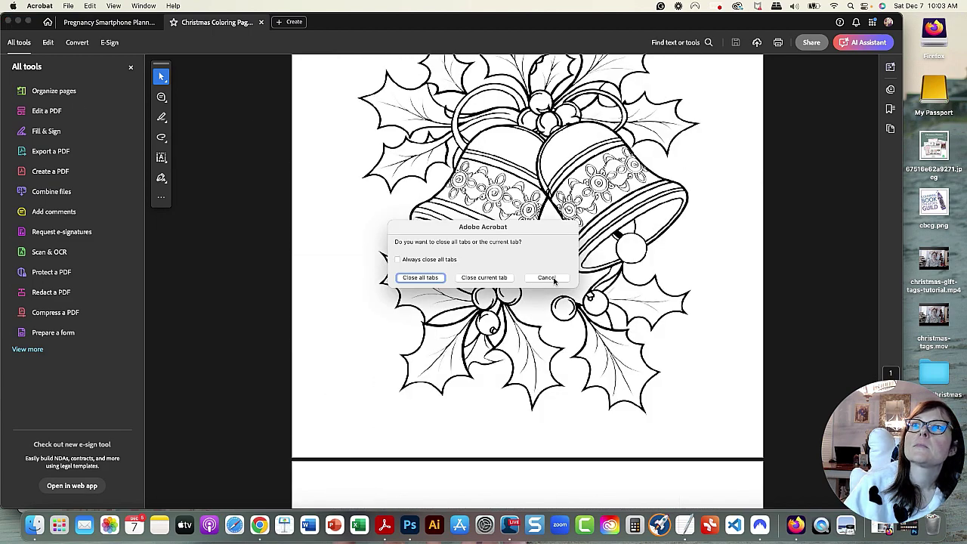
{"action": "left_click", "coordinate": [428, 278]}
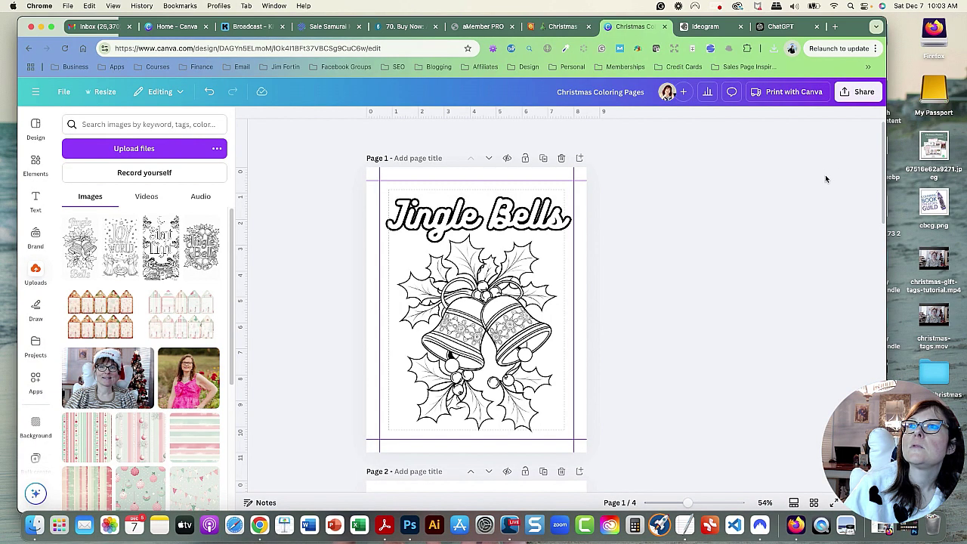
{"action": "scroll", "coordinate": [722, 234], "scroll_direction": "down", "scroll_amount": 5}
{"action": "scroll", "coordinate": [722, 234], "scroll_direction": "down", "scroll_amount": 5}
{"action": "scroll", "coordinate": [723, 237], "scroll_direction": "down", "scroll_amount": 5}
{"action": "scroll", "coordinate": [723, 239], "scroll_direction": "down", "scroll_amount": 1}
{"action": "scroll", "coordinate": [723, 239], "scroll_direction": "up", "scroll_amount": 5}
{"action": "scroll", "coordinate": [724, 239], "scroll_direction": "up", "scroll_amount": 5}
{"action": "scroll", "coordinate": [726, 241], "scroll_direction": "up", "scroll_amount": 4}
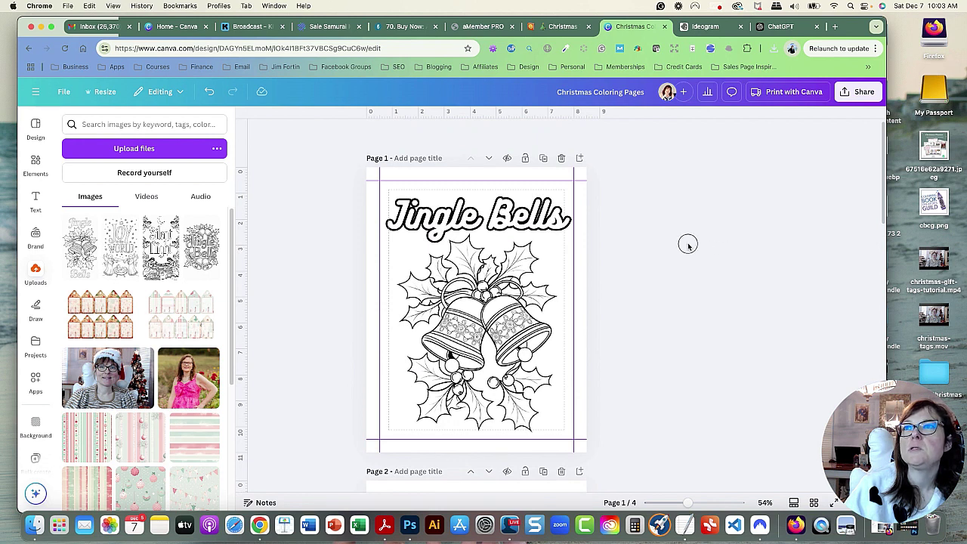
{"action": "scroll", "coordinate": [694, 247], "scroll_direction": "down", "scroll_amount": 2}
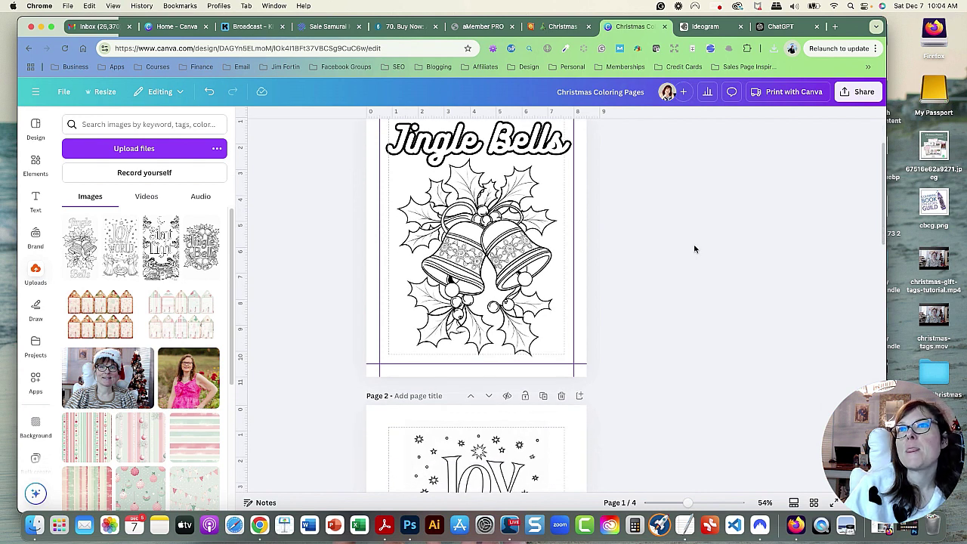
{"action": "scroll", "coordinate": [694, 250], "scroll_direction": "up", "scroll_amount": 2}
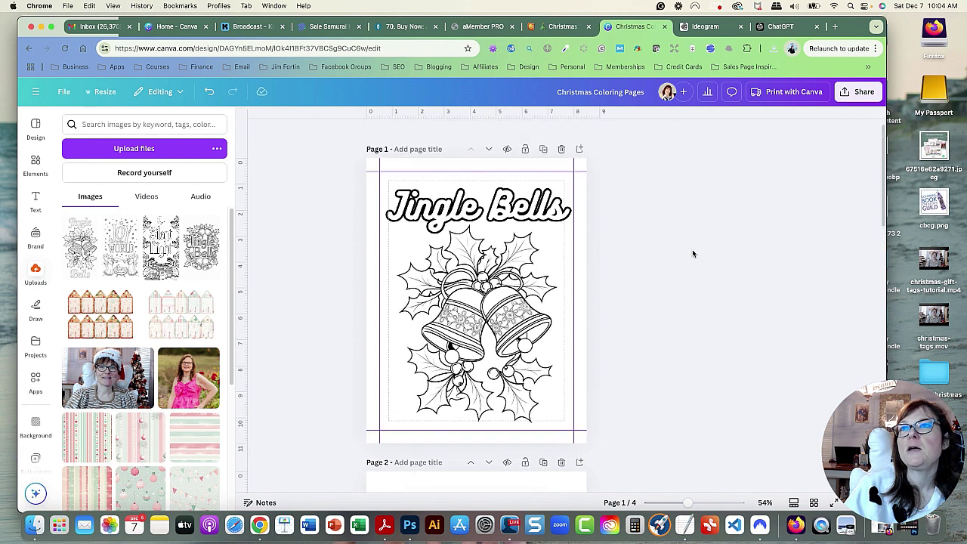